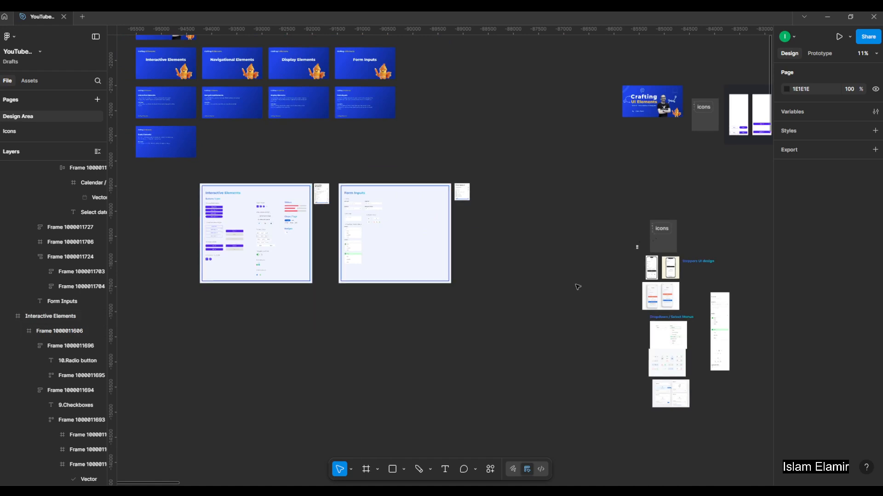
# Arrange the three sign-up and sign-in reference images side by side in one row on the canvas.
pyautogui.scroll(3, 663, 277)
pyautogui.click(663, 279)
pyautogui.moveTo(670, 269); pyautogui.dragTo(469, 197)
pyautogui.moveTo(636, 308); pyautogui.dragTo(523, 196)
pyautogui.scroll(3, 425, 251)
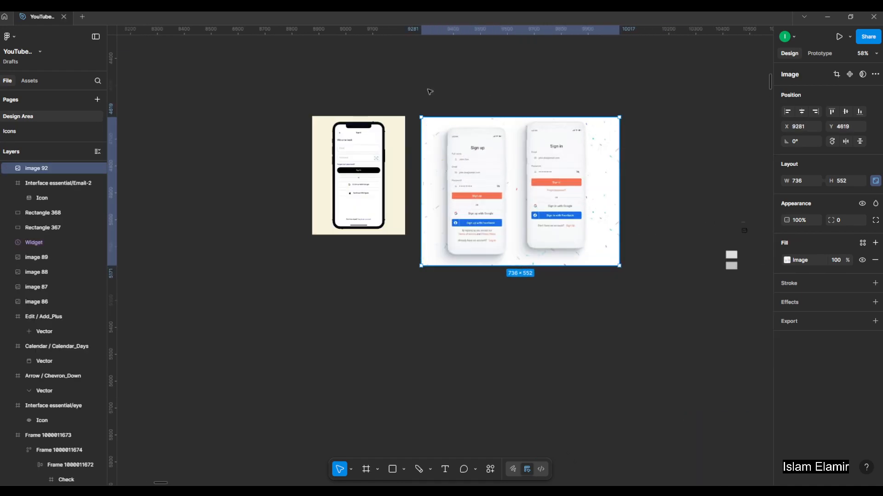
pyautogui.moveTo(625, 328); pyautogui.dragTo(352, 228)
pyautogui.scroll(5, 470, 230)
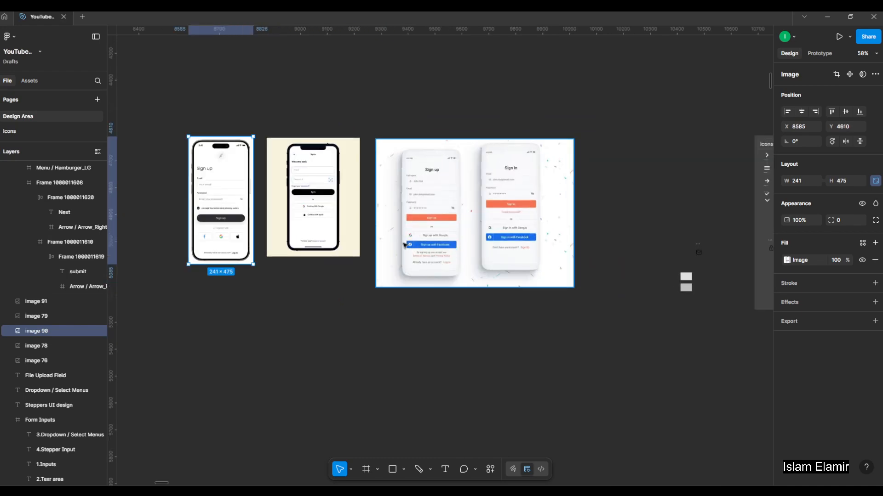
# Move the tall Form Inputs mockup frame to just beneath the row of reference images.
pyautogui.scroll(-5, 470, 243)
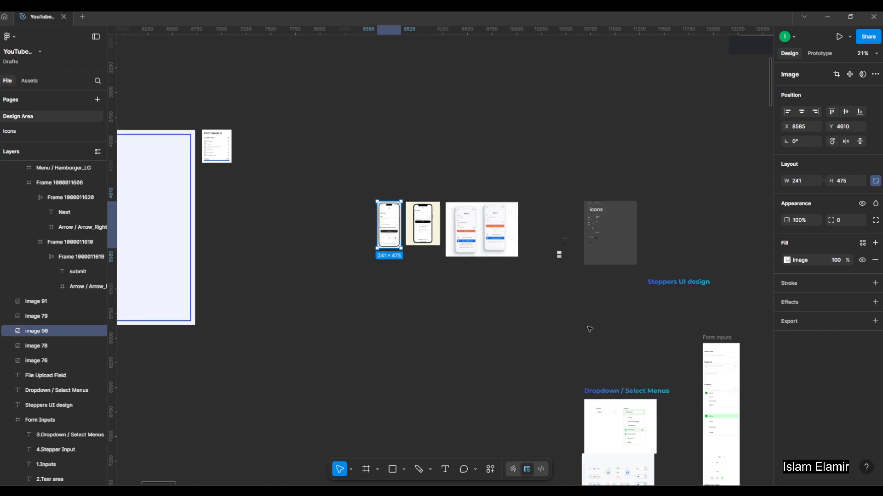
pyautogui.moveTo(710, 339); pyautogui.dragTo(425, 275)
pyautogui.click(356, 257)
# Draw a frame on the empty canvas beside the reference images and set its size to 375 × 812.
pyautogui.scroll(4, 398, 272)
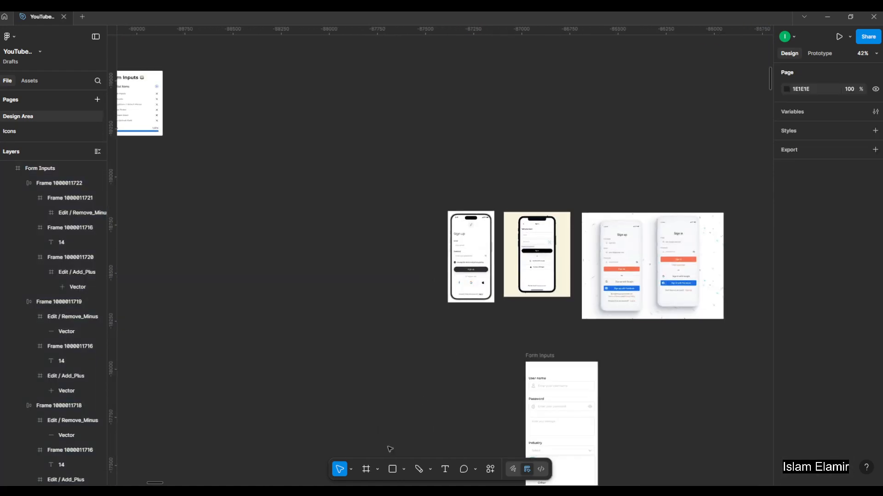
pyautogui.click(366, 469)
pyautogui.moveTo(252, 196); pyautogui.dragTo(338, 368)
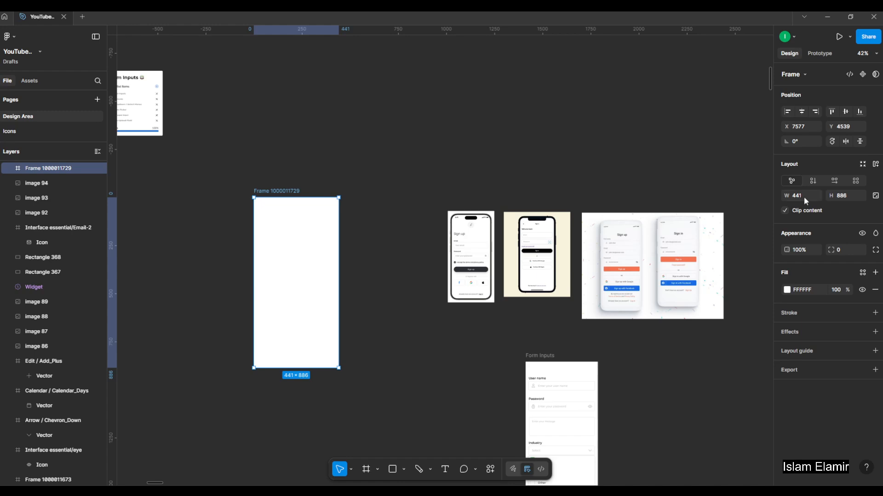
pyautogui.press('Return')
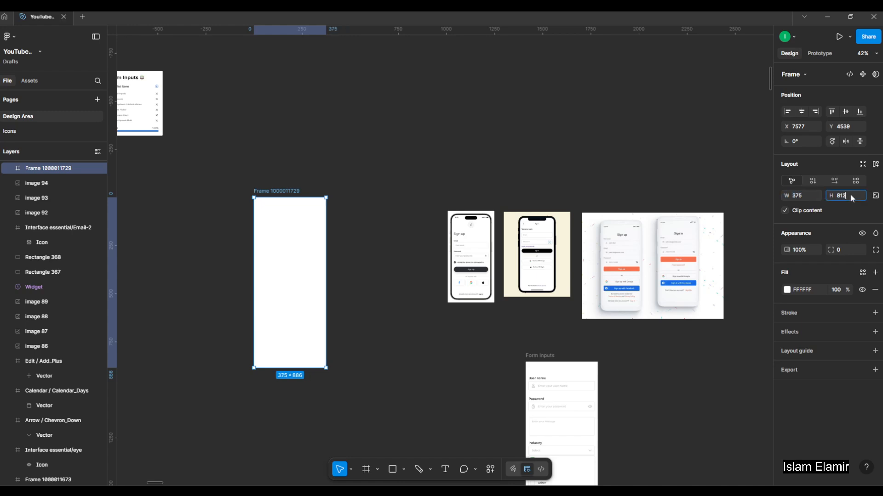
pyautogui.press('Return')
# Shift the new frame slightly toward the reference images and rename it "Sign in".
pyautogui.click(408, 156)
pyautogui.moveTo(284, 199); pyautogui.dragTo(311, 198)
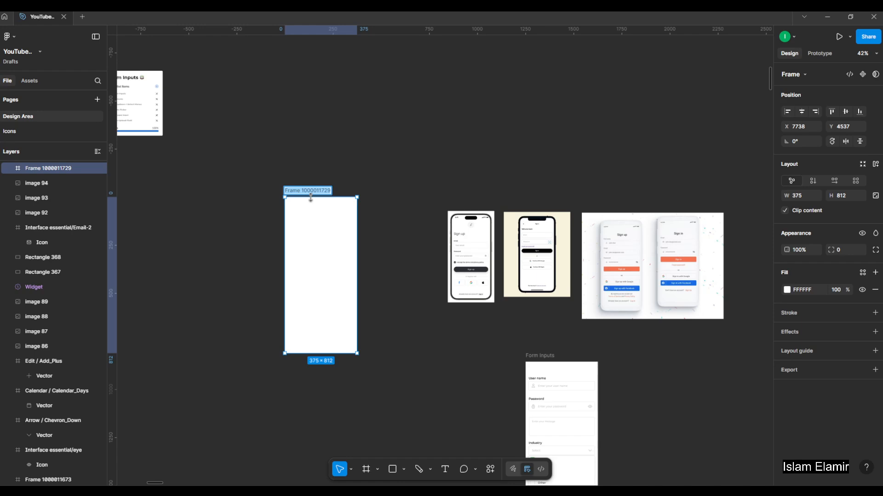
pyautogui.write('Sign in')
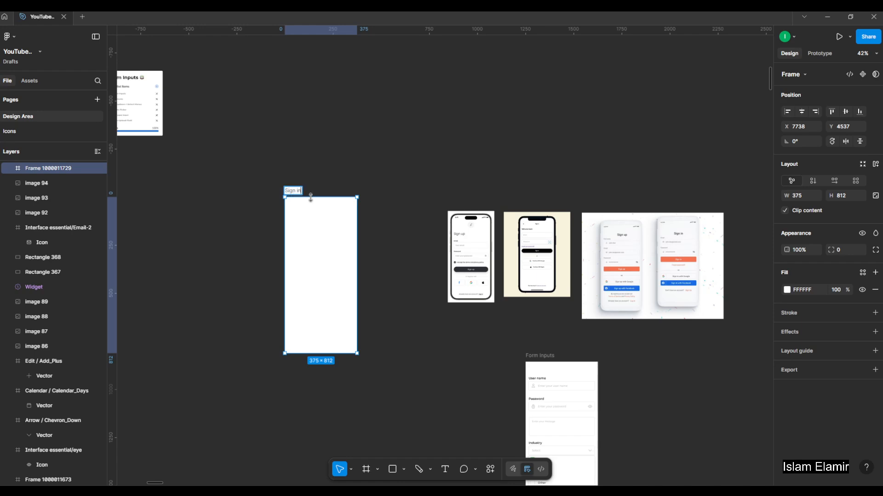
pyautogui.press('Return')
pyautogui.click(366, 180)
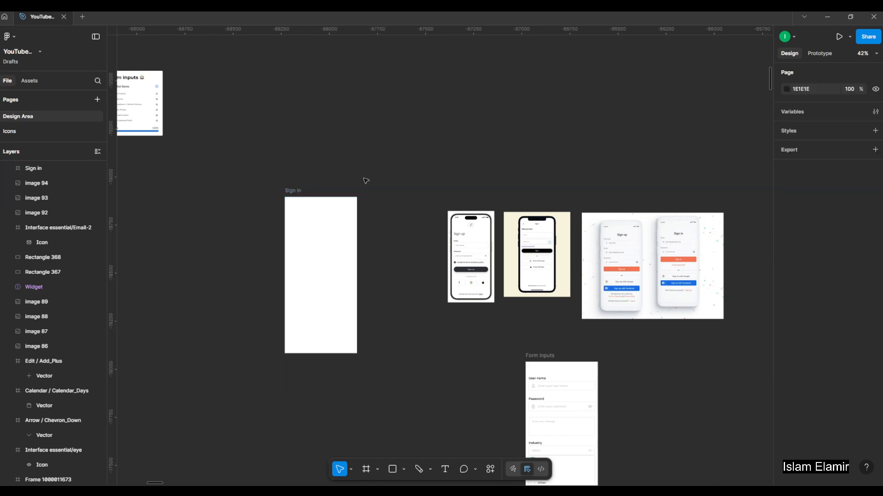
# Move the Sign in frame away from the references toward the Form Inputs board, to about X 7234, Y 4491.
pyautogui.moveTo(366, 180); pyautogui.dragTo(674, 206)
pyautogui.moveTo(608, 212); pyautogui.dragTo(509, 204)
pyautogui.scroll(-2, 575, 190)
pyautogui.moveTo(667, 219); pyautogui.dragTo(639, 220)
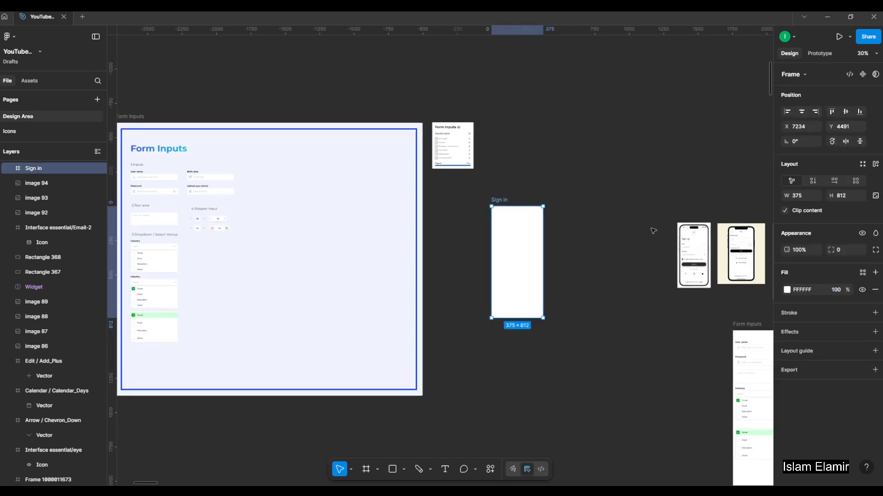
# Examine the heading, input fields and buttons of the Sign up reference screen.
pyautogui.moveTo(637, 313); pyautogui.dragTo(561, 266)
pyautogui.scroll(8, 583, 211)
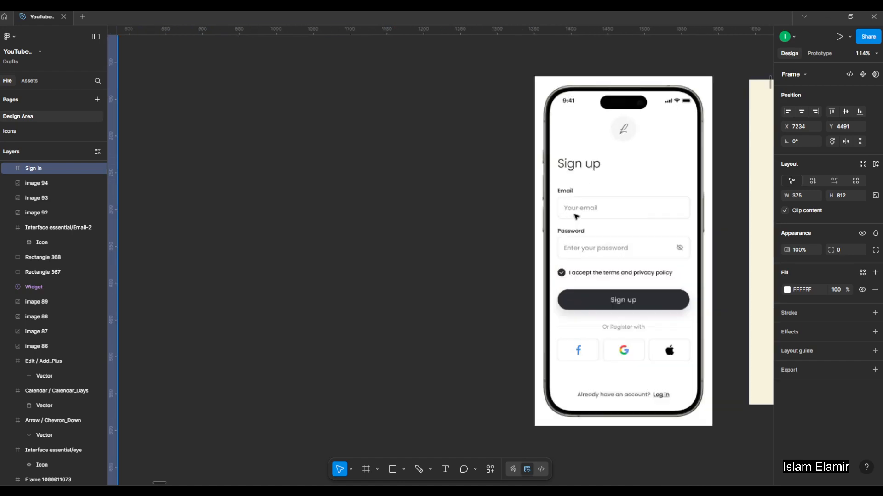
pyautogui.scroll(-3, 583, 211)
pyautogui.scroll(5, 632, 205)
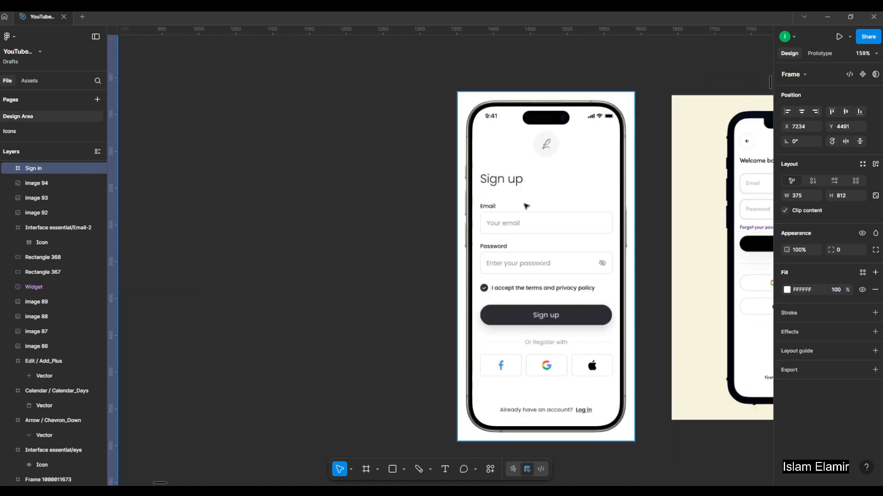
pyautogui.scroll(-2, 584, 178)
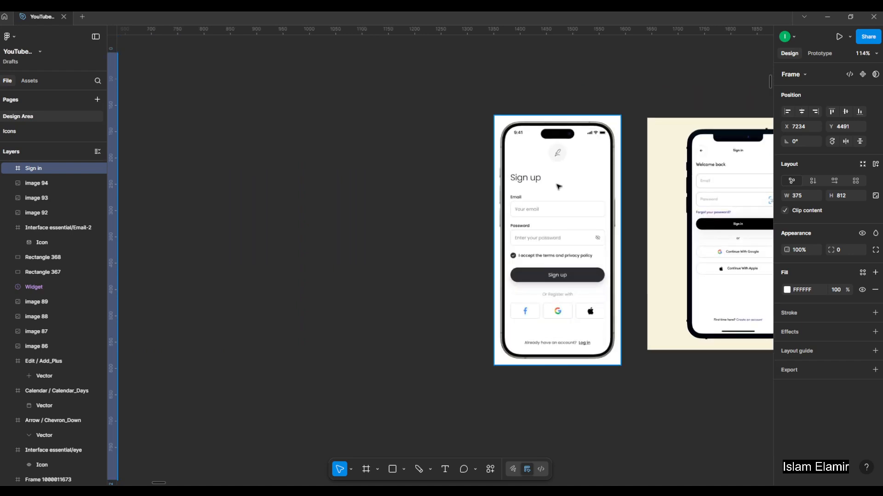
pyautogui.scroll(-3, 550, 183)
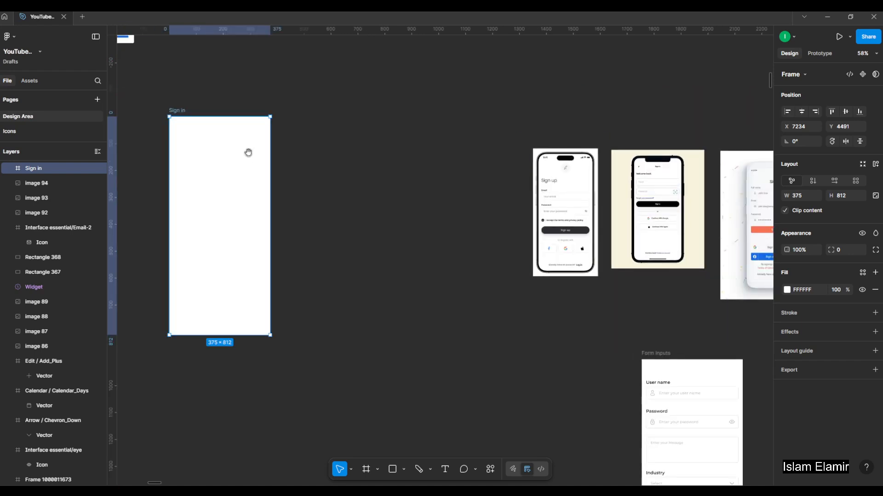
pyautogui.moveTo(166, 154); pyautogui.dragTo(311, 195)
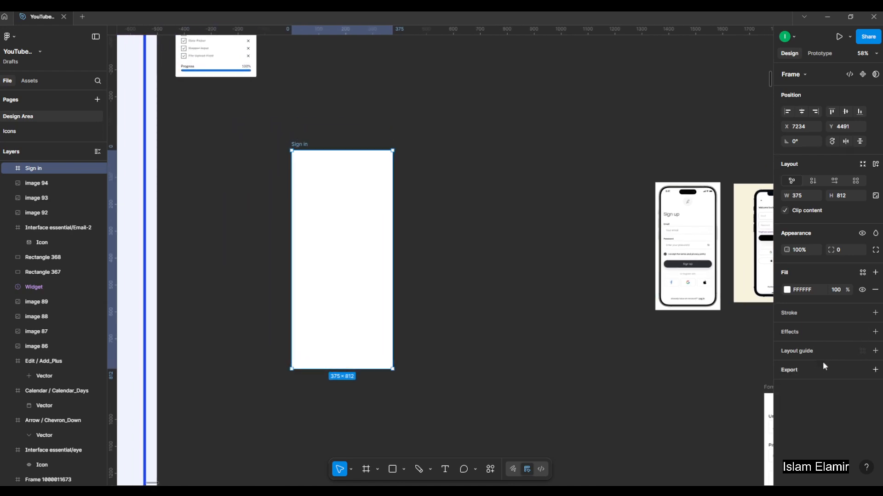
# Add a column layout guide to the Sign in frame with 4 columns, margin 16 and gutter 16.
pyautogui.click(874, 352)
pyautogui.click(699, 371)
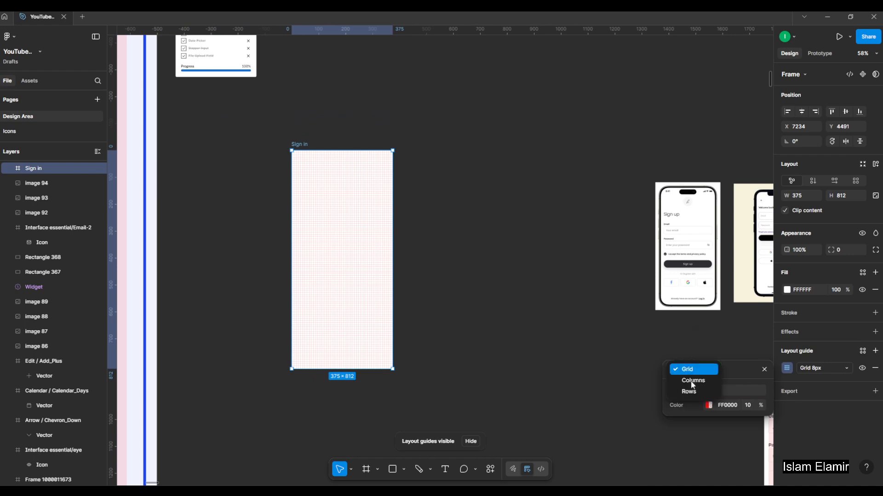
pyautogui.click(692, 382)
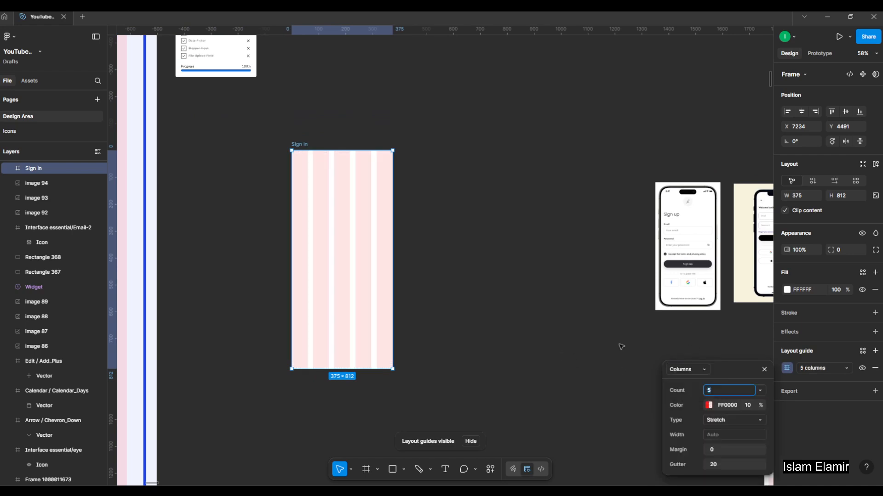
pyautogui.click(717, 464)
pyautogui.click(720, 450)
pyautogui.write('16')
pyautogui.click(724, 465)
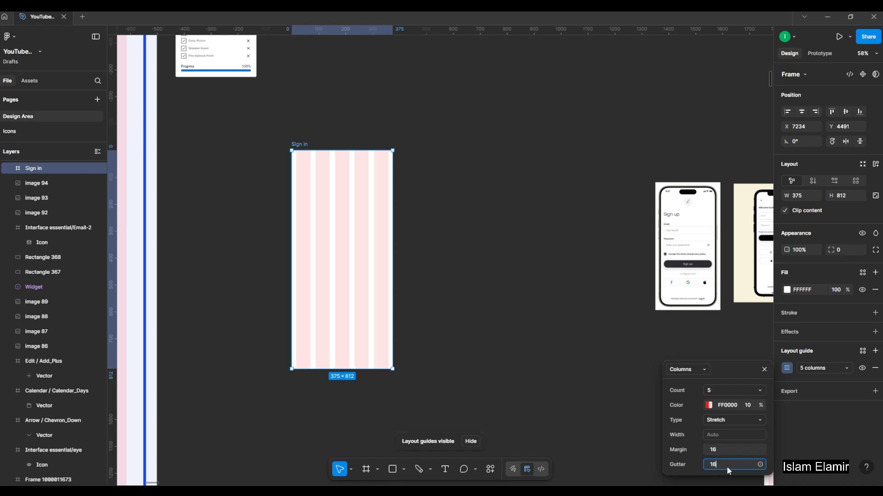
pyautogui.press('Return')
pyautogui.write('4')
pyautogui.press('Return')
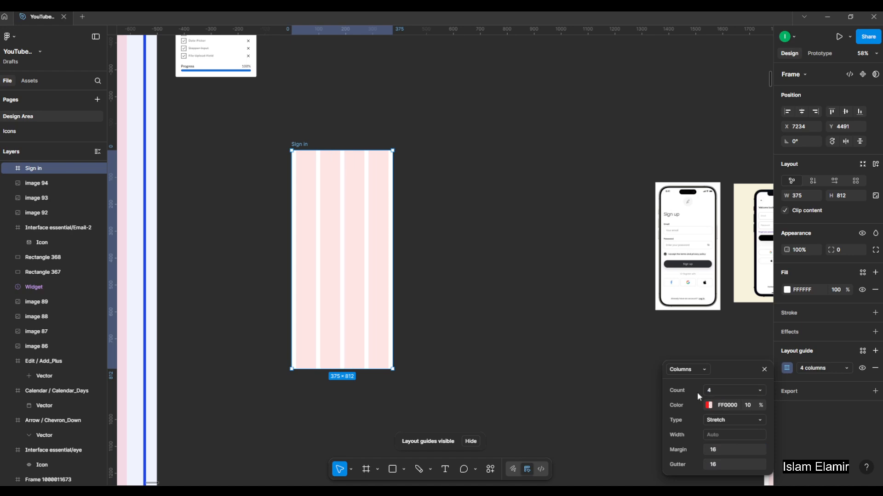
pyautogui.click(550, 274)
# Add the heading text "Sign in" near the top of the Sign in frame and align it to the 16 px margin.
pyautogui.moveTo(274, 153); pyautogui.dragTo(345, 200)
pyautogui.scroll(4, 356, 201)
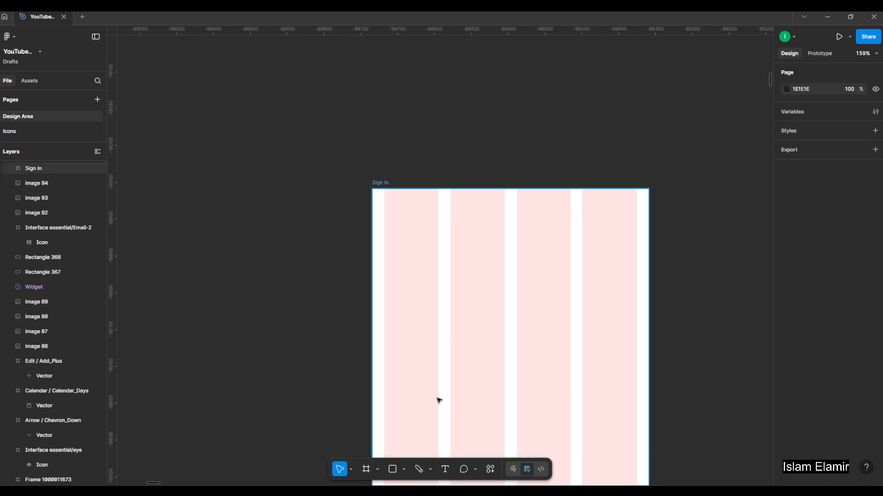
pyautogui.click(445, 469)
pyautogui.click(435, 265)
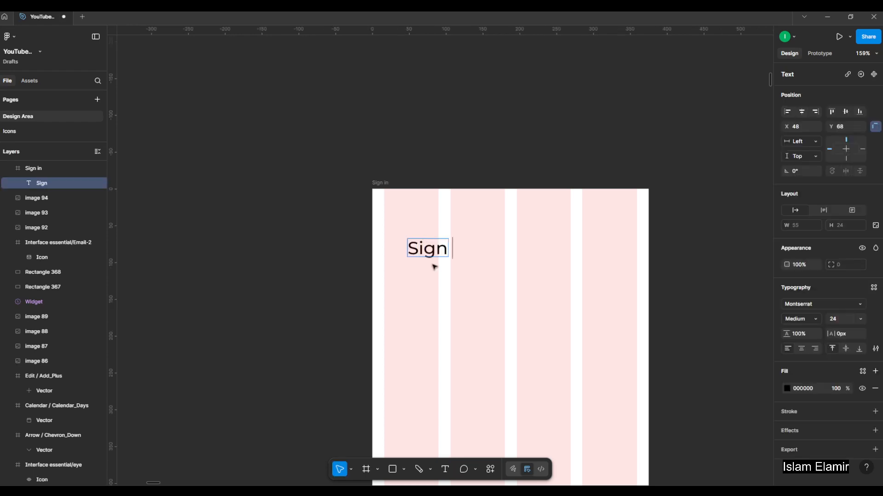
pyautogui.hotkey('ctrl', 'a')
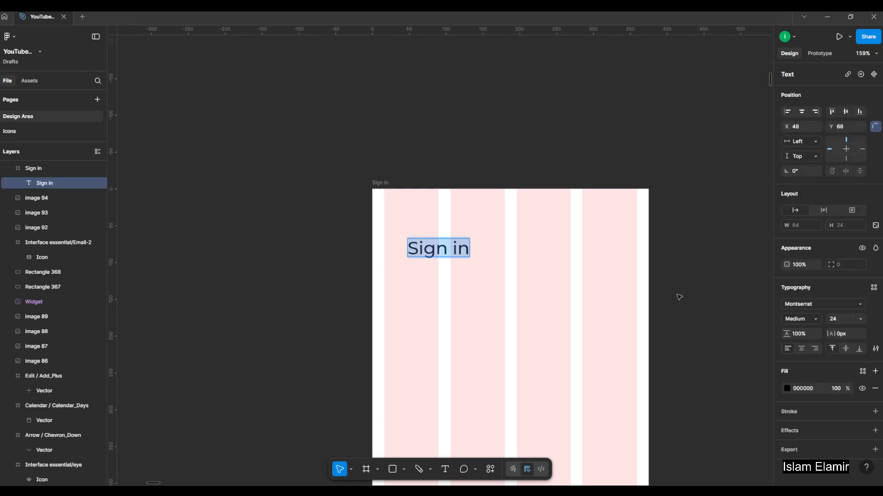
pyautogui.press('Escape')
pyautogui.scroll(2, 397, 247)
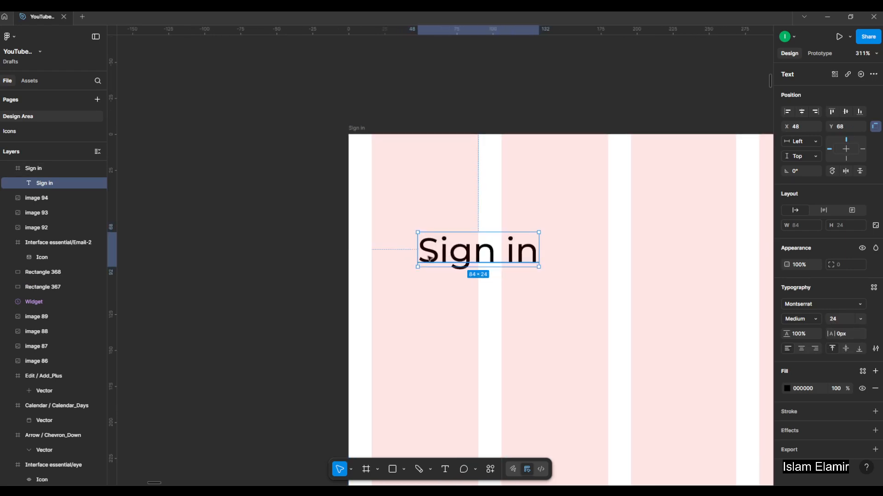
pyautogui.moveTo(449, 254); pyautogui.dragTo(402, 256)
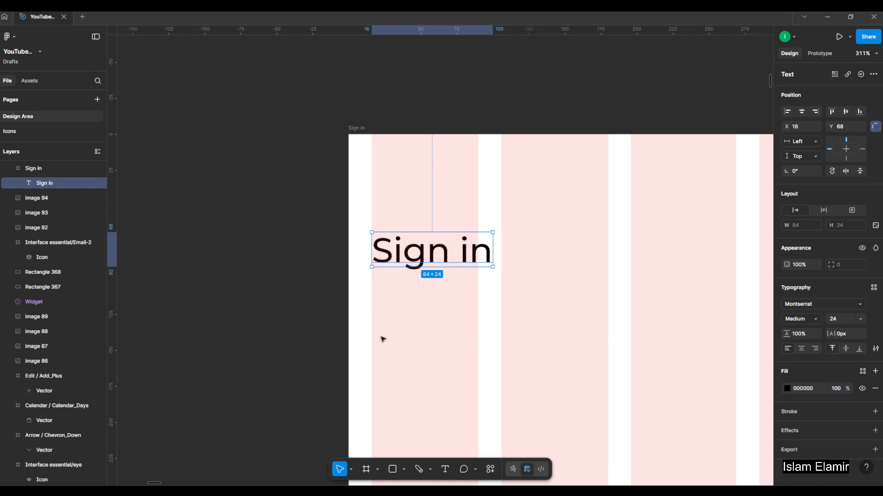
pyautogui.scroll(-6, 320, 200)
pyautogui.click(455, 255)
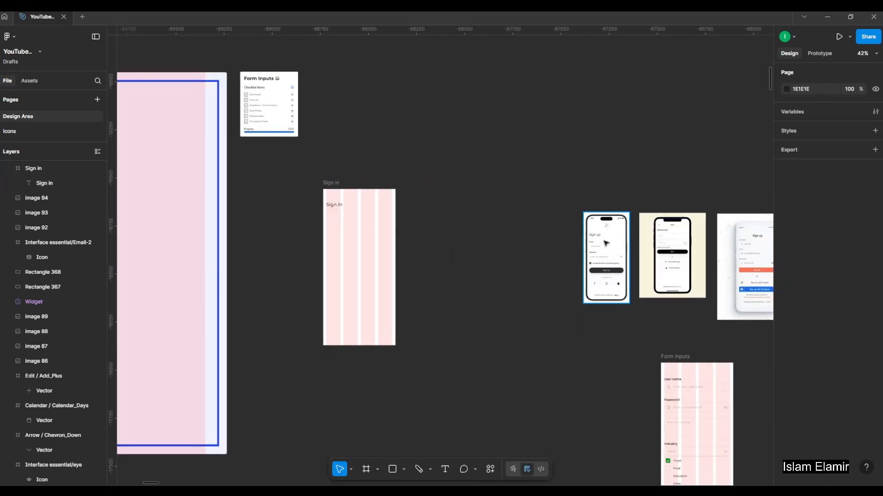
# Copy the User name input, including its label, from the Inputs section of the Form Inputs board.
pyautogui.scroll(4, 606, 244)
pyautogui.scroll(-3, 599, 255)
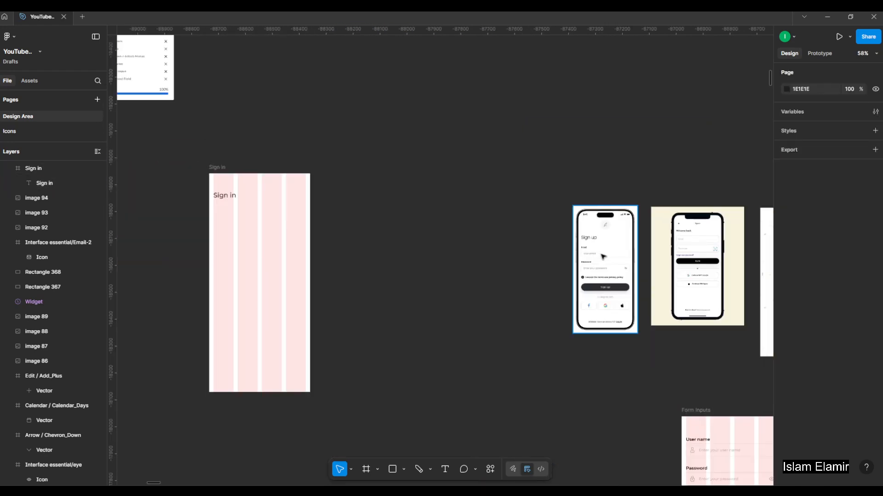
pyautogui.scroll(4, 603, 257)
pyautogui.scroll(-6, 566, 294)
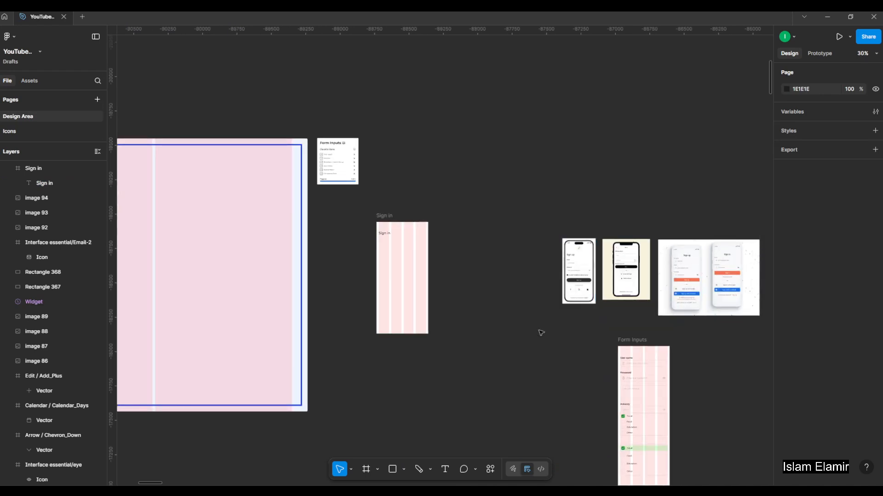
pyautogui.hscroll(-5, 392, 272)
pyautogui.scroll(3, 322, 250)
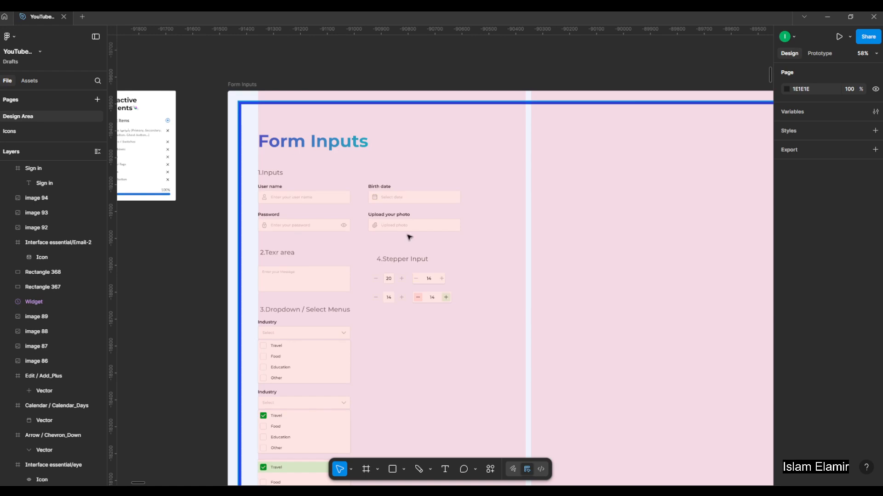
pyautogui.scroll(2, 318, 216)
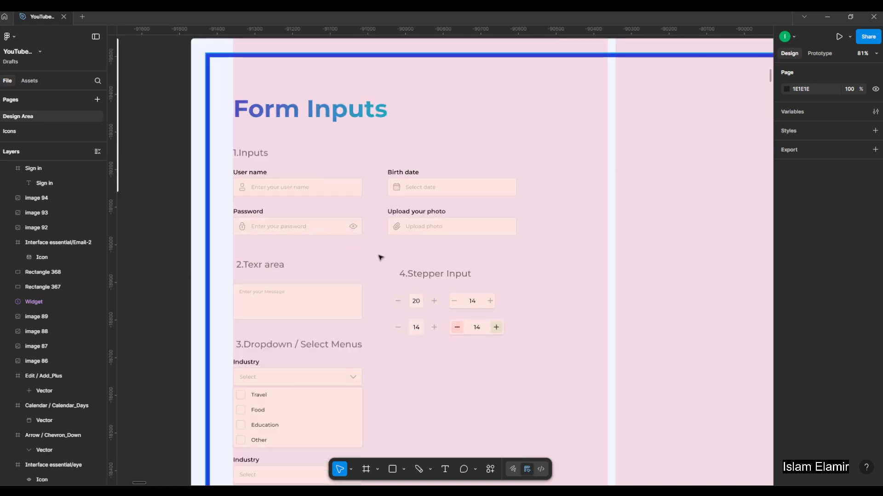
pyautogui.click(290, 190)
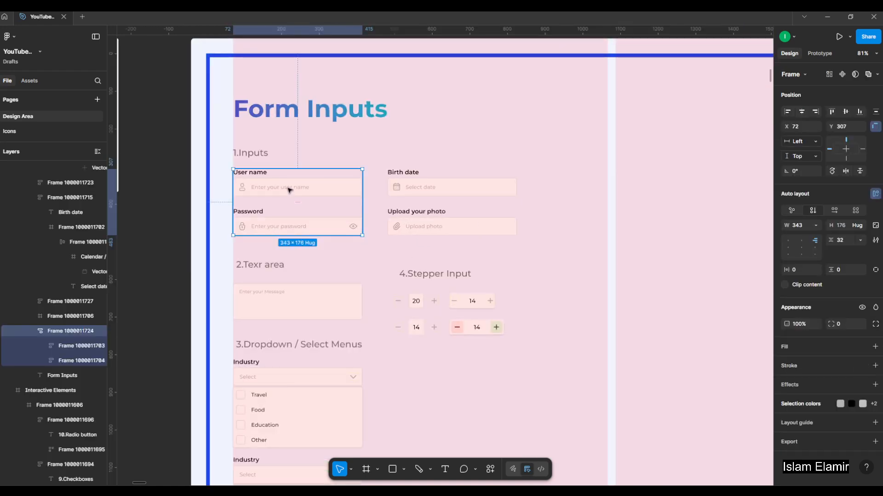
pyautogui.doubleClick(290, 189)
pyautogui.scroll(-6, 253, 189)
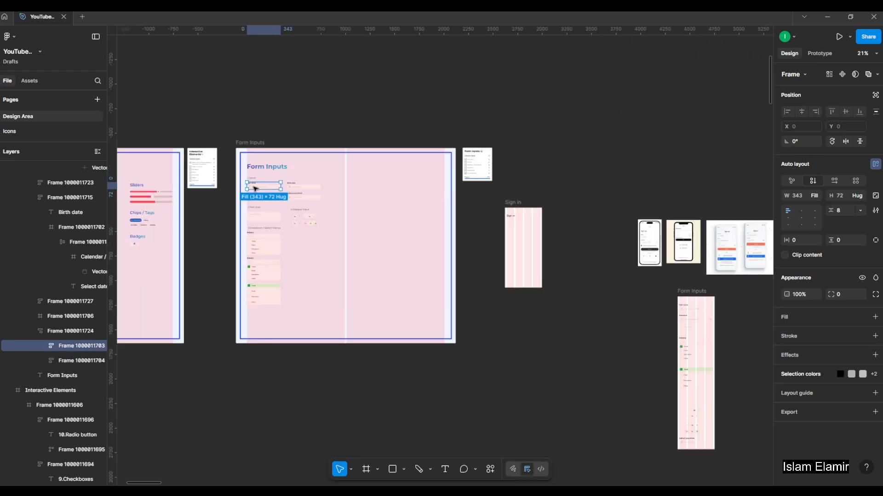
# Paste the copied User name input into the Sign in frame.
pyautogui.click(571, 256)
pyautogui.scroll(4, 572, 256)
pyautogui.scroll(3, 464, 173)
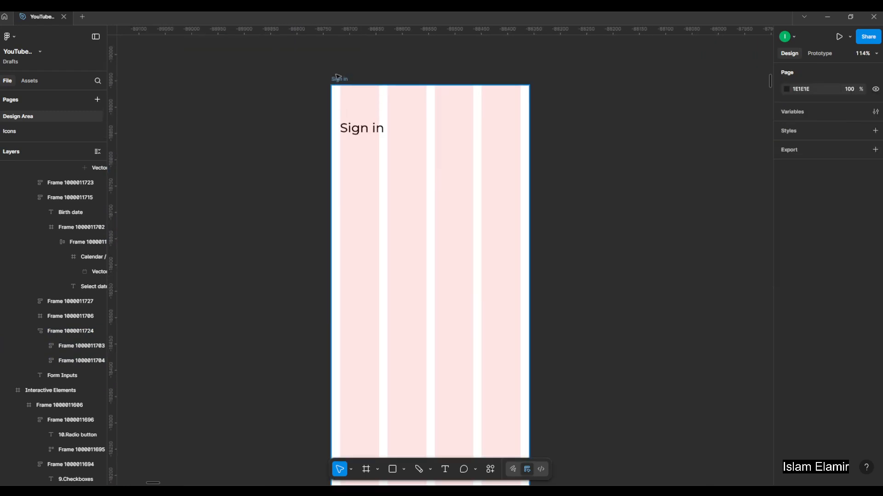
pyautogui.click(340, 80)
pyautogui.hotkey('ctrl', 'v')
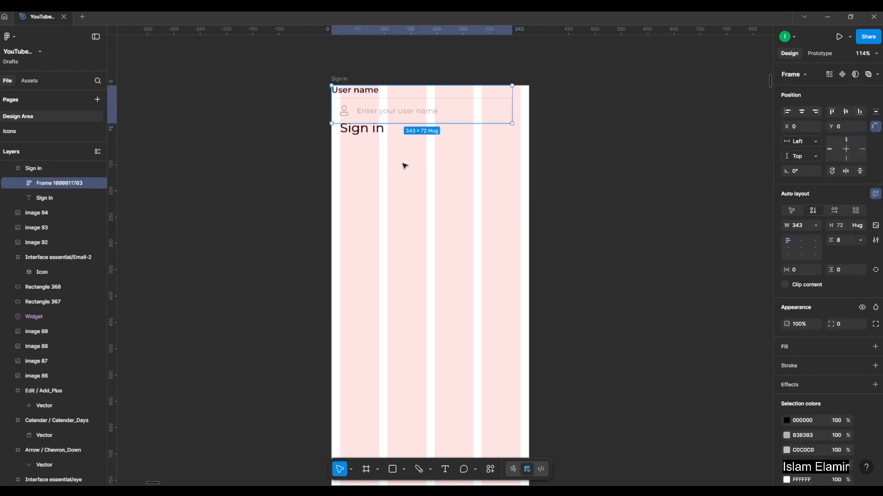
# Place the User name input below the Sign in heading at about Y 131 and centre it horizontally in the frame.
pyautogui.moveTo(418, 127); pyautogui.dragTo(398, 213)
pyautogui.hotkey('ctrl', 'z')
pyautogui.moveTo(458, 108); pyautogui.dragTo(469, 179)
pyautogui.click(802, 111)
pyautogui.click(596, 224)
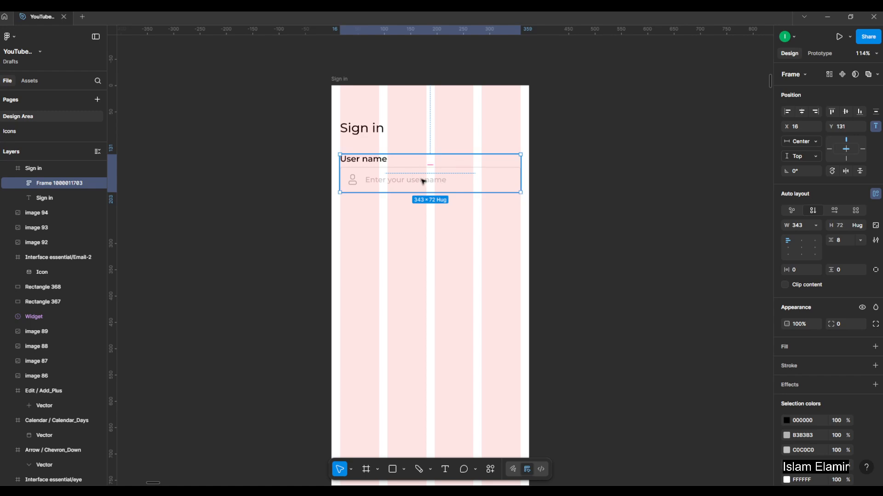
pyautogui.scroll(-2, 367, 185)
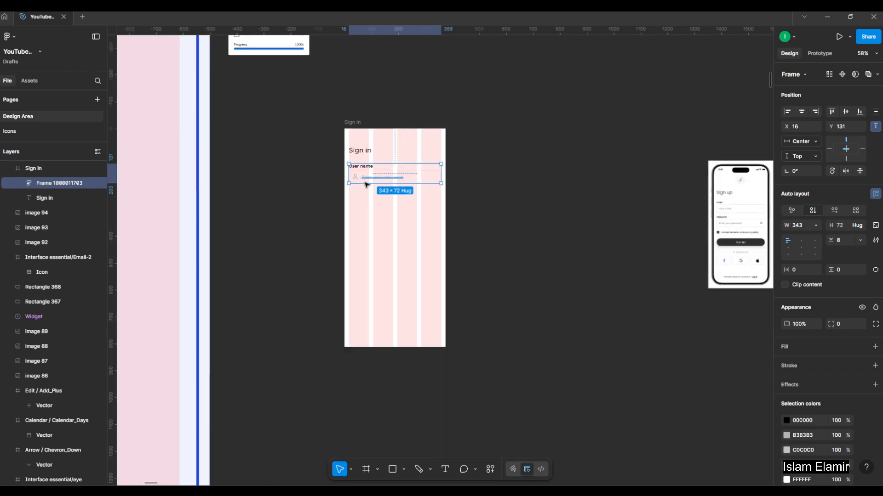
# Change the label of the User name input in the Sign in frame to "Email", following the sign-up reference.
pyautogui.scroll(3, 369, 187)
pyautogui.scroll(-4, 371, 186)
pyautogui.scroll(1, 657, 204)
pyautogui.scroll(4, 657, 204)
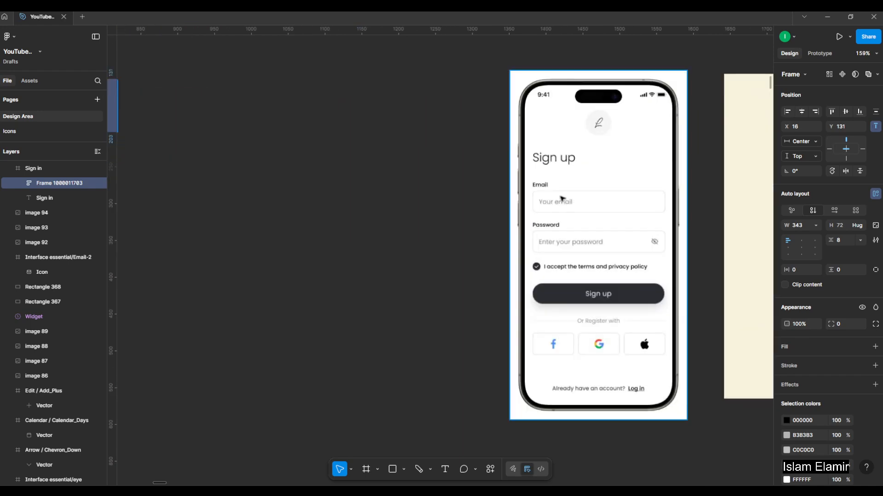
pyautogui.scroll(-5, 566, 199)
pyautogui.scroll(3, 321, 113)
pyautogui.scroll(2, 336, 159)
pyautogui.doubleClick(335, 159)
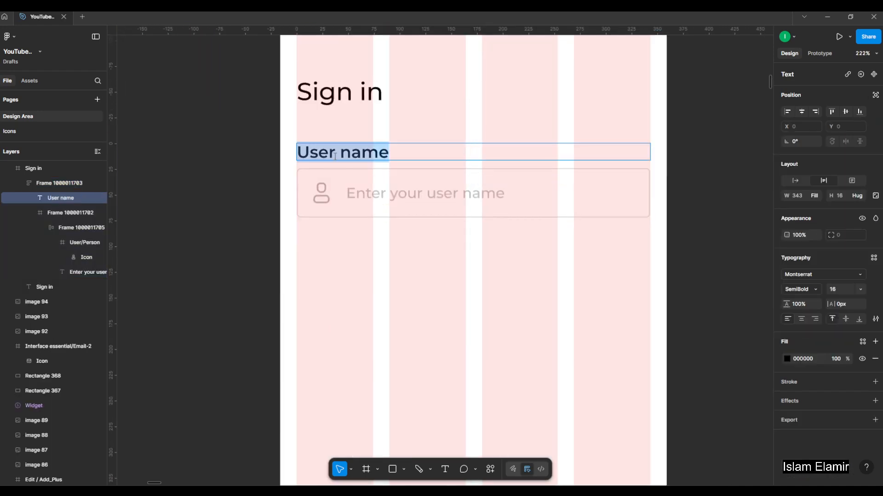
pyautogui.write('Email')
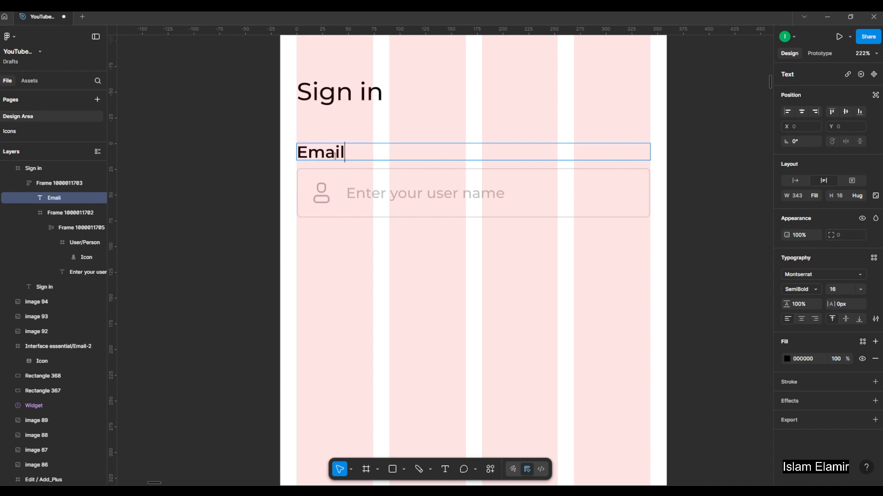
# Change the Email input's placeholder text to "Enter your email".
pyautogui.click(433, 197)
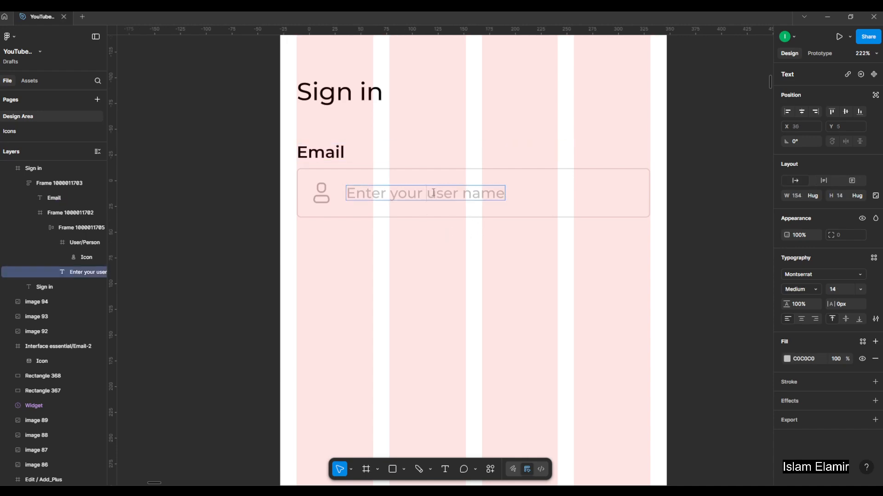
pyautogui.moveTo(433, 193); pyautogui.dragTo(621, 214)
pyautogui.write('e')
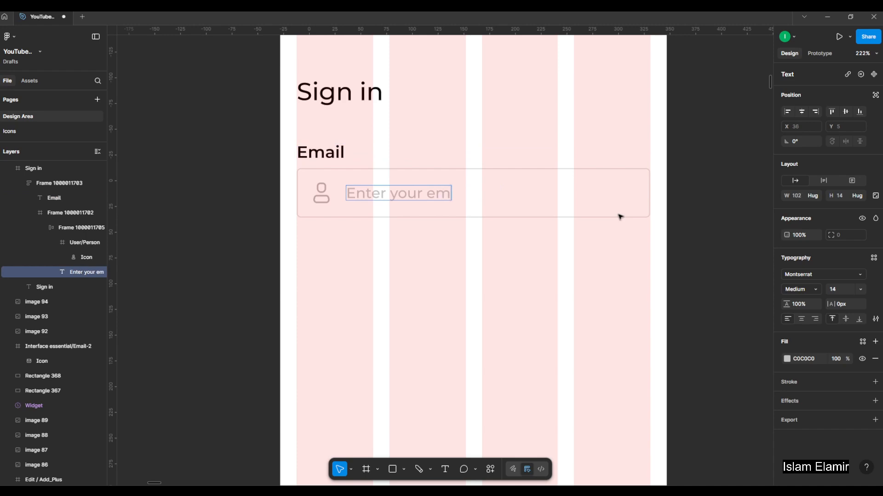
pyautogui.scroll(-5, 512, 203)
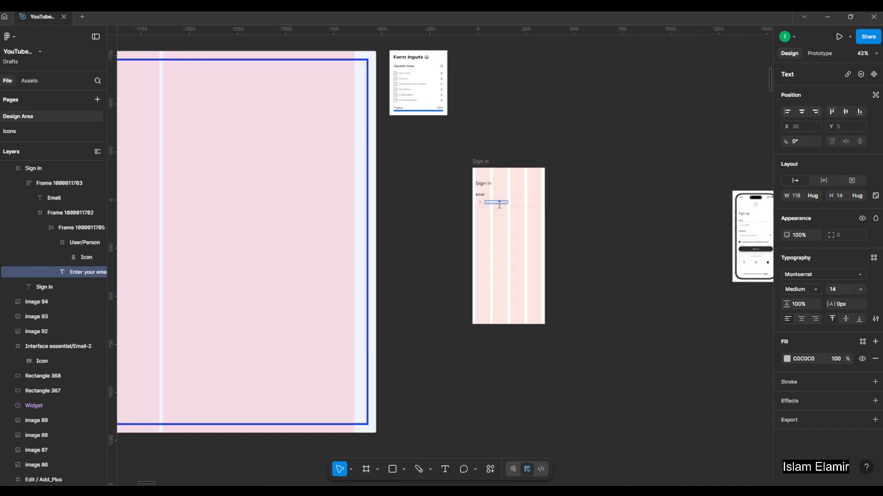
pyautogui.click(578, 115)
# Copy the envelope icon (Interface essential/Email-2) from the icons section.
pyautogui.scroll(-4, 452, 187)
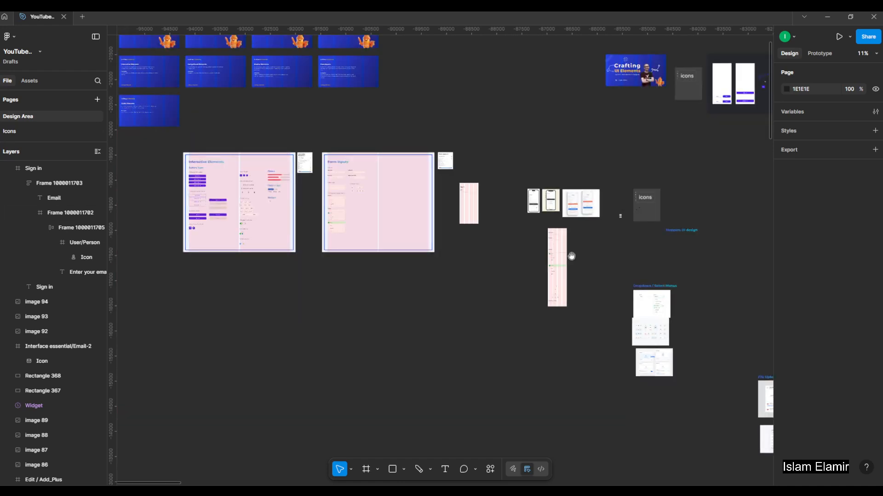
pyautogui.scroll(10, 659, 207)
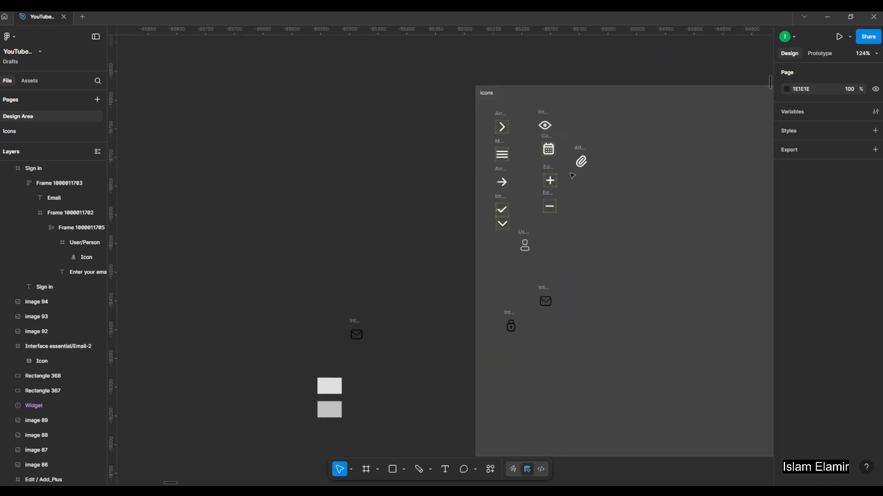
pyautogui.click(545, 300)
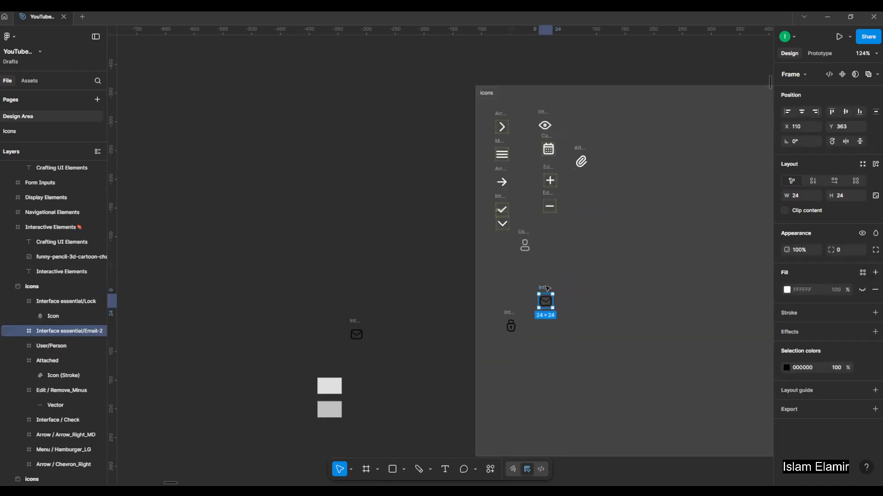
# Paste the envelope icon into the Email input's row next to the placeholder text in the Sign in frame.
pyautogui.scroll(-5, 587, 279)
pyautogui.moveTo(146, 310); pyautogui.dragTo(402, 283)
pyautogui.scroll(8, 322, 216)
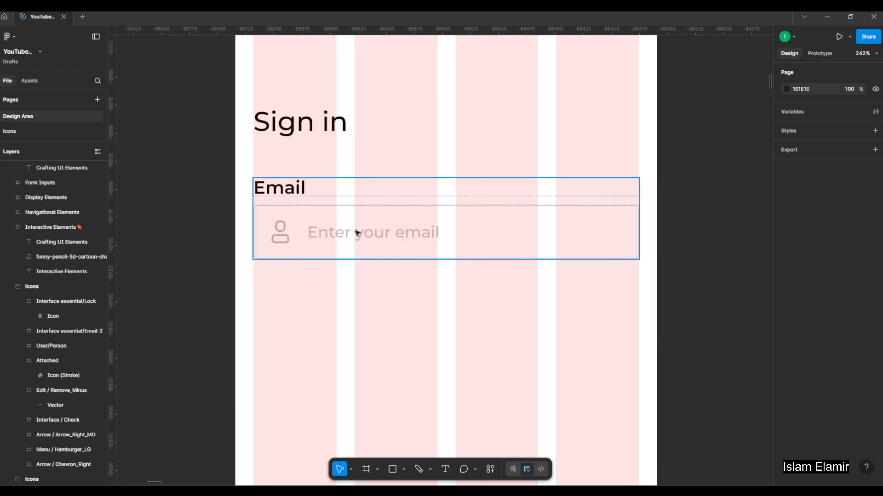
pyautogui.click(358, 233)
pyautogui.click(358, 233)
pyautogui.hotkey('ctrl', 'v')
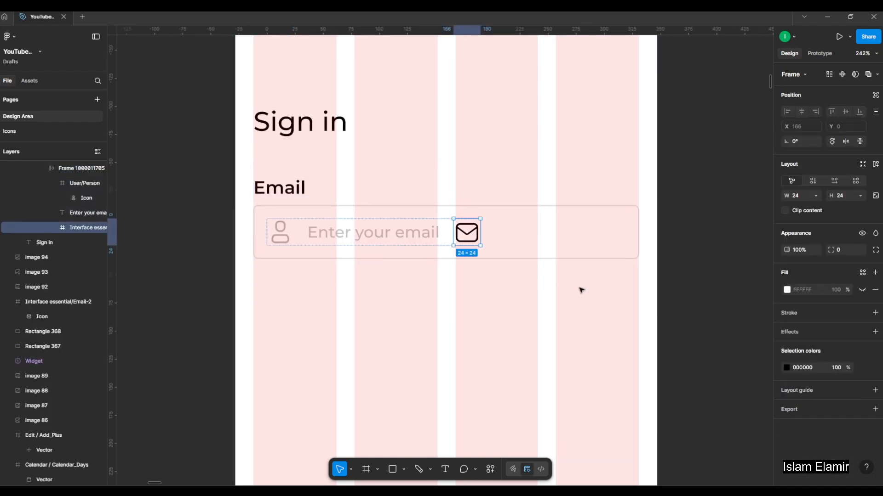
# Recolour the envelope icon with the grey sampled from the person icon in the Email input.
pyautogui.click(787, 366)
pyautogui.click(675, 382)
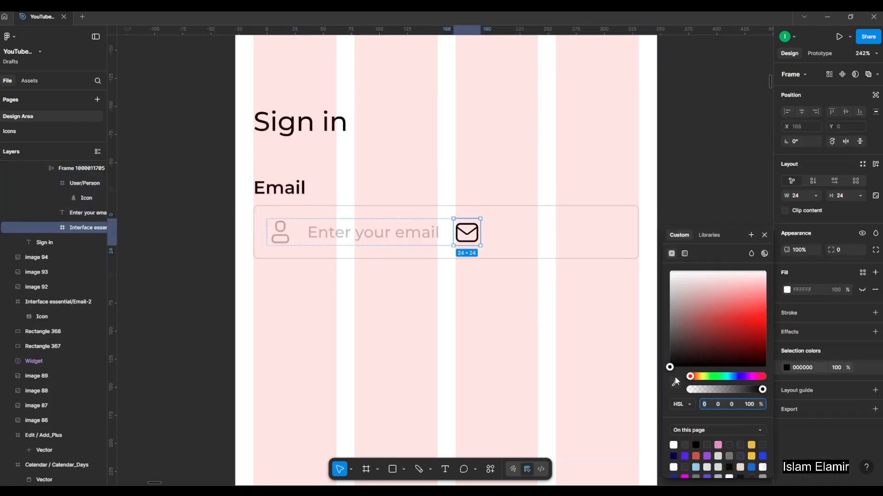
pyautogui.scroll(5, 297, 224)
pyautogui.scroll(3, 275, 233)
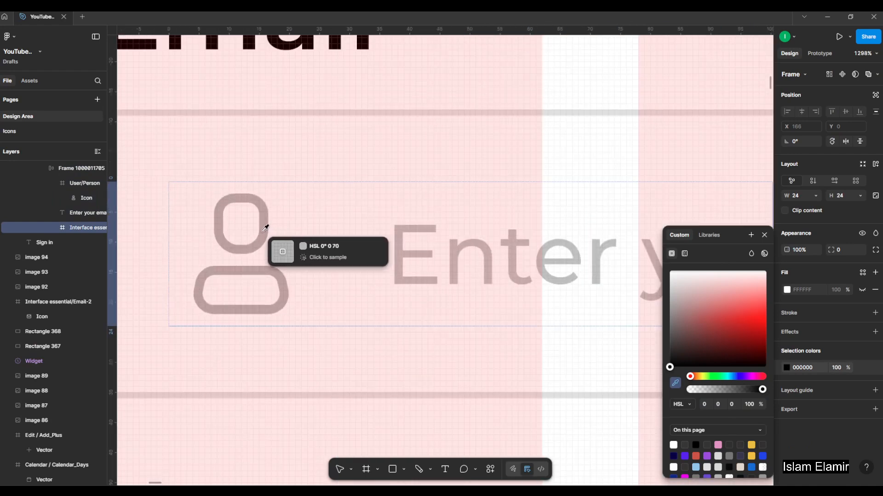
pyautogui.click(265, 231)
# Delete the person icon from the Email input and reorder the row so the envelope icon precedes the placeholder text.
pyautogui.click(269, 230)
pyautogui.press('Delete')
pyautogui.scroll(-3, 264, 230)
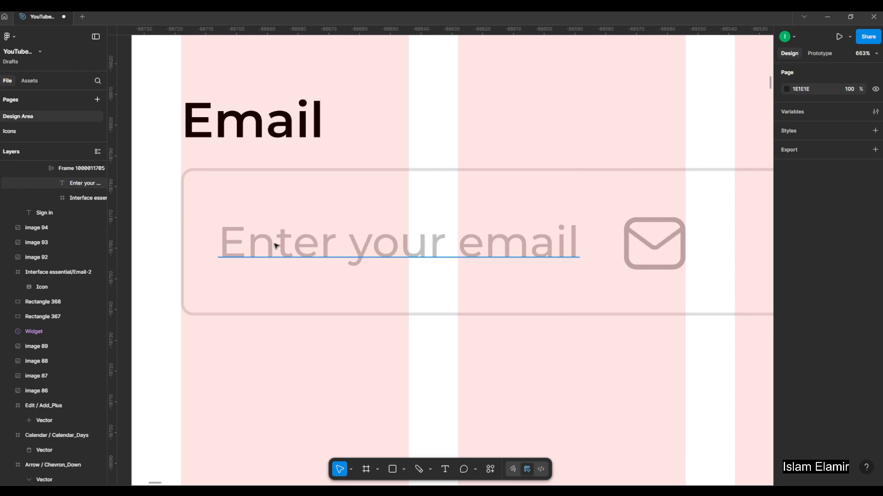
pyautogui.click(275, 240)
pyautogui.press('Right')
pyautogui.scroll(-4, 276, 246)
pyautogui.click(318, 311)
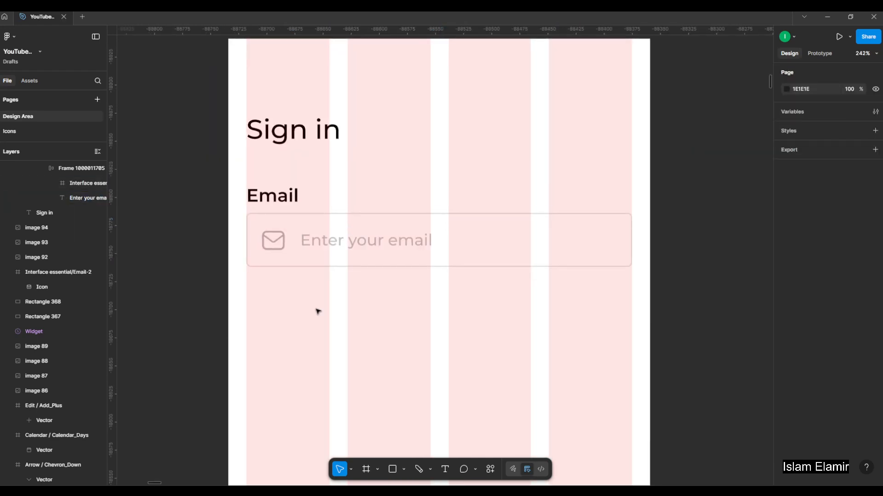
# Examine the Email input in the Sign in frame and compare the layout with the sign-up and sign-in reference images.
pyautogui.click(347, 251)
pyautogui.scroll(-5, 374, 257)
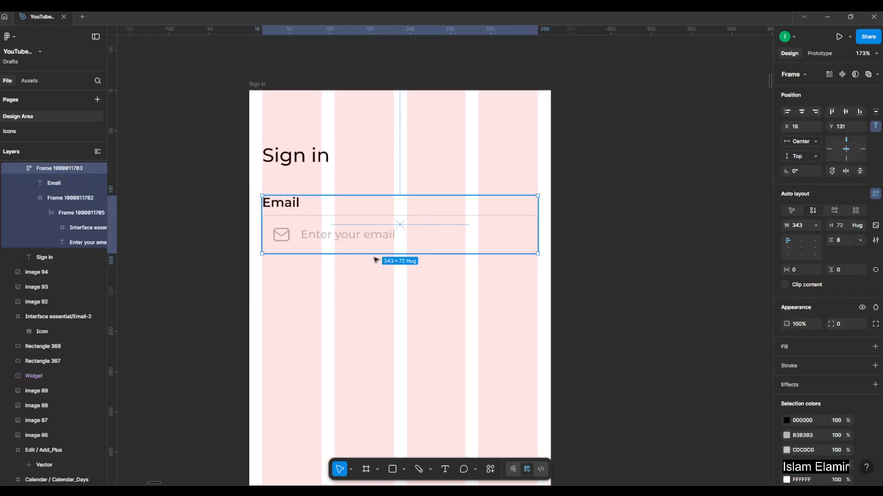
pyautogui.click(460, 259)
pyautogui.moveTo(532, 244); pyautogui.dragTo(453, 228)
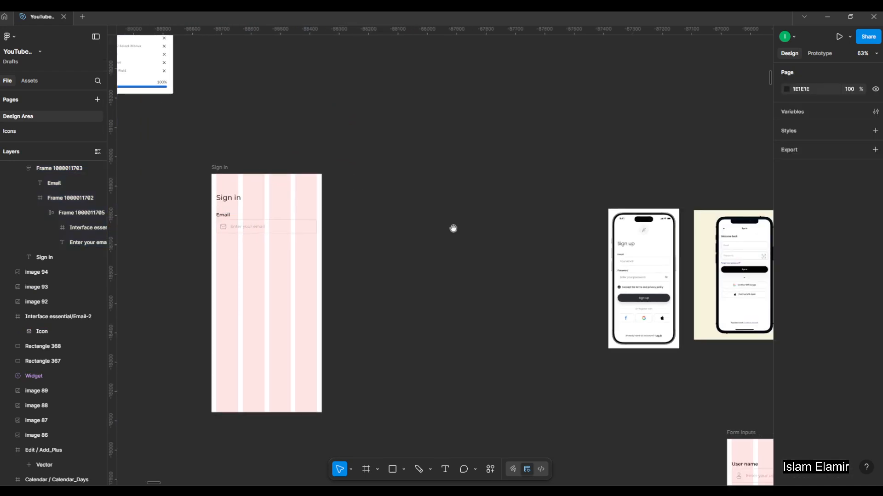
pyautogui.moveTo(287, 229); pyautogui.dragTo(374, 256)
pyautogui.moveTo(694, 309); pyautogui.dragTo(539, 273)
pyautogui.scroll(3, 559, 276)
pyautogui.scroll(-4, 624, 278)
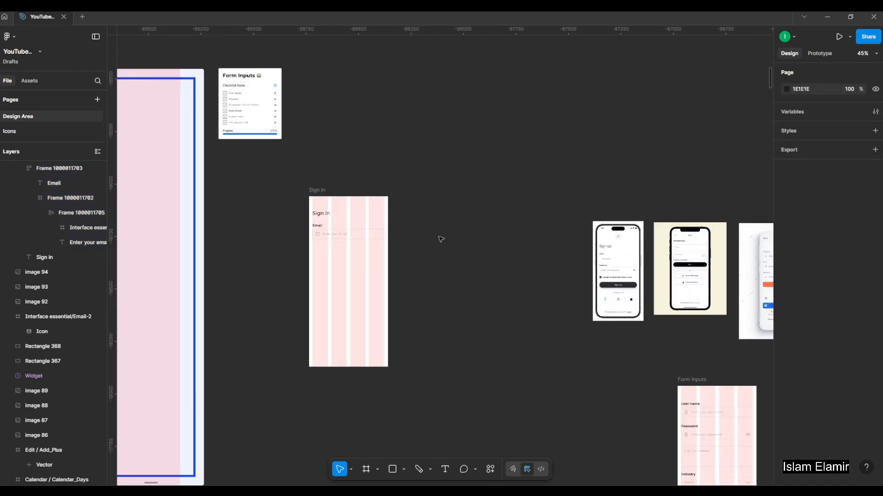
# Copy the Password input, including its label, from the Inputs section of the Form Inputs board.
pyautogui.moveTo(313, 173); pyautogui.dragTo(625, 197)
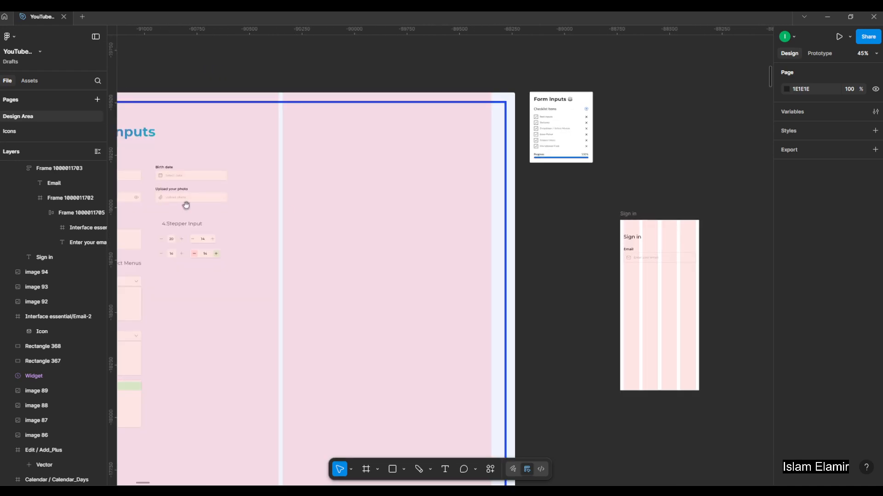
pyautogui.hscroll(-5, 185, 203)
pyautogui.scroll(5, 292, 203)
pyautogui.click(320, 175)
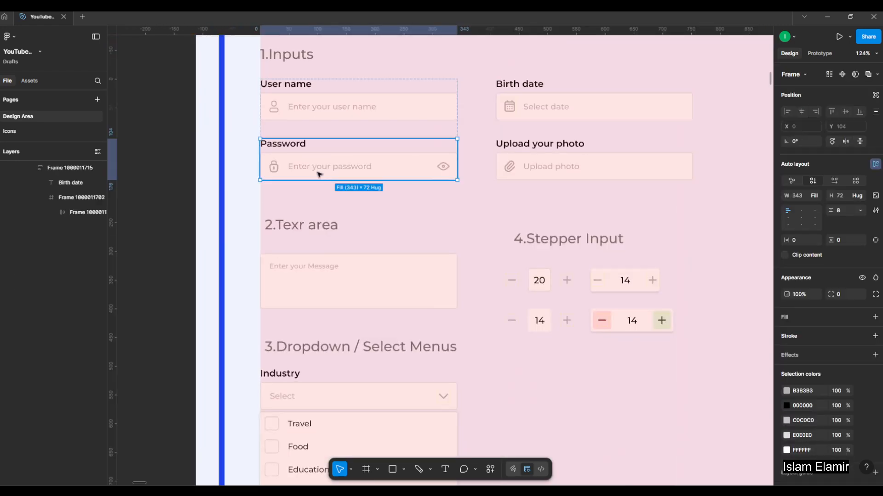
# Paste the copied Password input into the Sign in frame.
pyautogui.scroll(-6, 319, 175)
pyautogui.hscroll(3, 483, 239)
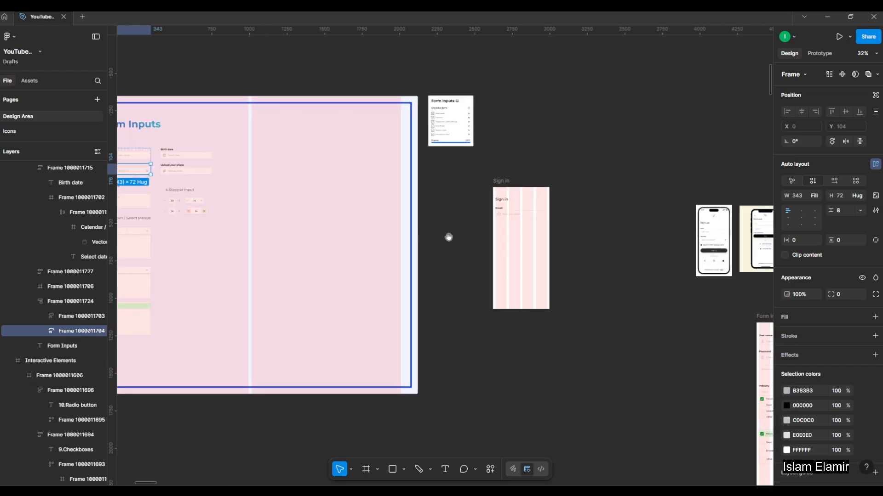
pyautogui.scroll(5, 522, 199)
pyautogui.click(426, 170)
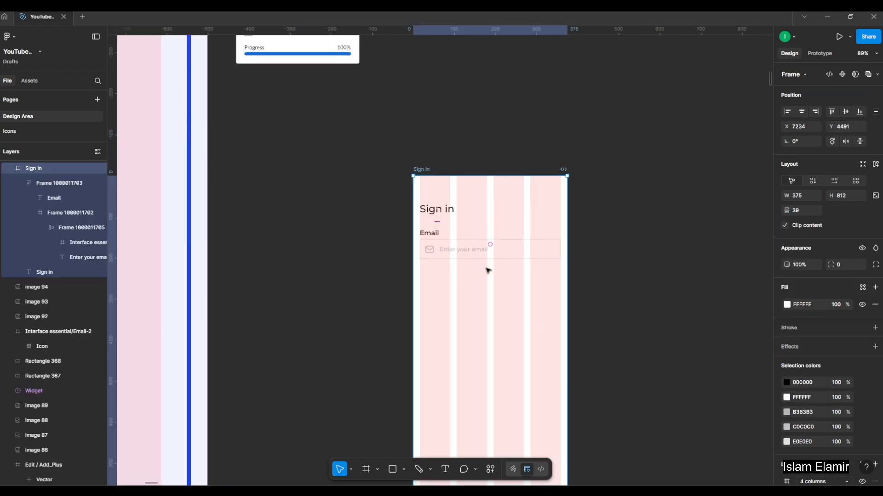
pyautogui.hotkey('ctrl', 'v')
# Move the Password input below the Email input and centre it horizontally in the frame.
pyautogui.scroll(2, 479, 275)
pyautogui.moveTo(507, 214); pyautogui.dragTo(546, 281)
pyautogui.click(805, 113)
# Select the Email and Password inputs together and increase the vertical gap between them to about 32 px.
pyautogui.scroll(3, 497, 258)
pyautogui.keyDown('shift'); pyautogui.click(549, 204); pyautogui.keyUp('shift')
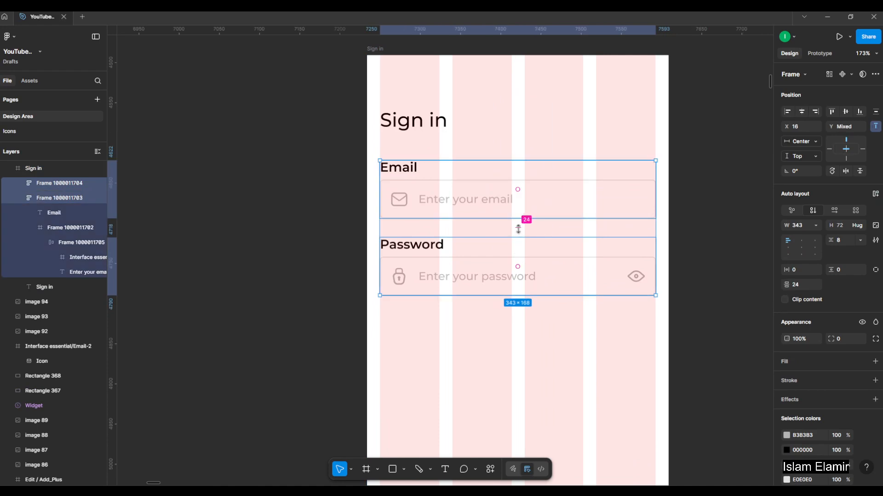
pyautogui.moveTo(518, 226); pyautogui.dragTo(519, 232)
pyautogui.click(183, 262)
# Check the sign-up reference and duplicate the "Enter your password" placeholder below the Password input at about X 213, Y 330.
pyautogui.scroll(-4, 186, 261)
pyautogui.scroll(1, 514, 280)
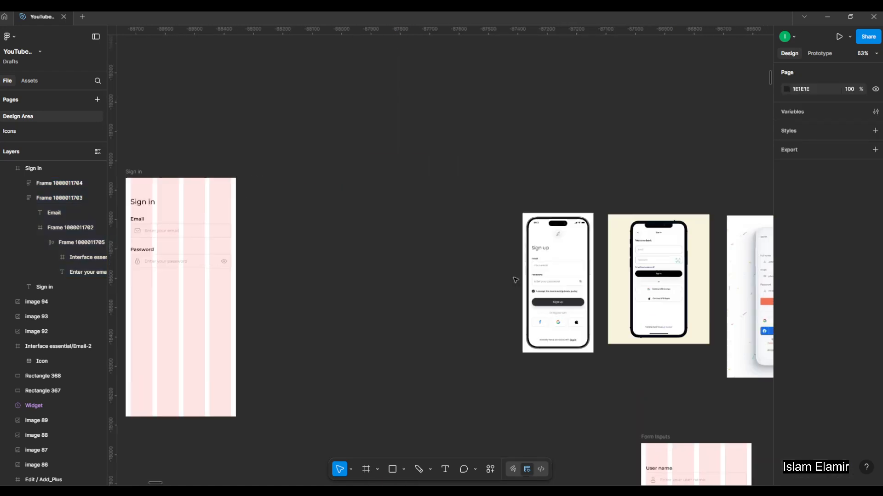
pyautogui.scroll(5, 515, 280)
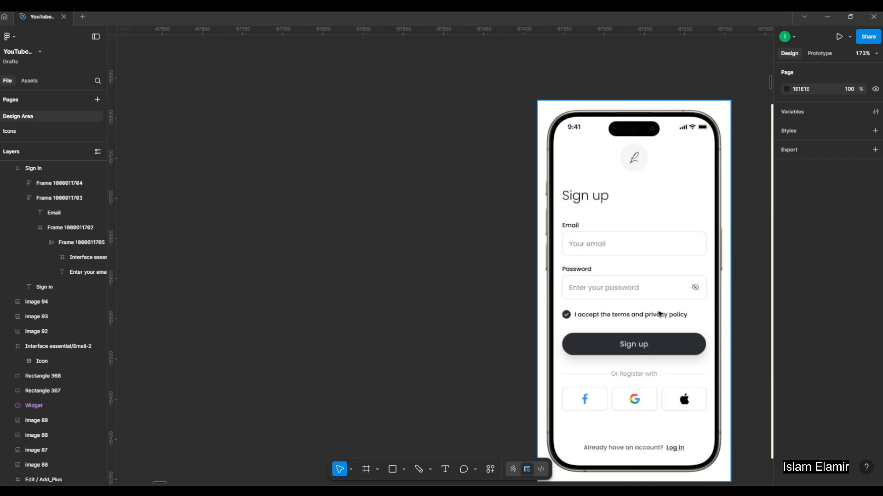
pyautogui.scroll(-5, 627, 288)
pyautogui.hscroll(-2, 436, 293)
pyautogui.scroll(5, 338, 279)
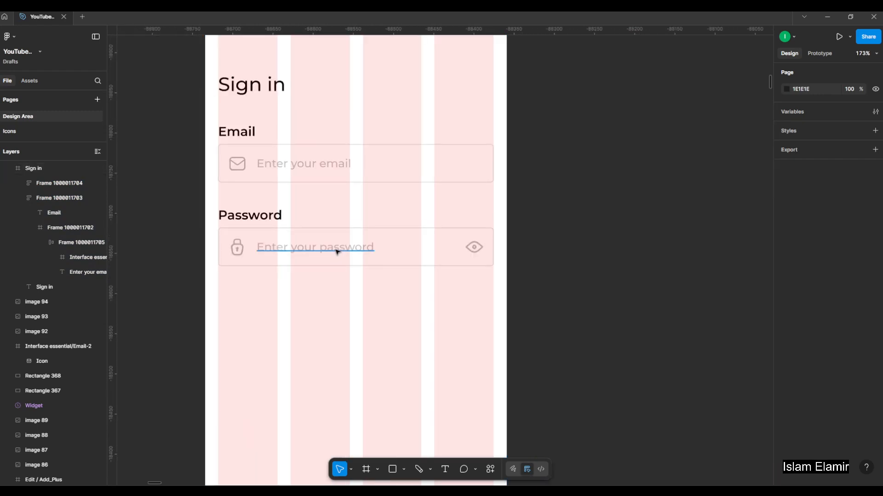
pyautogui.moveTo(337, 249); pyautogui.dragTo(267, 288)
# Change the duplicated text below the Password input to "Forgot password".
pyautogui.doubleClick(456, 289)
pyautogui.click(429, 293)
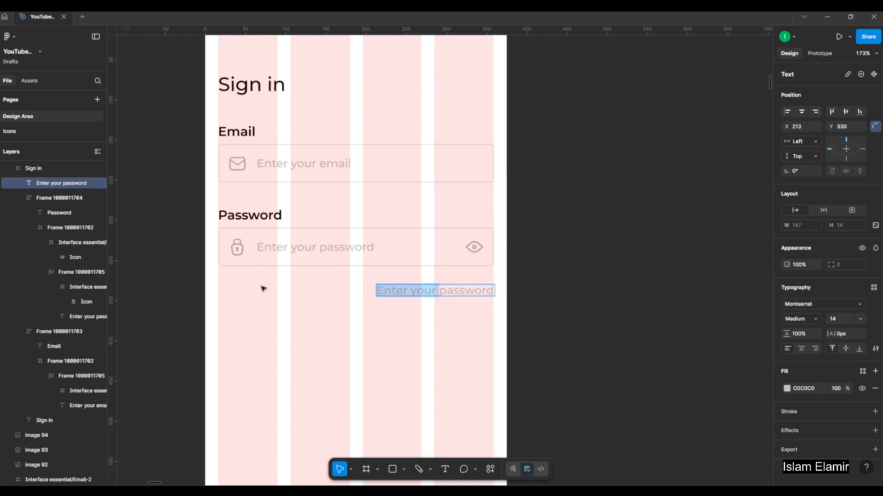
pyautogui.write('For')
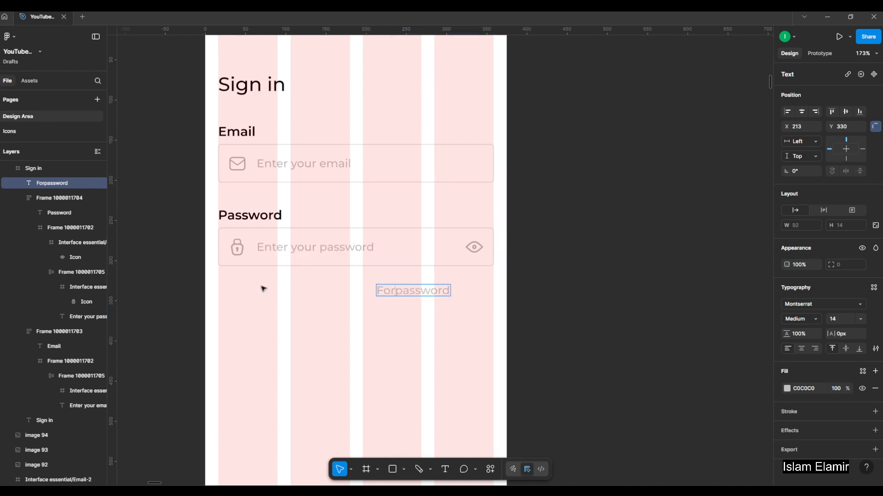
pyautogui.write('got')
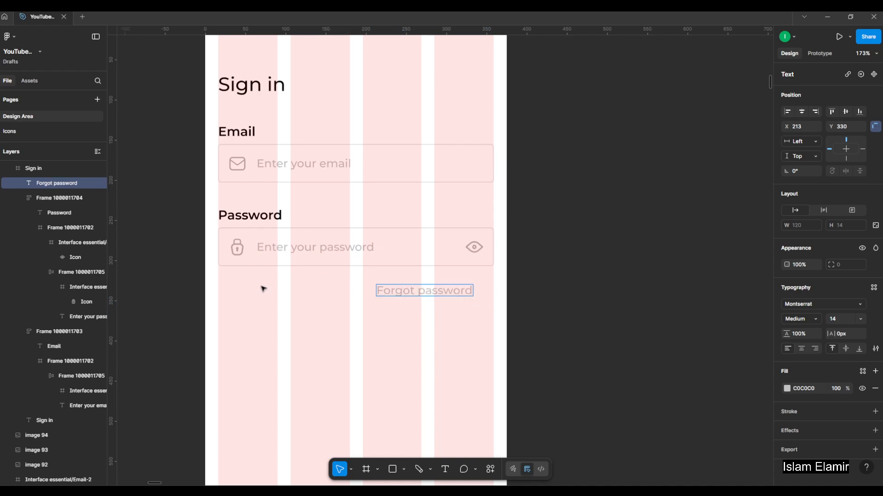
pyautogui.press('Escape')
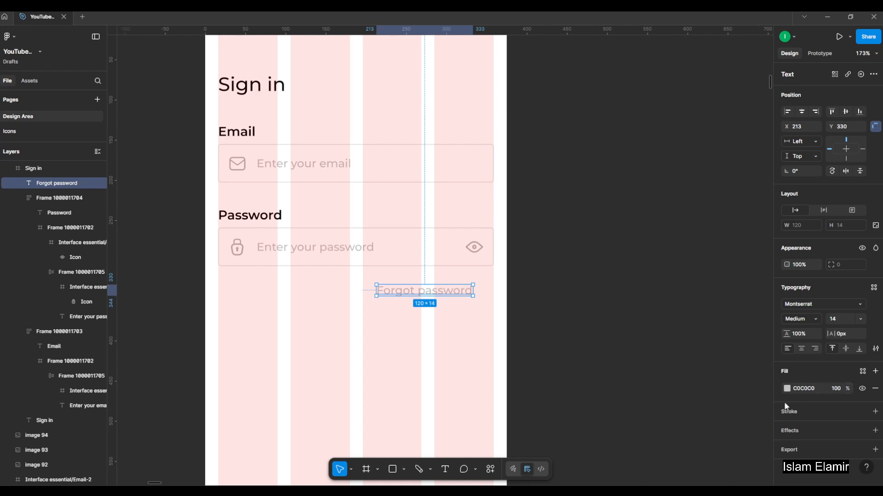
# Set the fill of the "Forgot password" text to black (000000).
pyautogui.click(788, 389)
pyautogui.moveTo(685, 339); pyautogui.dragTo(524, 393)
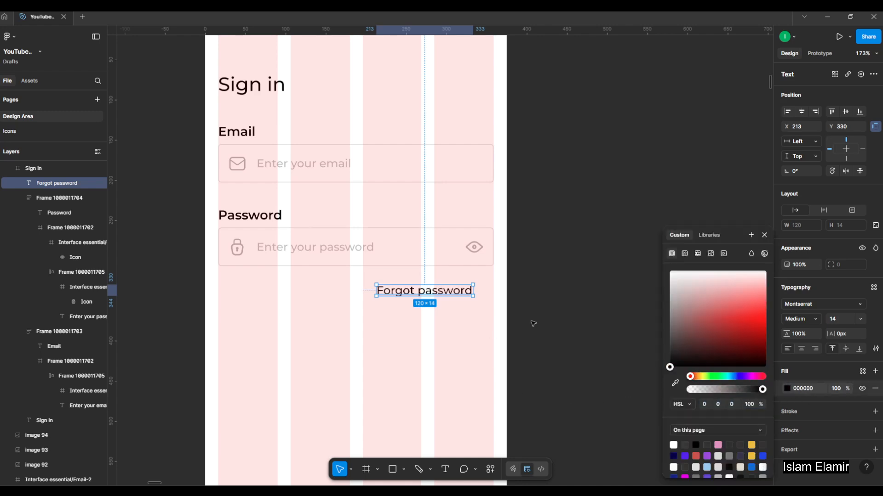
pyautogui.click(531, 322)
# Extend the text to "Forgot password ?" and set its font size to 12.
pyautogui.click(440, 292)
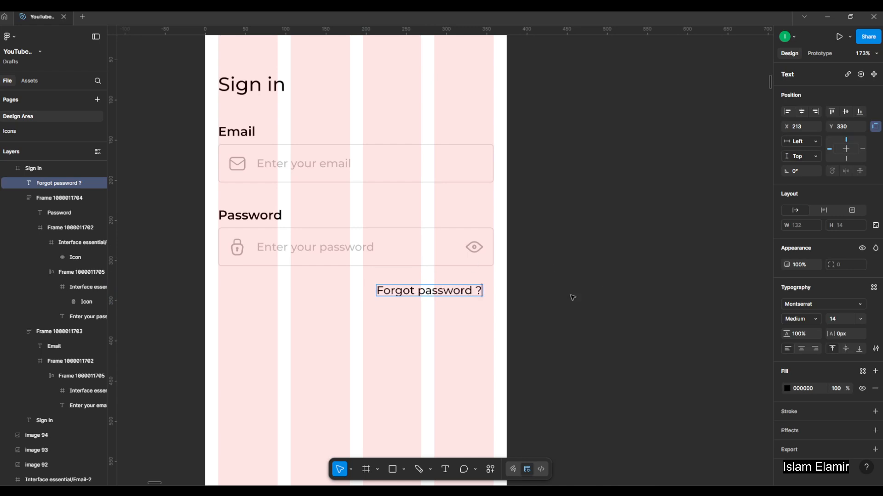
pyautogui.tripleClick(451, 290)
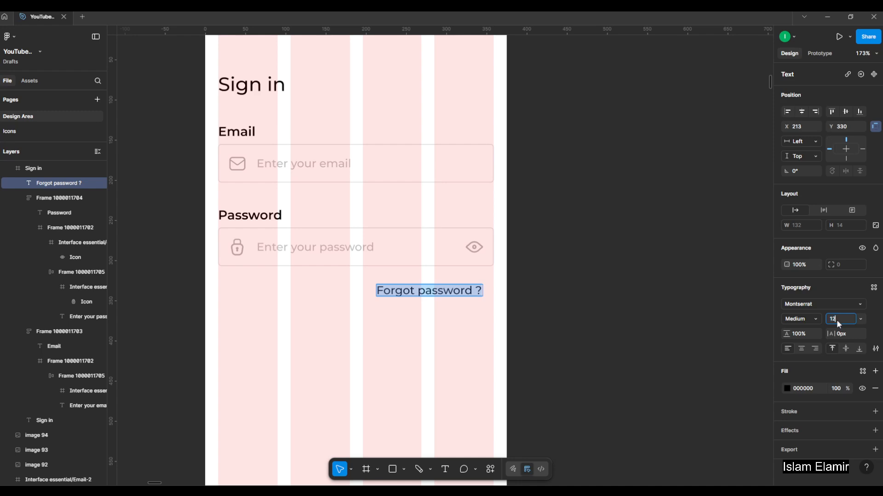
pyautogui.press('Return')
pyautogui.click(585, 279)
# Align the "Forgot password ?" text to the right edge of the last guide column, at about X 246, Y 329.
pyautogui.click(442, 290)
pyautogui.scroll(3, 459, 286)
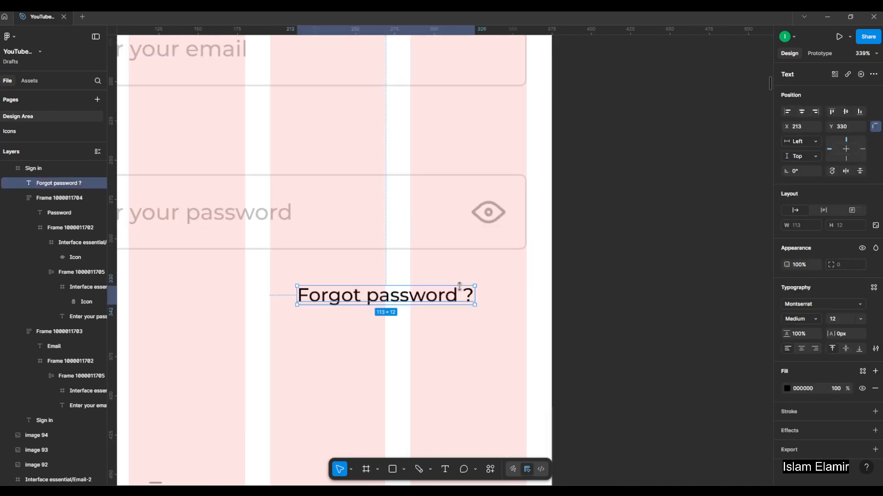
pyautogui.moveTo(433, 295); pyautogui.dragTo(485, 293)
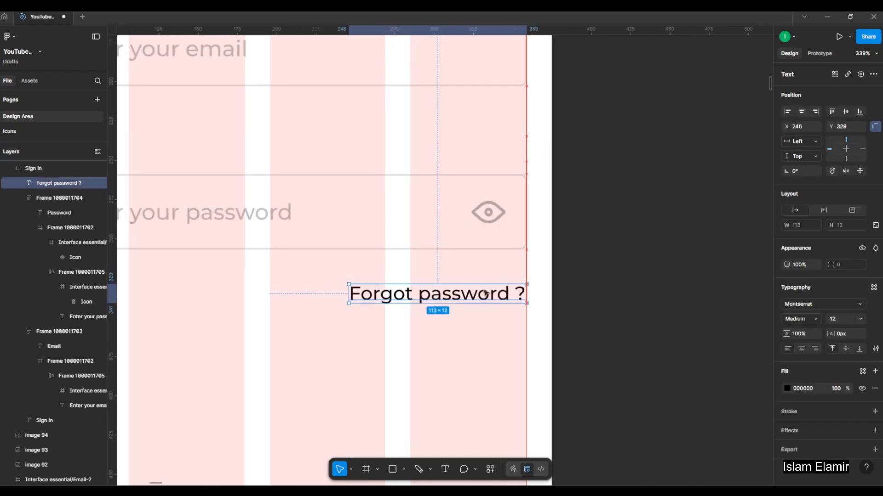
# Set the "Forgot password ?" text to right alignment and test it with trial text, undoing the trial entry.
pyautogui.click(815, 350)
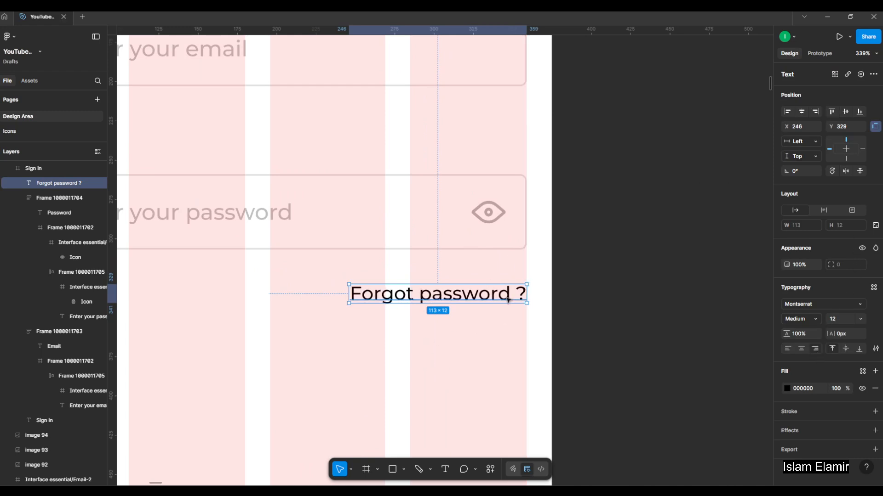
pyautogui.doubleClick(508, 298)
pyautogui.write('zxczczxczxc')
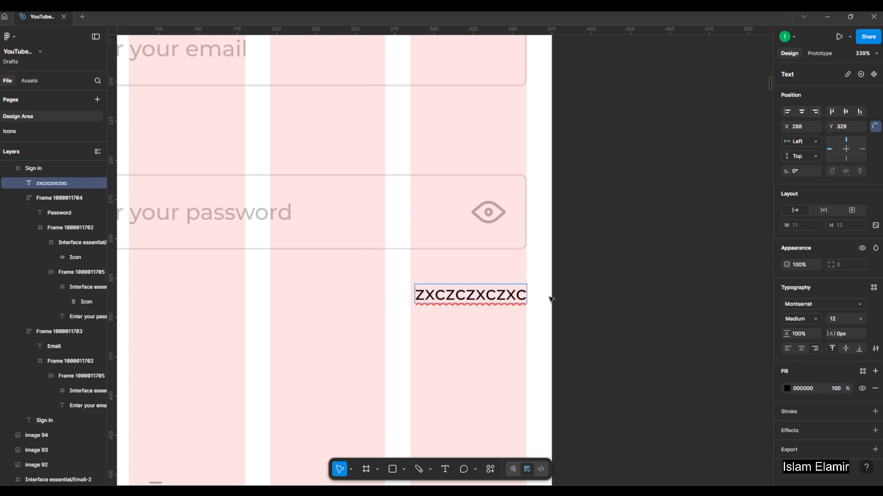
pyautogui.hotkey('ctrl', 'z')
pyautogui.press('Escape')
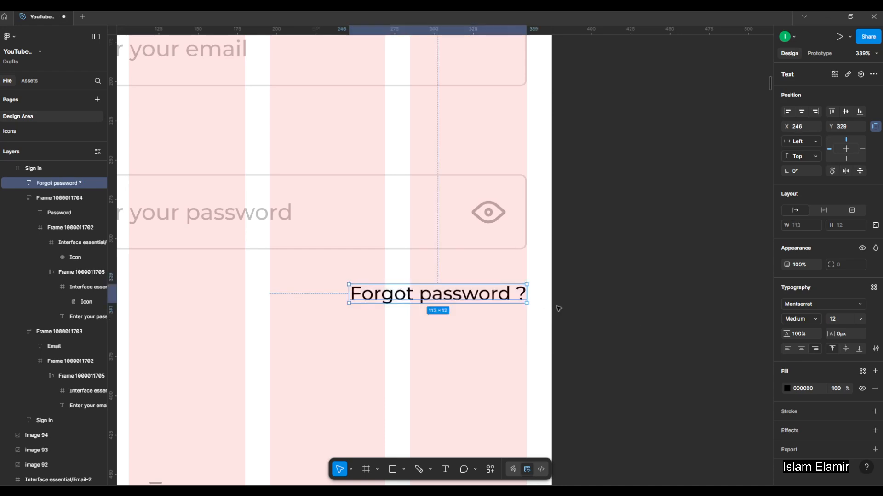
# Set the vertical spacing between the Password input frame and the "Forgot password ?" text to 8.
pyautogui.scroll(-5, 556, 301)
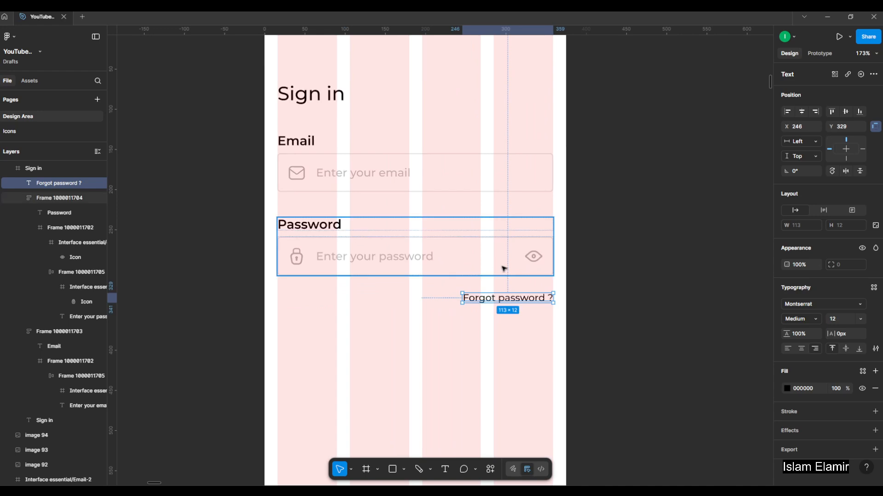
pyautogui.click(505, 269)
pyautogui.keyDown('shift'); pyautogui.click(514, 300); pyautogui.keyUp('shift')
pyautogui.scroll(3, 510, 292)
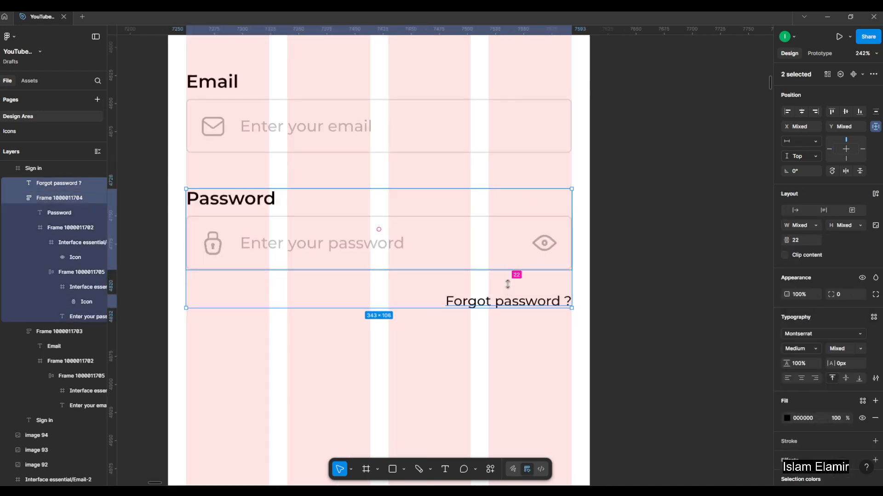
pyautogui.moveTo(507, 284); pyautogui.dragTo(514, 279)
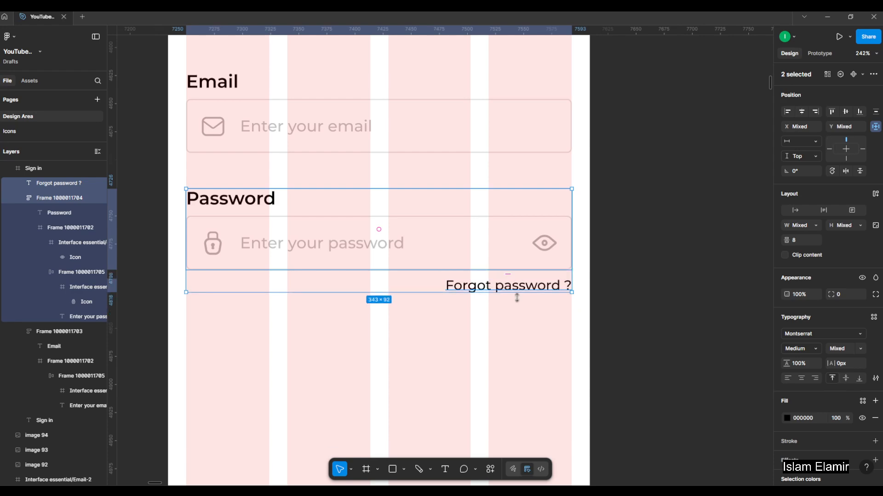
pyautogui.click(351, 244)
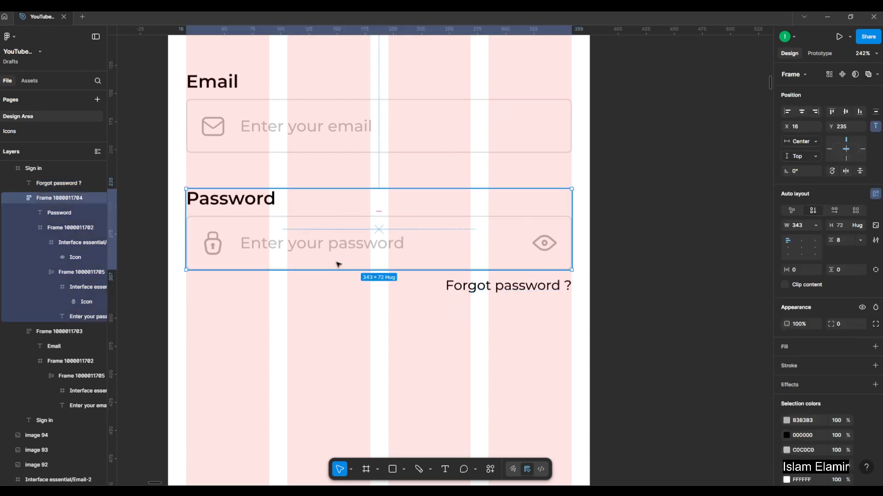
pyautogui.moveTo(338, 265); pyautogui.dragTo(337, 261)
pyautogui.hotkey('ctrl', 'z')
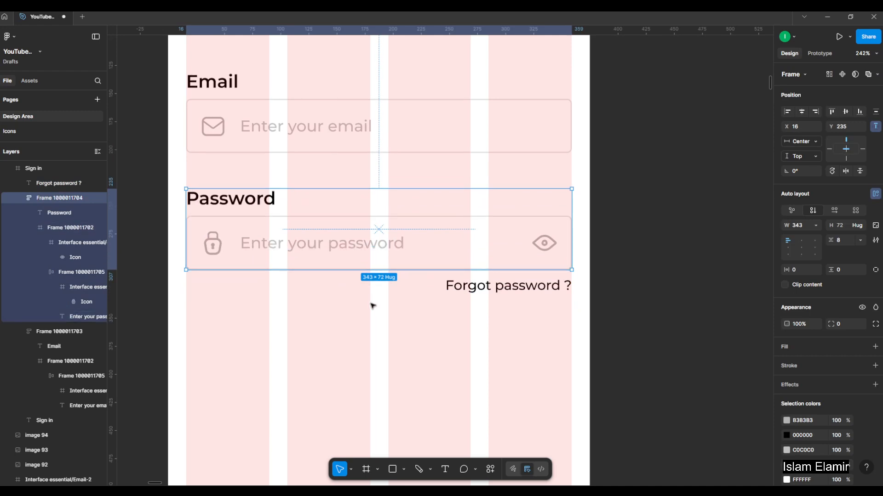
# Wrap the Password input frame and the "Forgot password ?" text together in an auto layout frame.
pyautogui.click(366, 309)
pyautogui.click(375, 254)
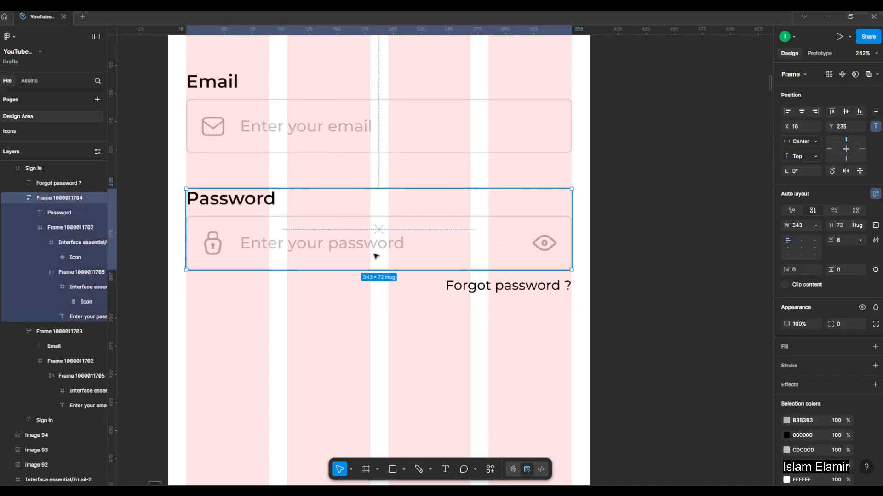
pyautogui.keyDown('shift'); pyautogui.click(478, 289); pyautogui.keyUp('shift')
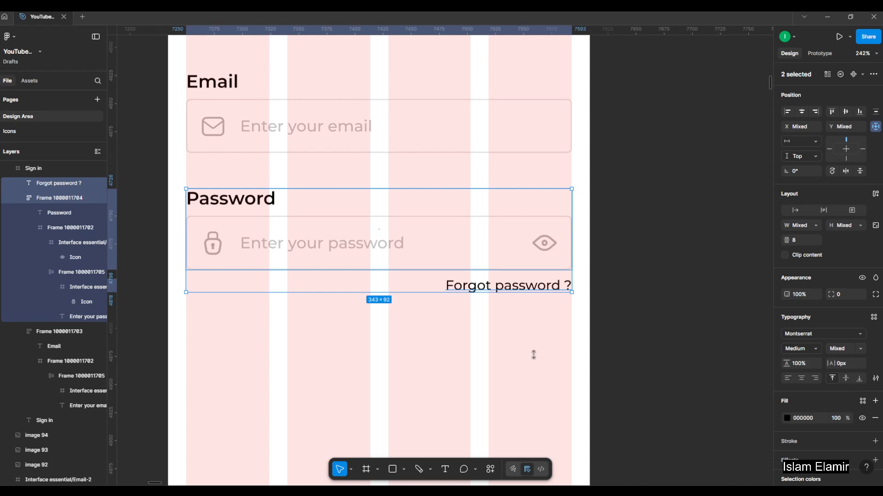
pyautogui.hotkey('shift', 'a')
pyautogui.click(620, 344)
# Try a gap of 16 between the Password input and the "Forgot password ?" text in their auto layout frame.
pyautogui.click(480, 255)
pyautogui.moveTo(389, 277)
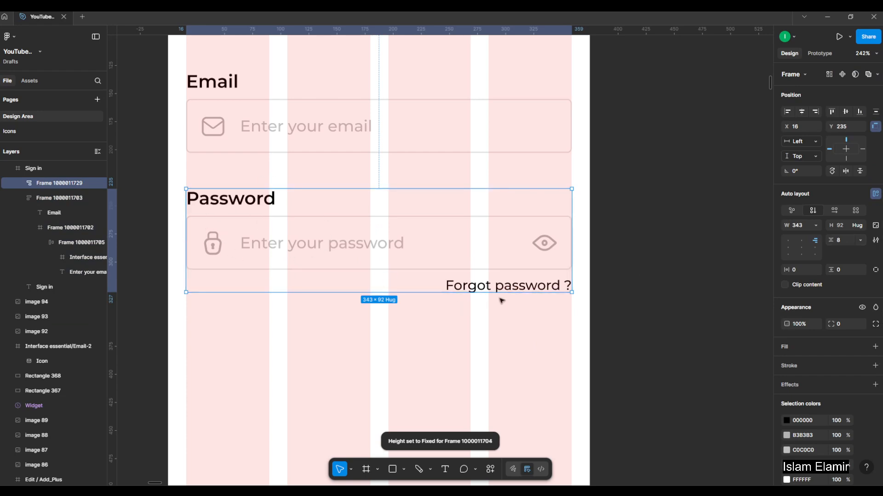
pyautogui.moveTo(381, 267)
pyautogui.mouseDown()
pyautogui.moveTo(377, 291)
pyautogui.moveTo(387, 266)
pyautogui.moveTo(387, 278)
pyautogui.mouseUp()
pyautogui.doubleClick(328, 243)
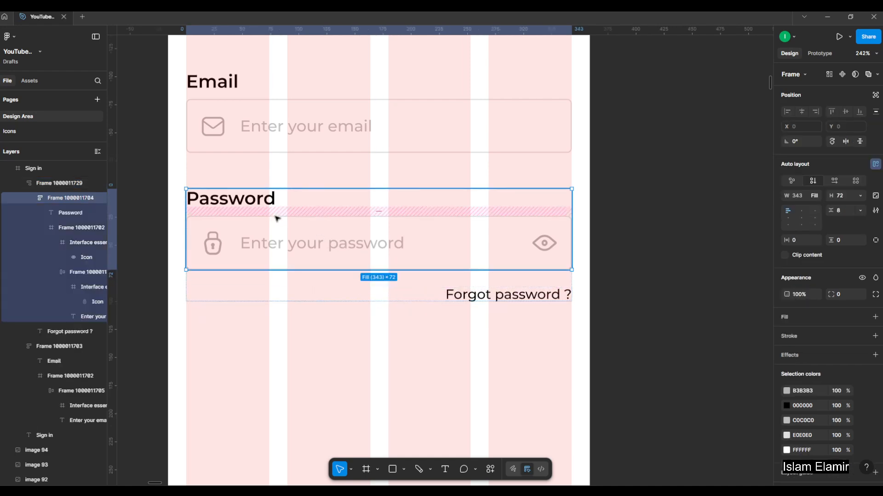
pyautogui.moveTo(382, 214)
pyautogui.mouseDown()
pyautogui.moveTo(377, 224)
pyautogui.moveTo(387, 233)
pyautogui.moveTo(386, 222)
pyautogui.mouseUp()
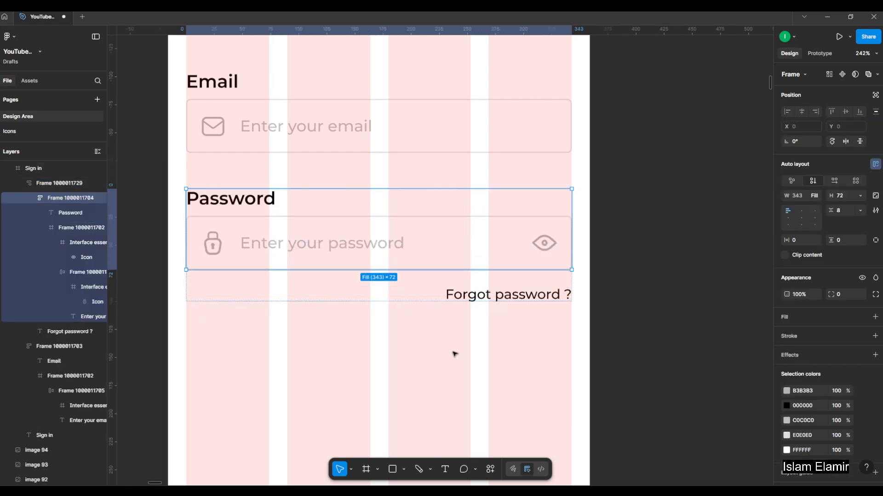
# Reduce the gap above "Forgot password ?" in the password auto layout frame to 8.
pyautogui.click(466, 331)
pyautogui.click(471, 292)
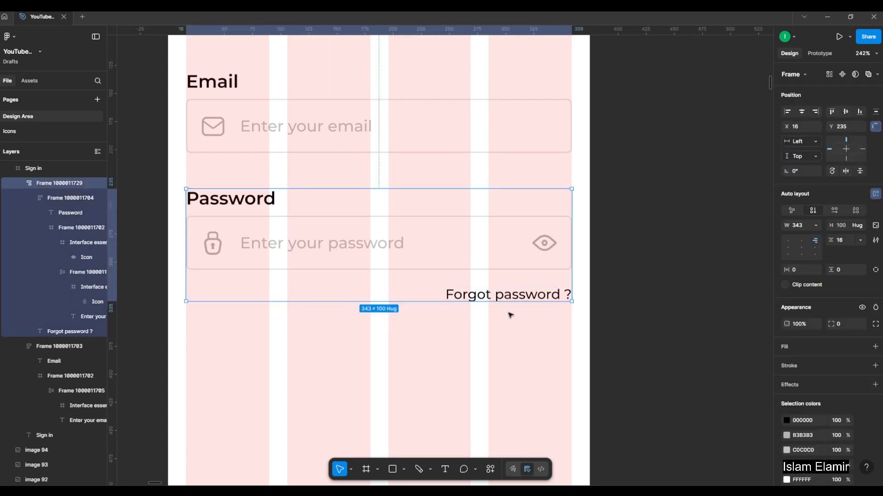
pyautogui.moveTo(380, 280); pyautogui.dragTo(385, 277)
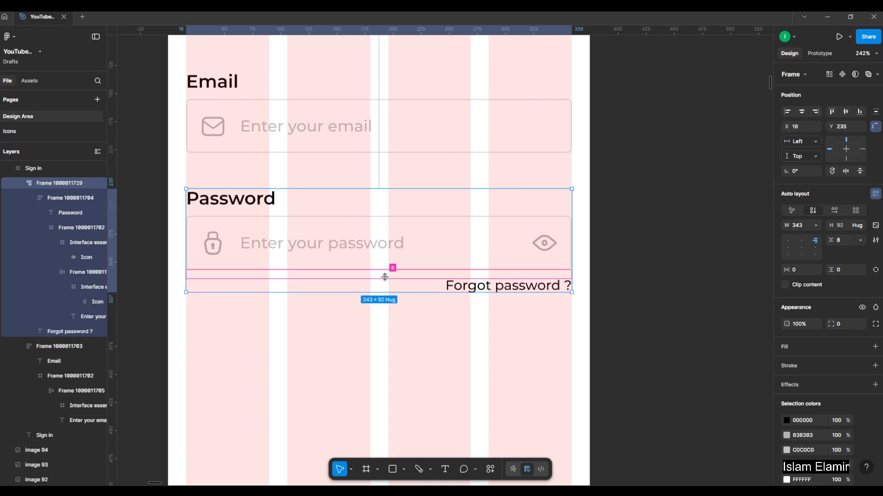
pyautogui.click(524, 329)
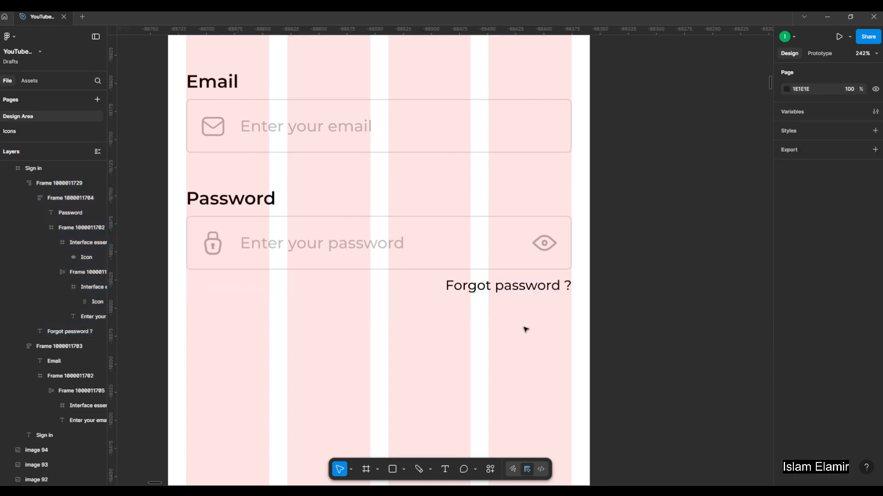
# Set the gap between the Password input and the "Forgot password ?" text to 12.
pyautogui.click(543, 289)
pyautogui.click(528, 257)
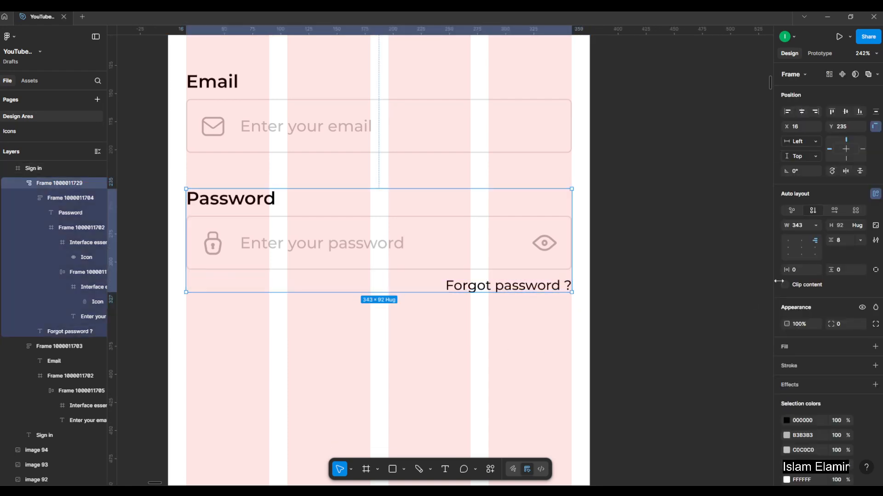
pyautogui.press('Return')
pyautogui.click(654, 266)
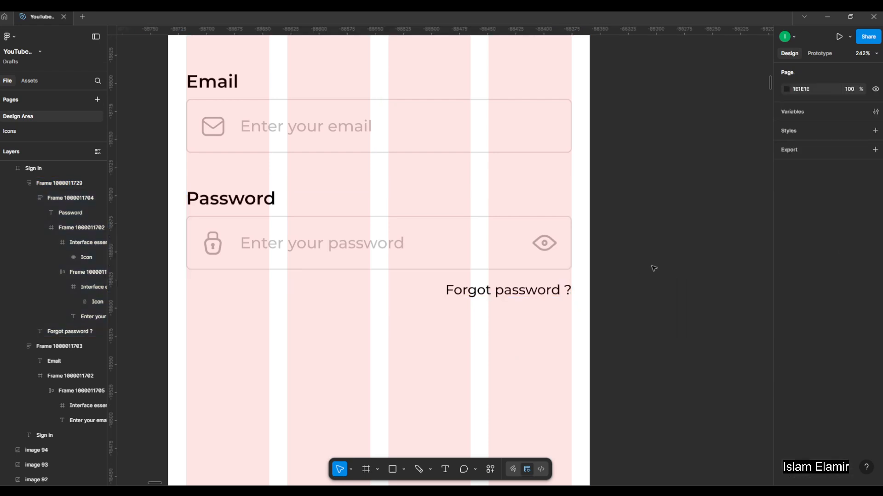
# Hide the layout guides and review the Email and Password inputs on the Sign in screen without them.
pyautogui.scroll(-2, 652, 267)
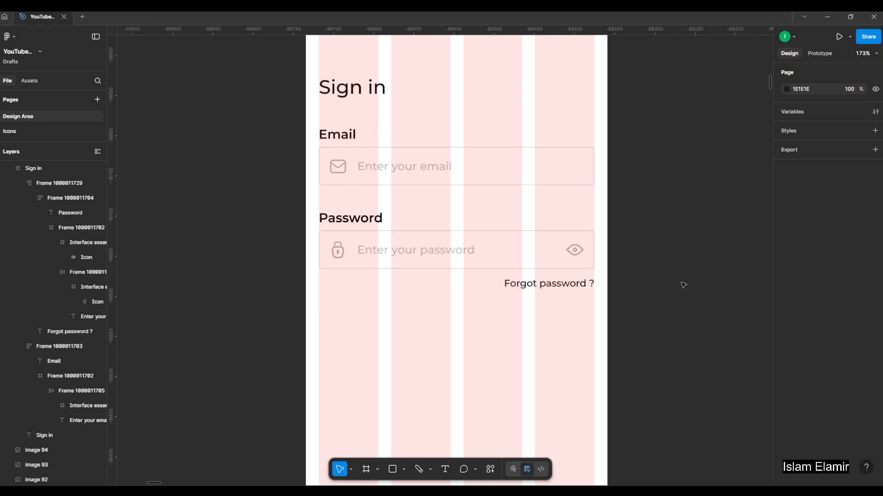
pyautogui.hotkey('ctrl', 'shift', '4')
pyautogui.moveTo(695, 274); pyautogui.dragTo(628, 285)
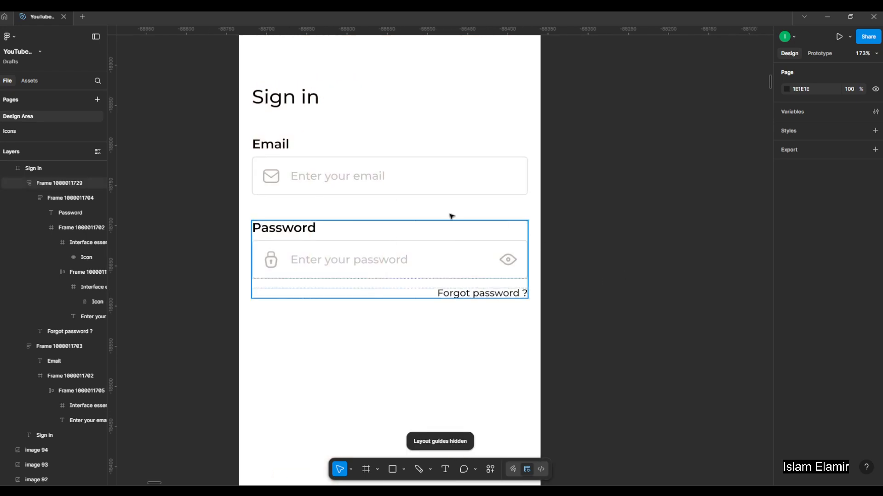
pyautogui.click(329, 178)
pyautogui.click(337, 262)
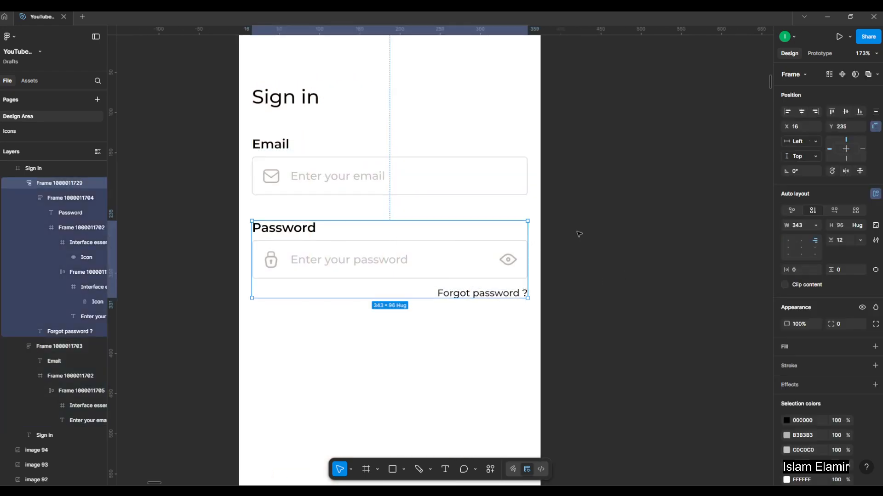
pyautogui.click(230, 215)
# Move the Sign up reference image beside the Sign in frame, at about X 7681, Y 4610.
pyautogui.scroll(-3, 235, 214)
pyautogui.scroll(3, 649, 266)
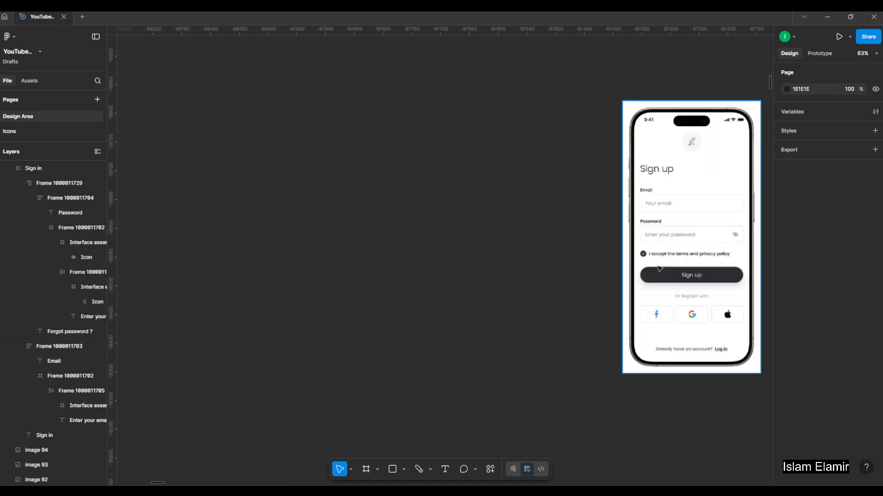
pyautogui.scroll(-4, 678, 264)
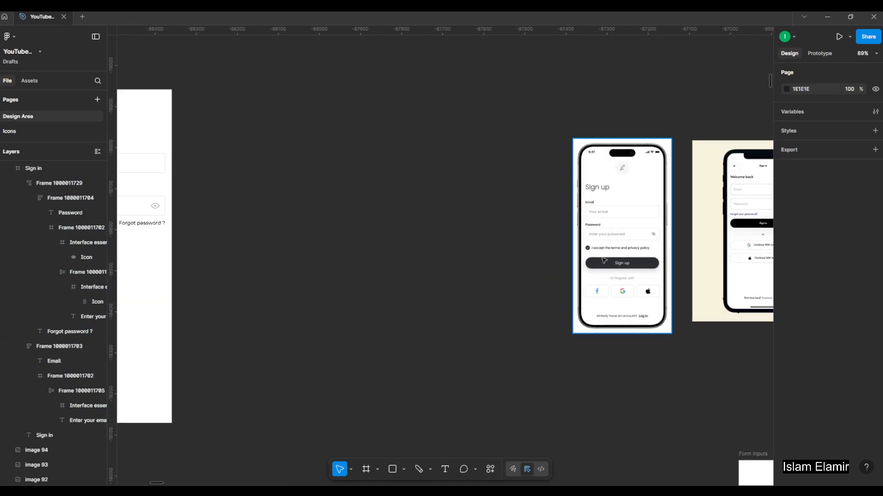
pyautogui.moveTo(617, 258); pyautogui.dragTo(247, 258)
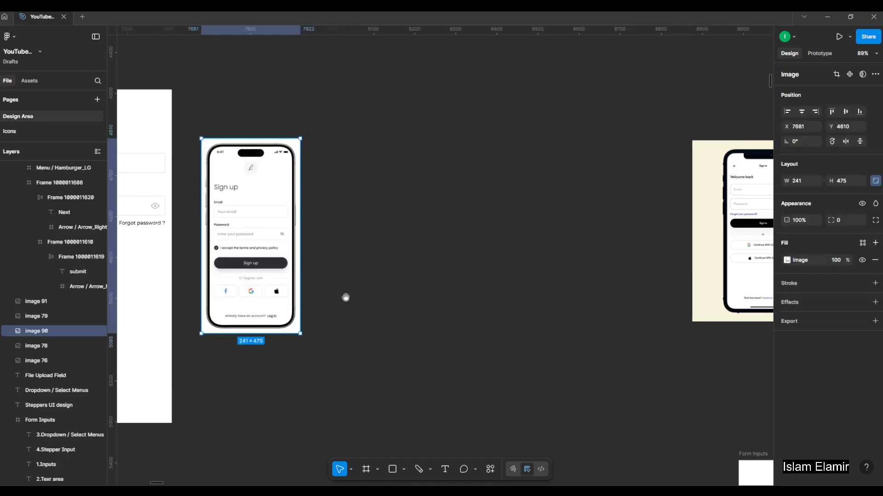
# Copy the empty grey-outlined 24 × 24 checkbox from the "9.Checkboxes" section of the Interactive Elements board.
pyautogui.hscroll(-3, 309, 264)
pyautogui.scroll(-3, 419, 258)
pyautogui.hscroll(-5, 501, 282)
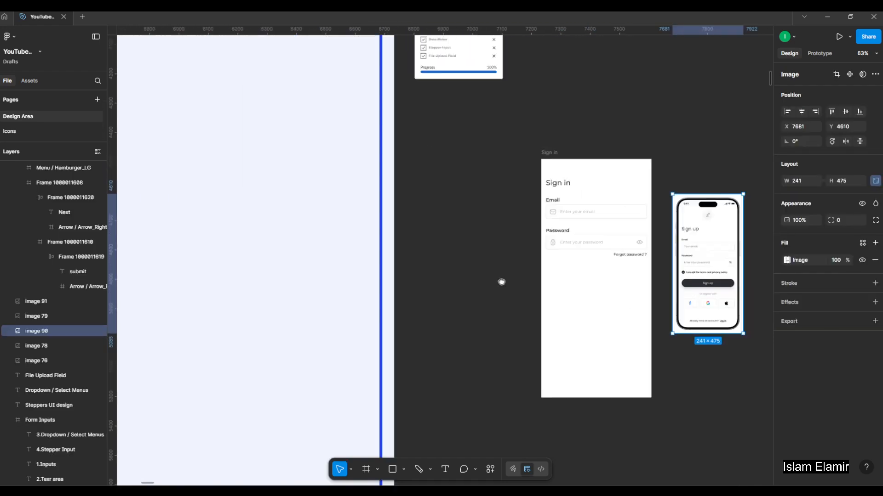
pyautogui.scroll(-3, 437, 231)
pyautogui.hscroll(-3, 419, 257)
pyautogui.scroll(-3, 354, 222)
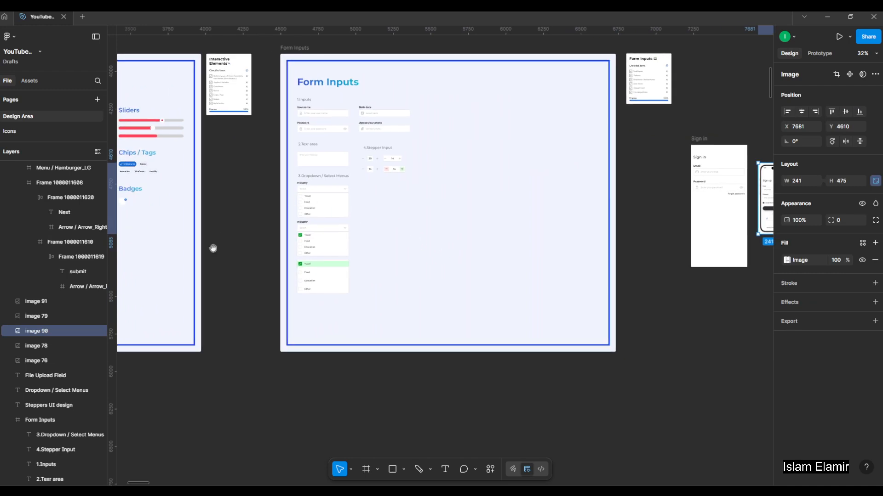
pyautogui.hscroll(-8, 404, 258)
pyautogui.scroll(10, 350, 285)
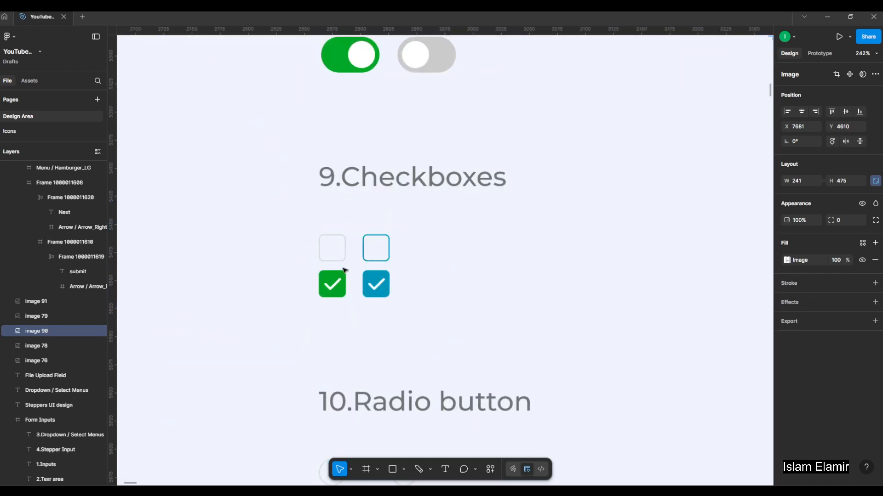
pyautogui.keyDown('ctrl'); pyautogui.click(338, 258); pyautogui.keyUp('ctrl')
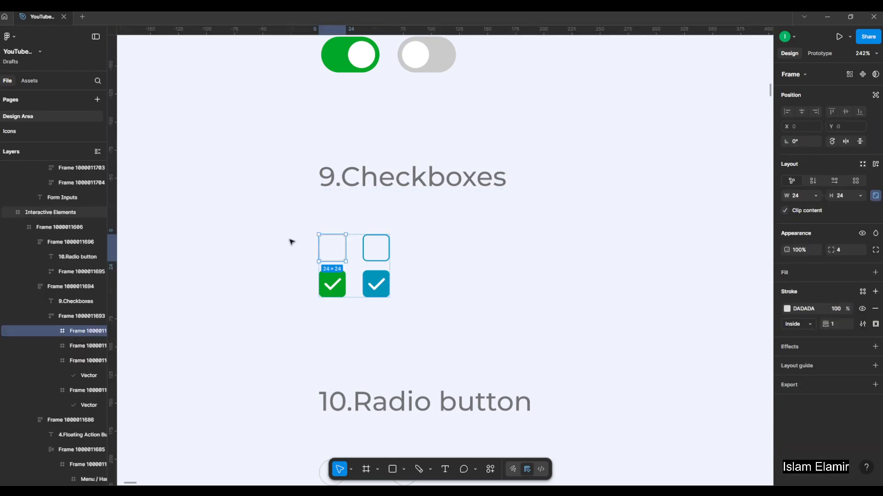
pyautogui.scroll(-7, 271, 237)
pyautogui.scroll(1, 270, 237)
pyautogui.click(532, 335)
# Paste the checkbox into the Sign in frame below the Password input at X 16, Y 352, and show the layout guides.
pyautogui.moveTo(674, 231); pyautogui.dragTo(272, 293)
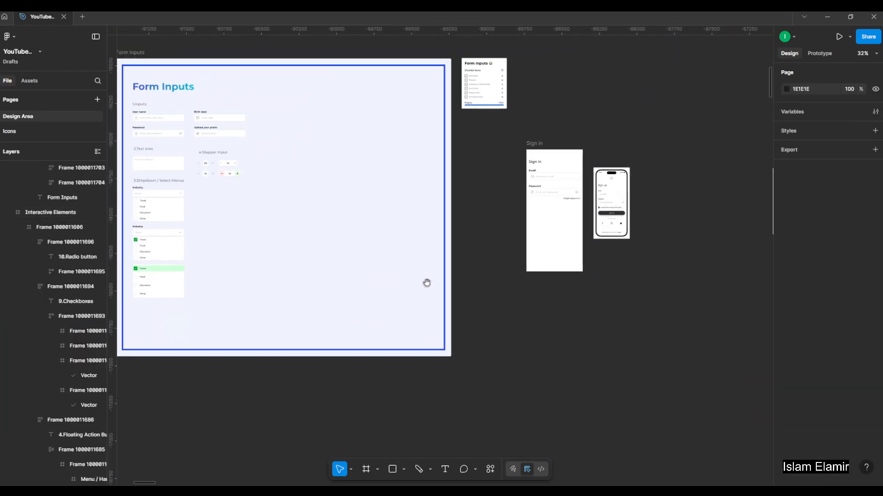
pyautogui.moveTo(427, 283); pyautogui.dragTo(363, 297)
pyautogui.scroll(7, 529, 193)
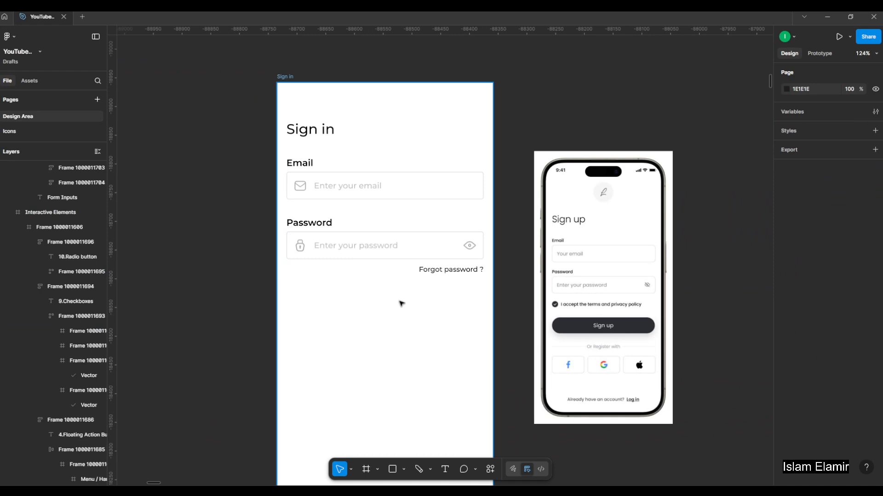
pyautogui.hotkey('ctrl', 'v')
pyautogui.moveTo(440, 255); pyautogui.dragTo(300, 279)
pyautogui.hotkey('ctrl', 'shift', '4')
# Set the checkbox's width and height to 20.
pyautogui.scroll(5, 299, 301)
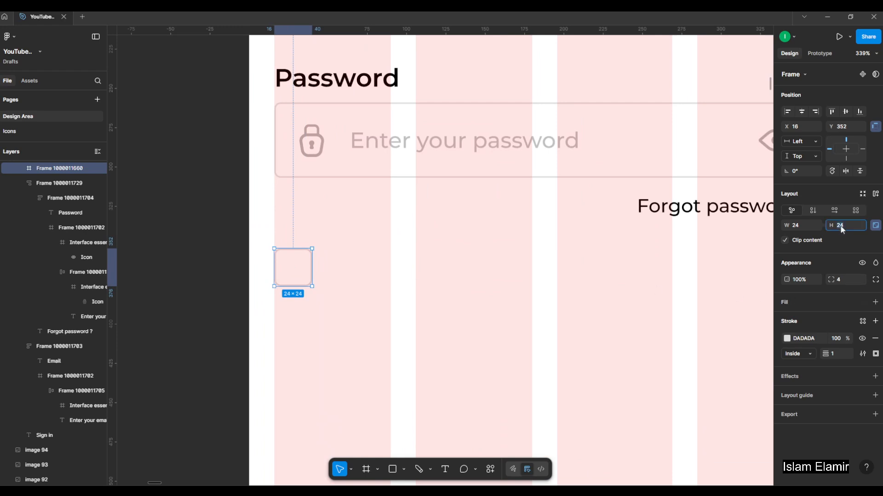
pyautogui.press('Return')
pyautogui.scroll(-3, 320, 271)
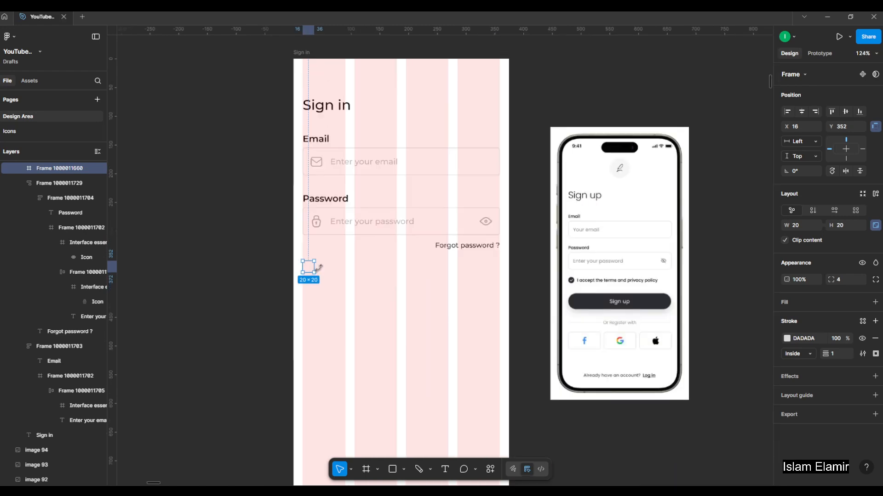
# Duplicate the "Forgot password ?" text out of its auto layout frame to below the checkbox, at about X -81, Y 393.
pyautogui.scroll(1, 322, 272)
pyautogui.scroll(1, 339, 346)
pyautogui.moveTo(409, 332); pyautogui.dragTo(311, 298)
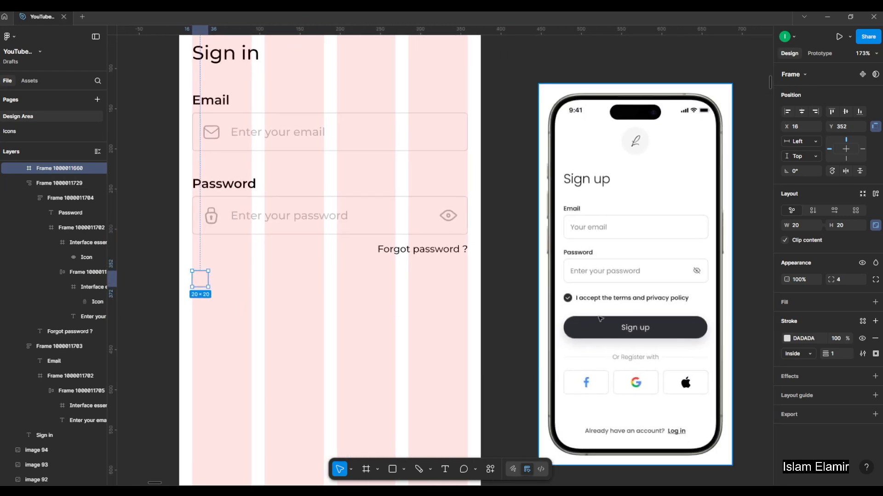
pyautogui.scroll(1, 594, 317)
pyautogui.scroll(-2, 581, 303)
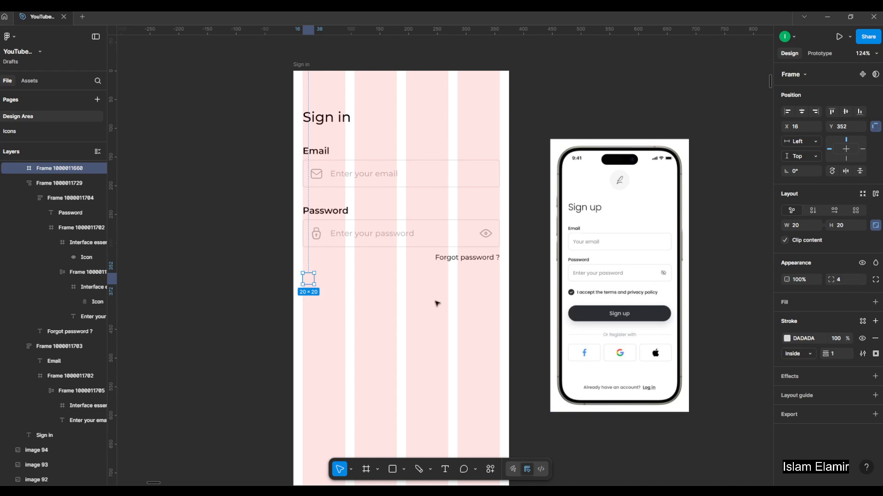
pyautogui.click(471, 260)
pyautogui.moveTo(489, 259); pyautogui.dragTo(433, 306)
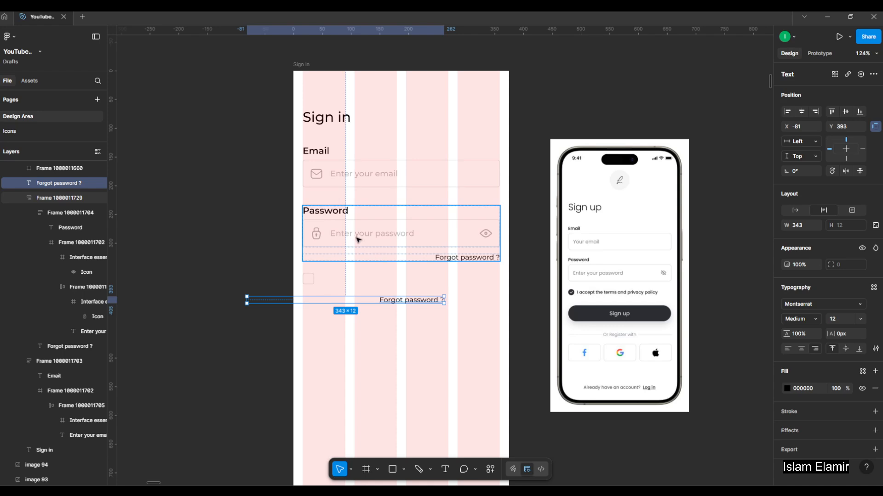
# Replace the duplicated "Forgot password ?" with a copy of the password placeholder text beside the checkbox, reading "I accept the terms and privacy policy".
pyautogui.press('Delete')
pyautogui.moveTo(361, 233); pyautogui.dragTo(348, 284)
pyautogui.hscroll(2, 357, 287)
pyautogui.scroll(1, 358, 287)
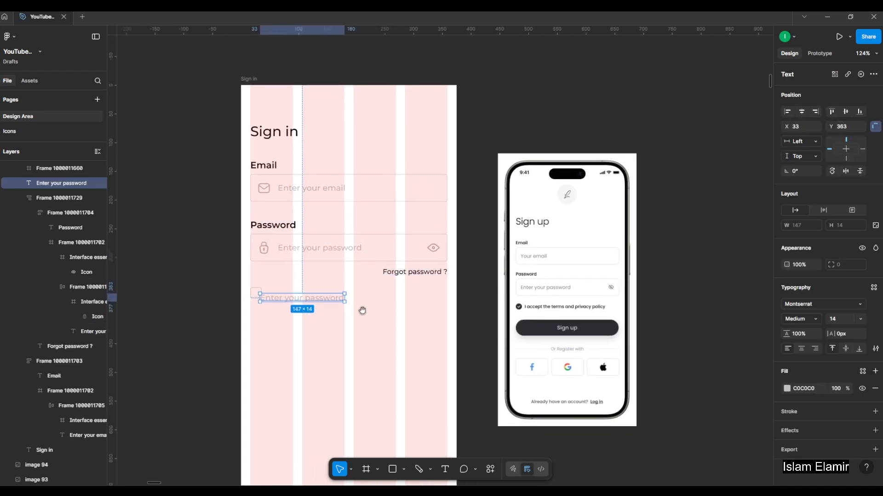
pyautogui.click(312, 340)
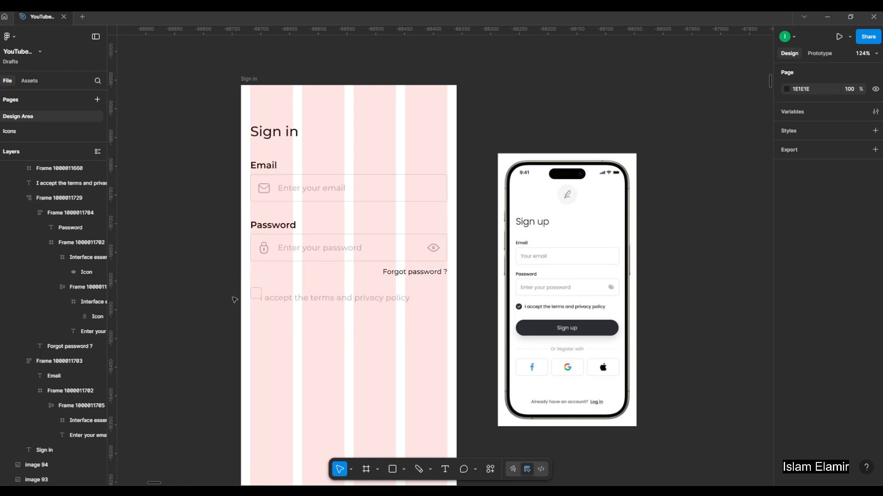
# Place the terms label beside the checkbox at X 45, Y 355 and change its fill to black (000000).
pyautogui.scroll(2, 262, 300)
pyautogui.scroll(-2, 258, 312)
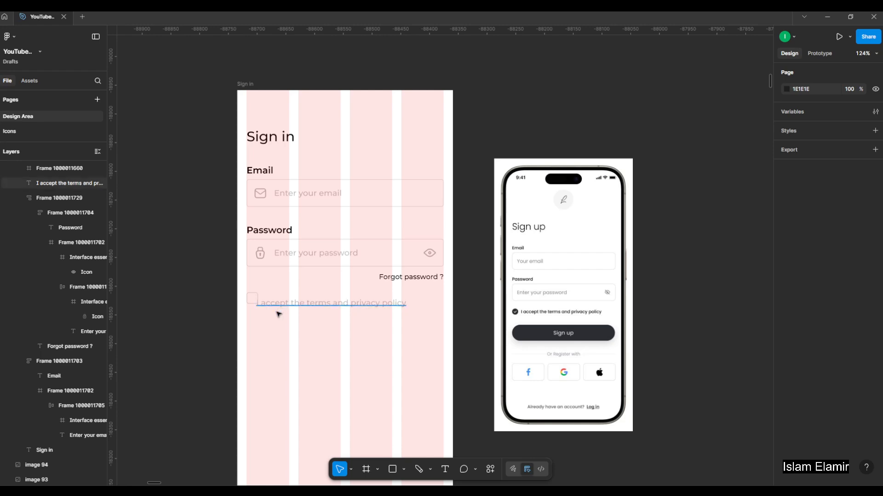
pyautogui.scroll(2, 278, 310)
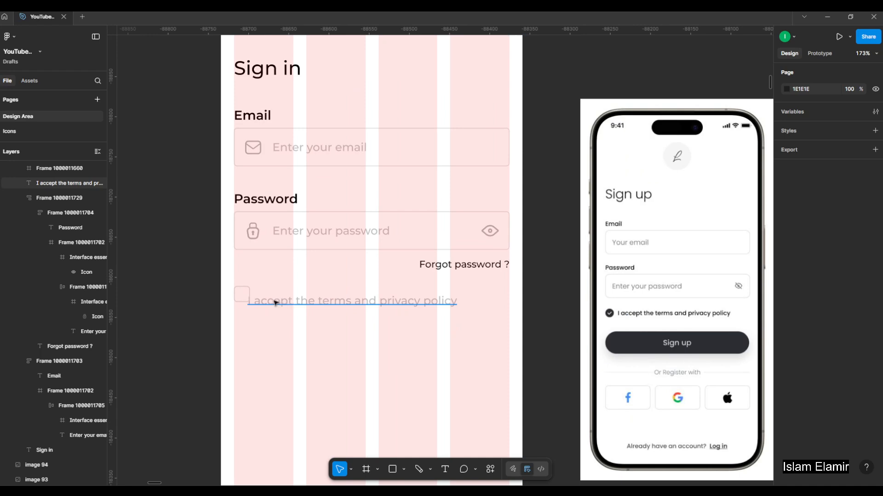
pyautogui.click(276, 304)
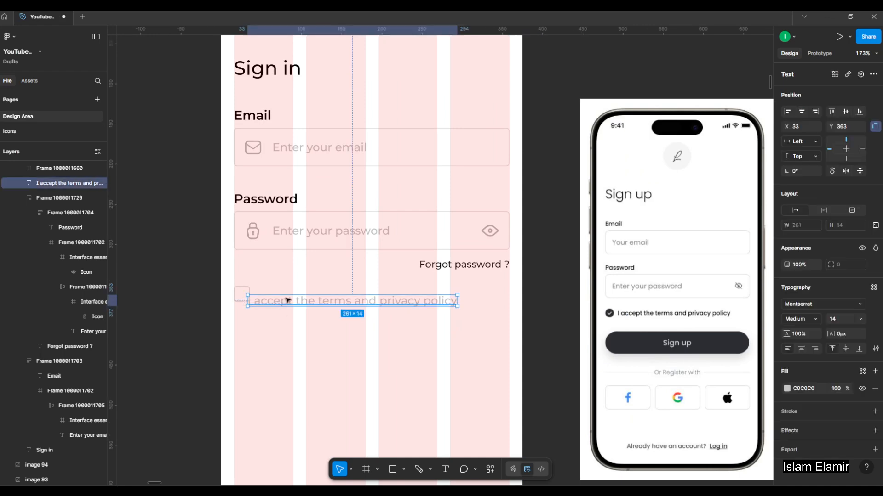
pyautogui.moveTo(288, 300); pyautogui.dragTo(297, 294)
pyautogui.click(786, 389)
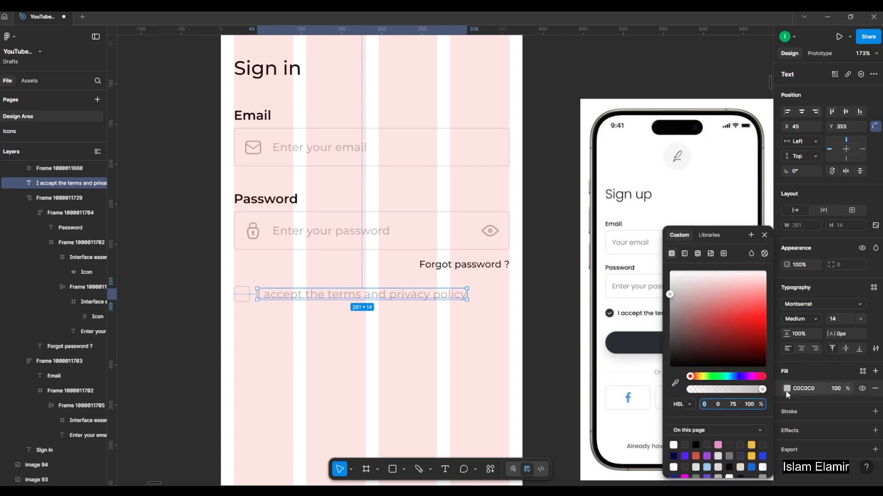
pyautogui.click(684, 321)
pyautogui.click(353, 333)
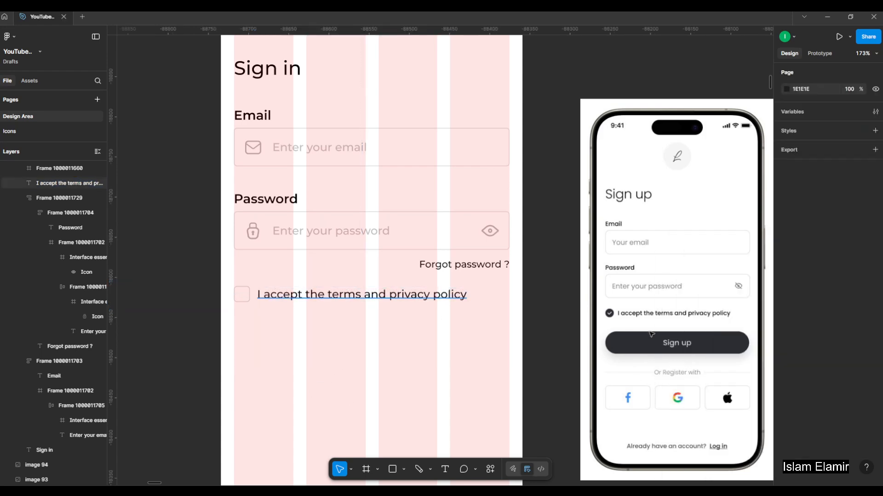
# Set the terms label's font size to 12 and its weight to SemiBold.
pyautogui.click(276, 296)
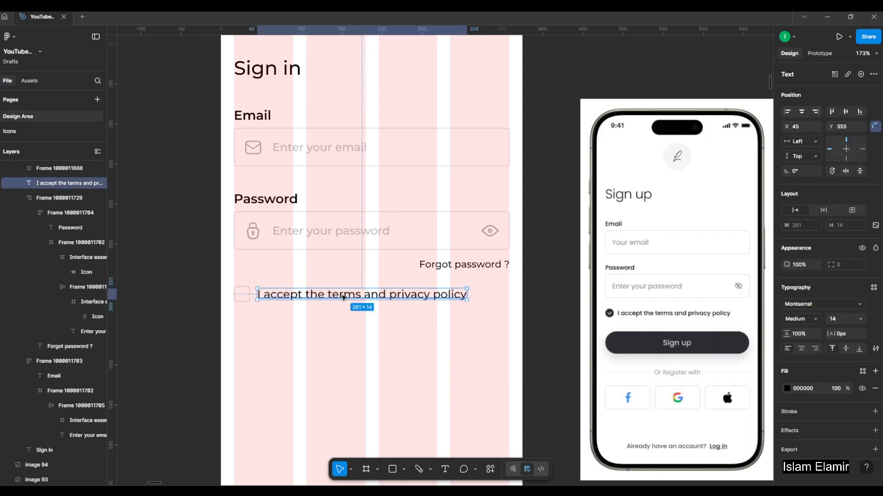
pyautogui.press('Return')
pyautogui.click(820, 319)
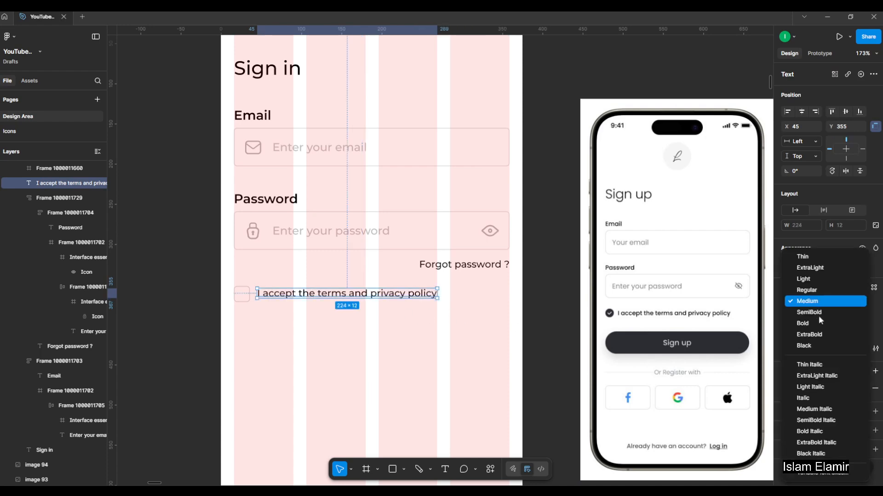
pyautogui.click(819, 313)
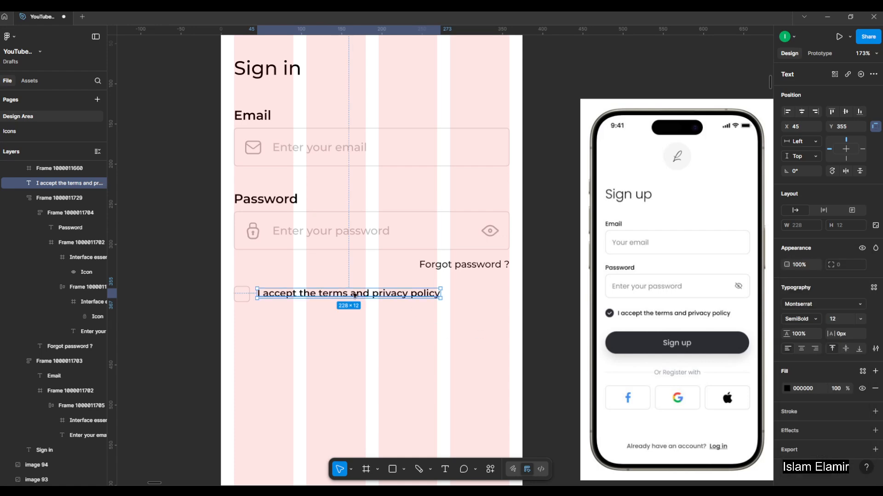
# Combine the checkbox and the terms label into a horizontal auto layout with a gap of 16.
pyautogui.scroll(3, 252, 294)
pyautogui.click(243, 292)
pyautogui.keyDown('shift'); pyautogui.click(320, 296); pyautogui.keyUp('shift')
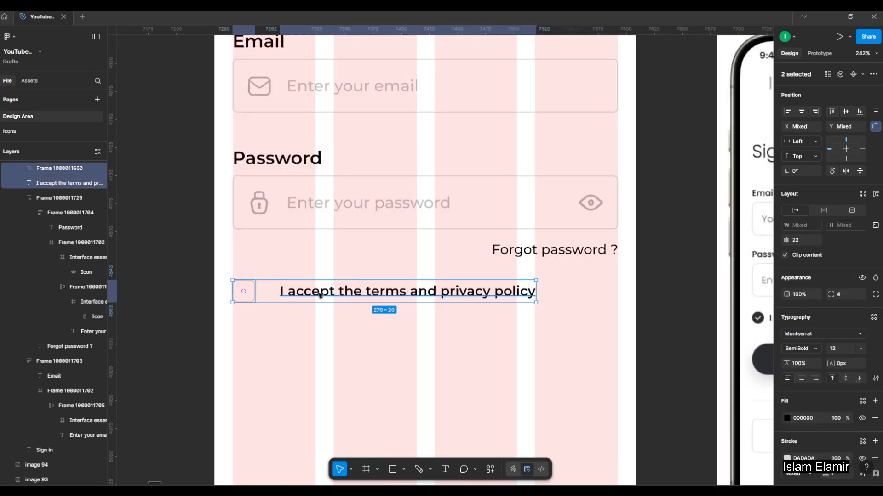
pyautogui.hotkey('shift', 'a')
pyautogui.moveTo(266, 291); pyautogui.dragTo(260, 295)
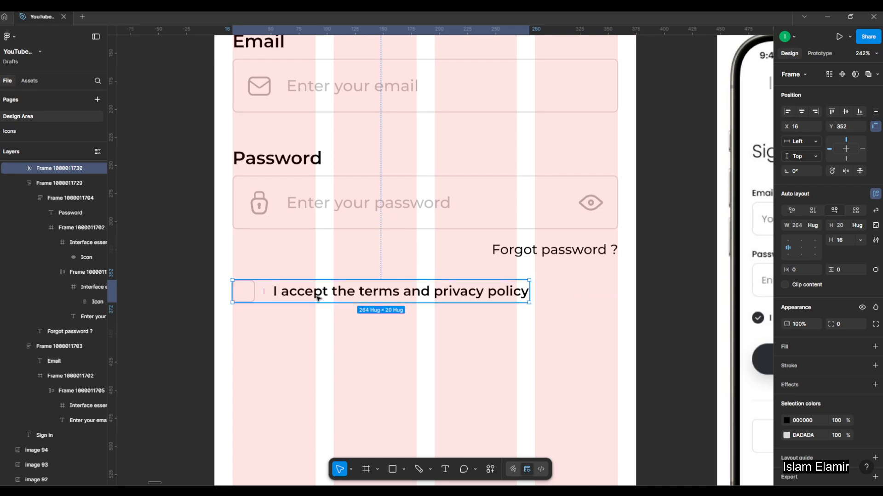
# Copy the green checked 24 × 24 checkbox from the "9.Checkboxes" section of the Interactive Elements board.
pyautogui.scroll(-5, 303, 300)
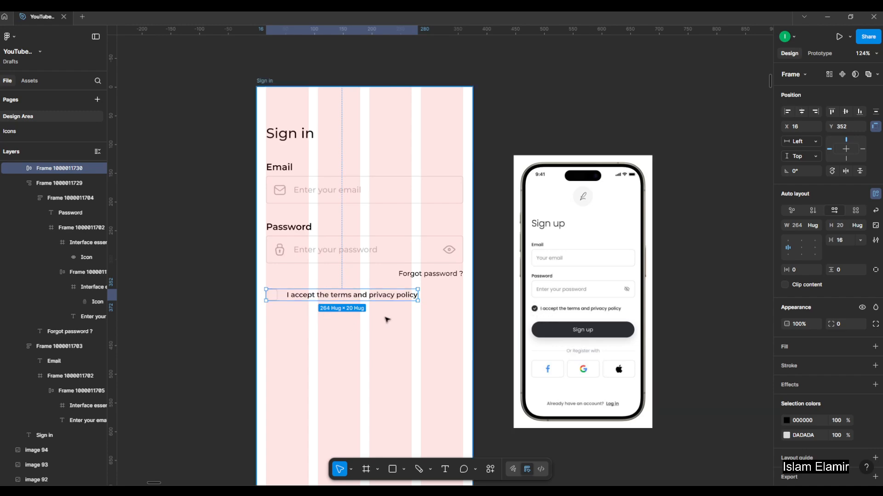
pyautogui.scroll(-10, 388, 319)
pyautogui.scroll(10, 235, 322)
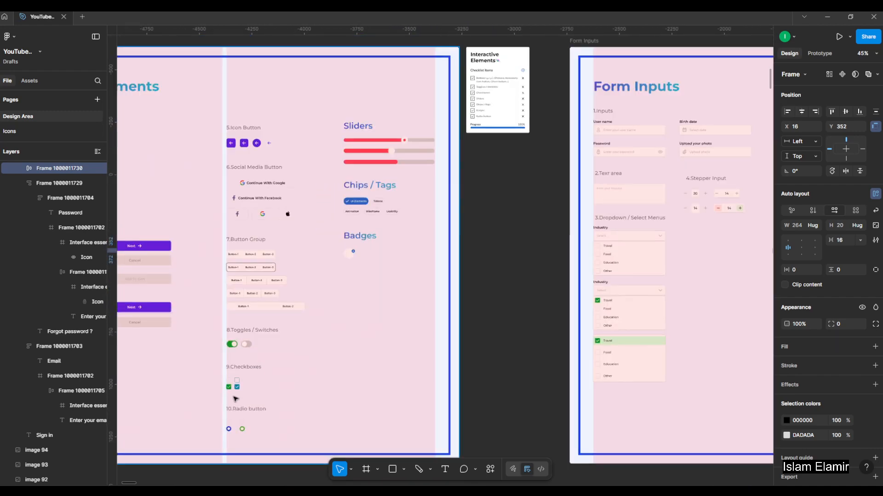
pyautogui.click(225, 362)
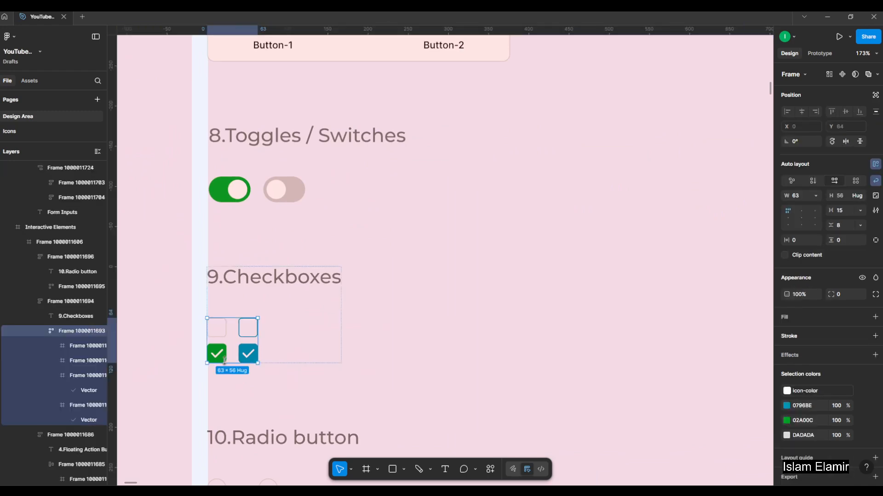
pyautogui.click(222, 359)
pyautogui.scroll(-5, 223, 359)
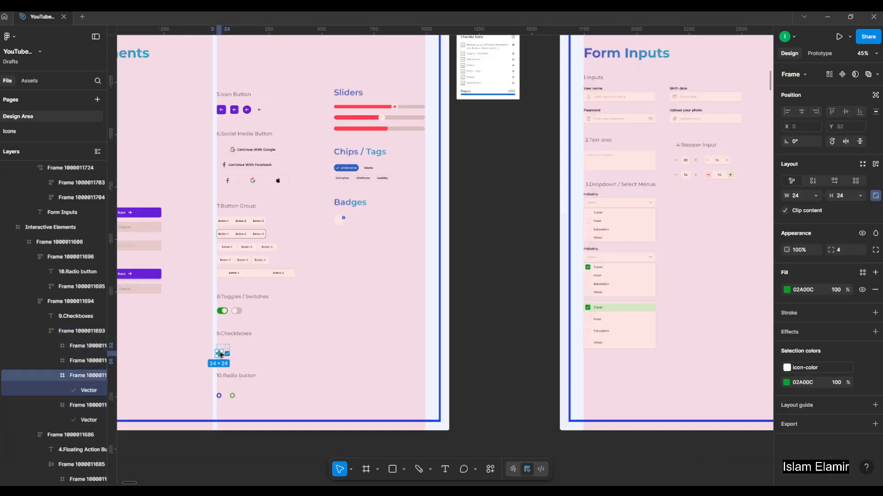
# Duplicate the terms checkbox row in the Sign in frame to X 16, Y 426.
pyautogui.click(525, 327)
pyautogui.hscroll(5, 520, 294)
pyautogui.scroll(-3, 380, 283)
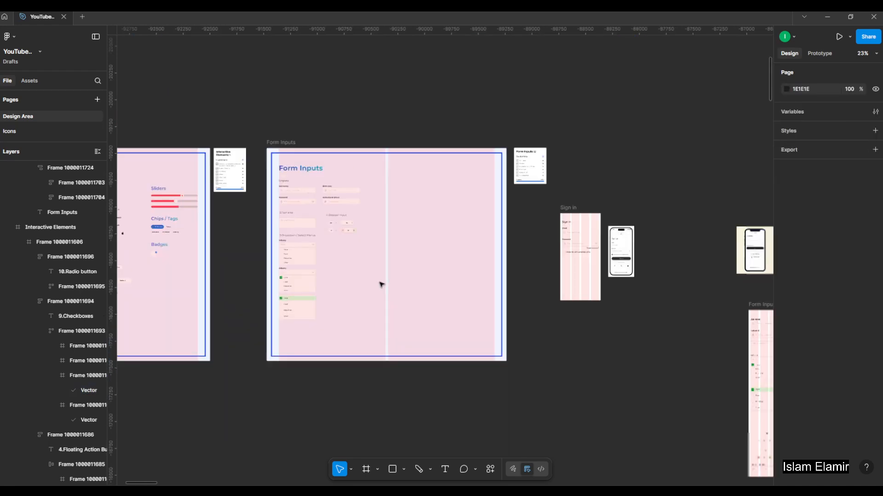
pyautogui.scroll(10, 441, 244)
pyautogui.click(380, 227)
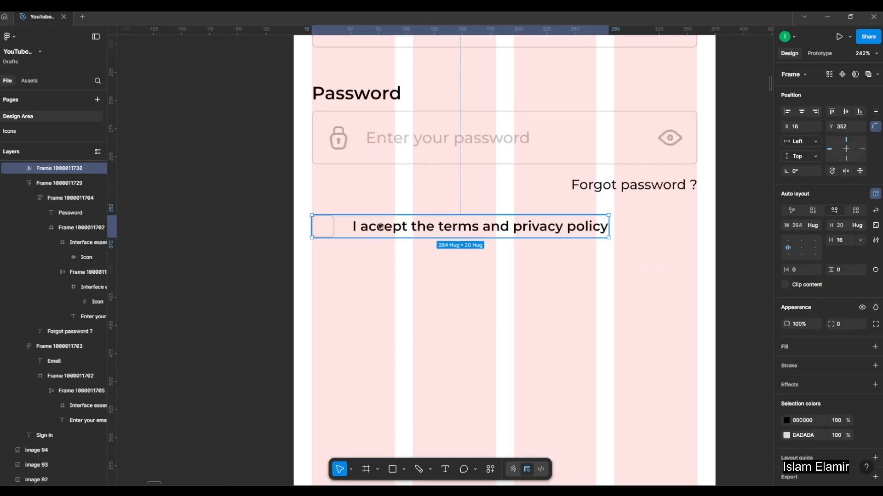
pyautogui.moveTo(381, 226); pyautogui.dragTo(368, 309)
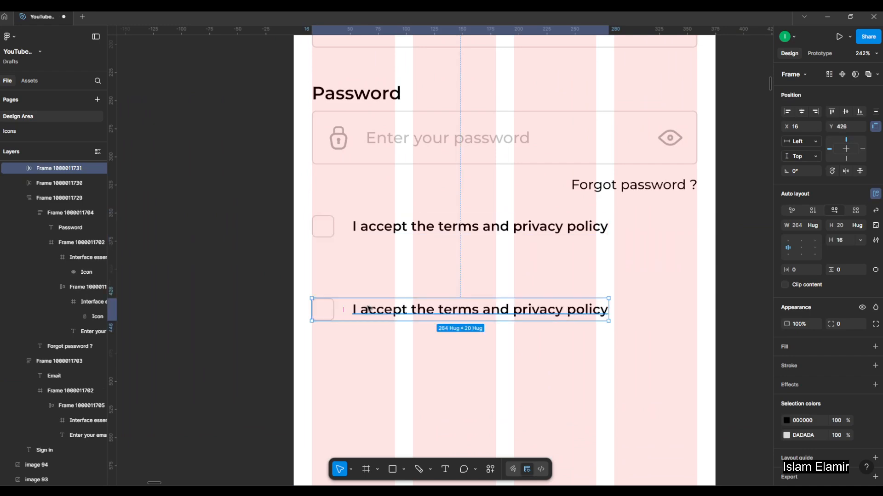
# Put the copied green checkbox at the start of the duplicated row, sized 20 × 20, in place of the empty checkbox.
pyautogui.hotkey('ctrl', 'v')
pyautogui.press('Left')
pyautogui.press('Left')
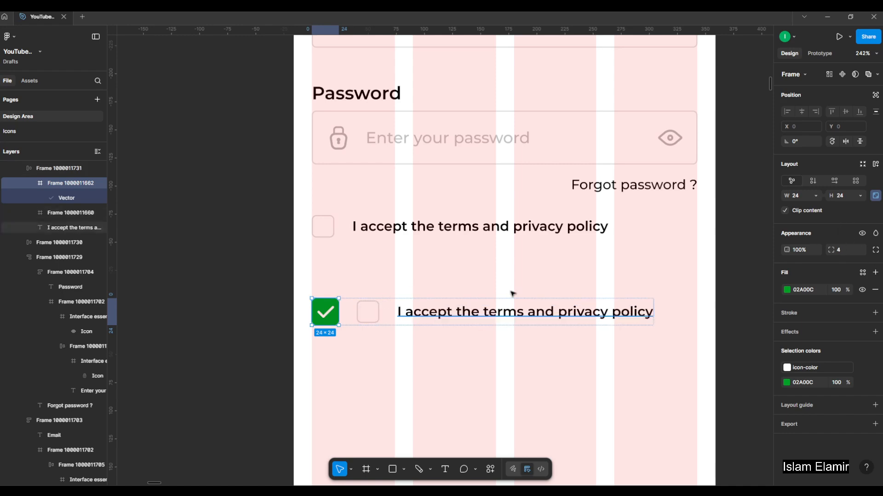
pyautogui.press('Return')
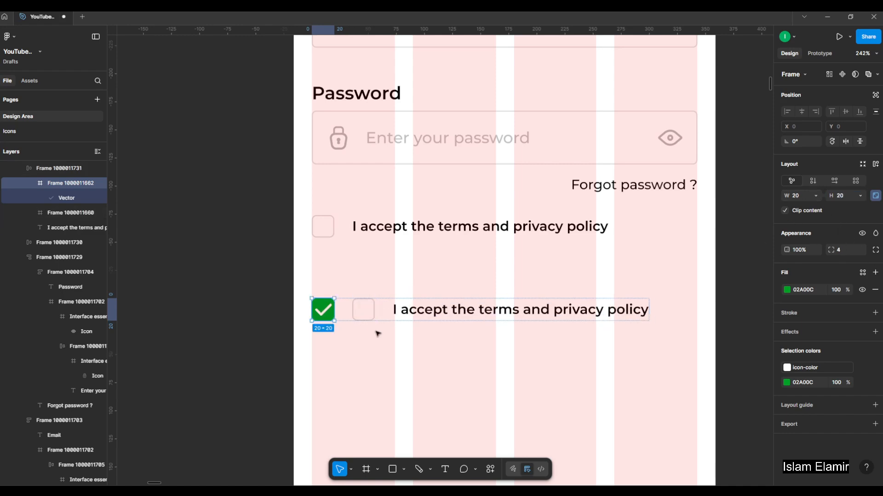
pyautogui.click(370, 313)
pyautogui.moveTo(369, 312); pyautogui.dragTo(478, 381)
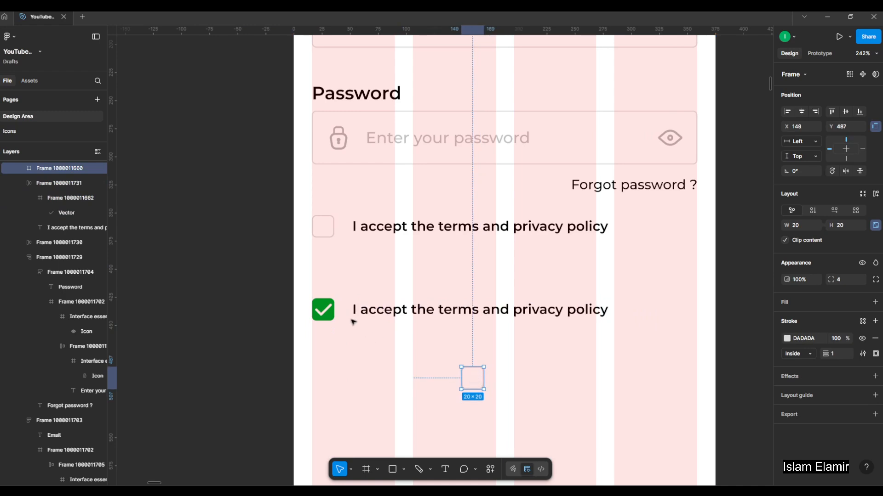
# Change the checked checkbox's green fill to black.
pyautogui.click(324, 310)
pyautogui.click(323, 310)
pyautogui.click(787, 385)
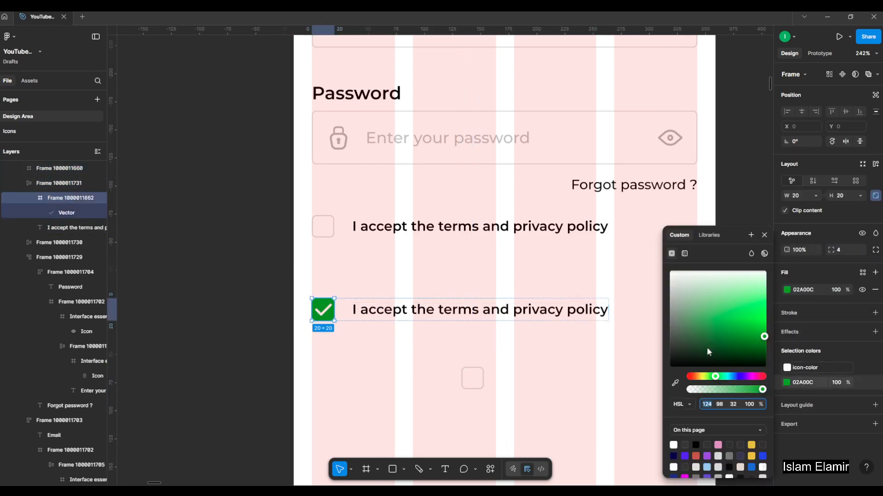
pyautogui.moveTo(714, 320); pyautogui.dragTo(489, 432)
pyautogui.click(225, 293)
pyautogui.scroll(-3, 225, 293)
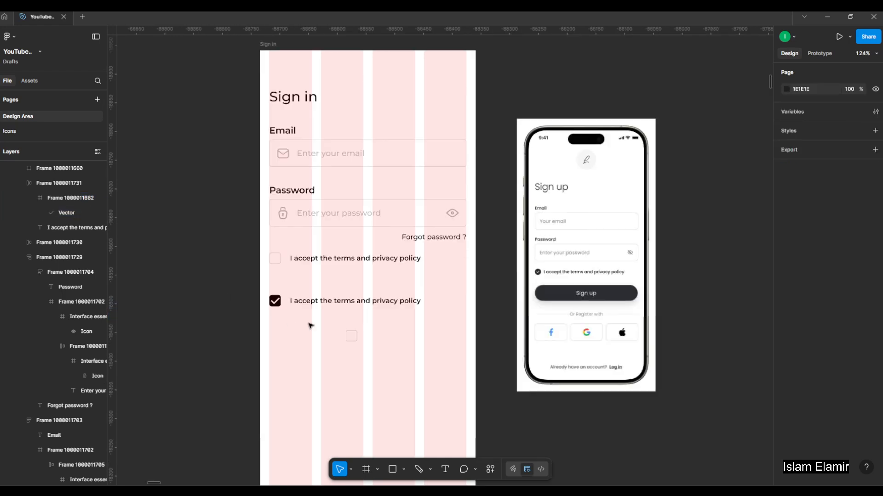
# Delete the leftover empty checkbox and move the checked terms row out of the Sign in frame, above the Sign up reference image.
pyautogui.click(351, 336)
pyautogui.press('Delete')
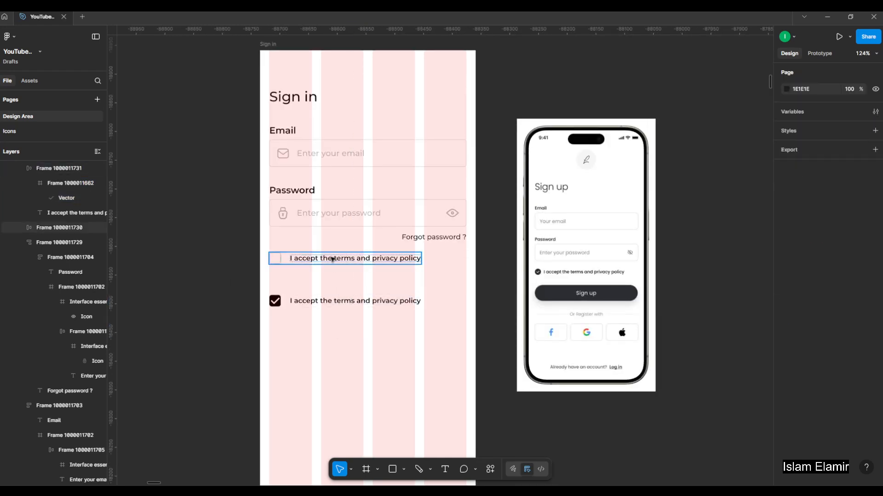
pyautogui.click(309, 260)
pyautogui.moveTo(301, 300); pyautogui.dragTo(594, 98)
# Set the gap between the empty checkbox and its terms label to 12.
pyautogui.click(309, 261)
pyautogui.scroll(3, 304, 258)
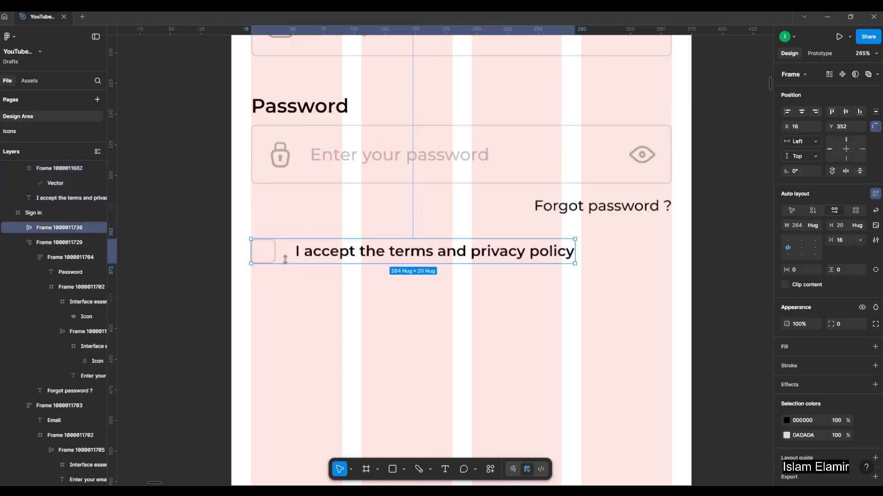
pyautogui.scroll(3, 287, 248)
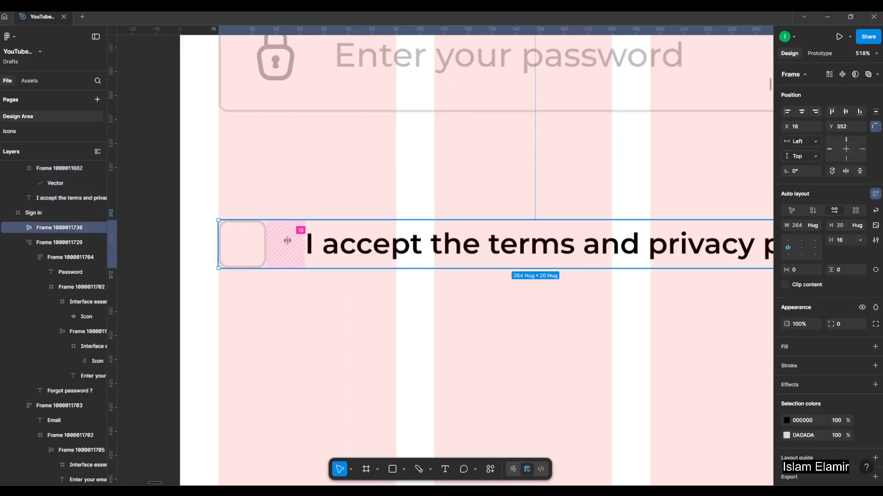
pyautogui.moveTo(288, 241); pyautogui.dragTo(284, 242)
pyautogui.scroll(-5, 314, 302)
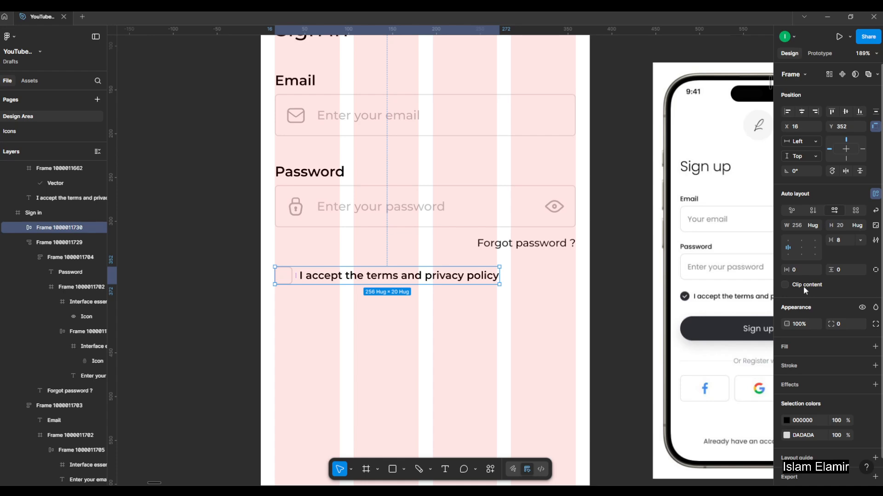
pyautogui.press('Return')
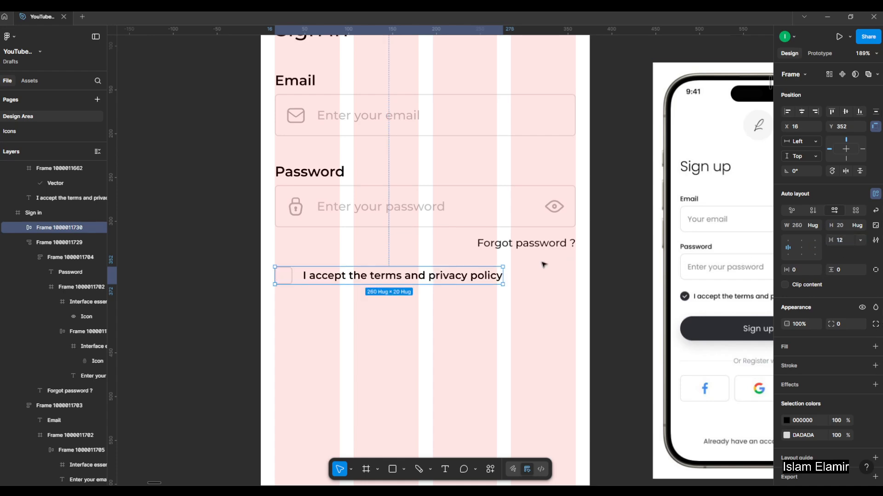
# Move the checked terms row to X 7642, Y 4316 and the Sign up reference image to X 8202, Y 4292.
pyautogui.click(407, 345)
pyautogui.scroll(-3, 374, 322)
pyautogui.scroll(2, 379, 327)
pyautogui.scroll(-5, 408, 330)
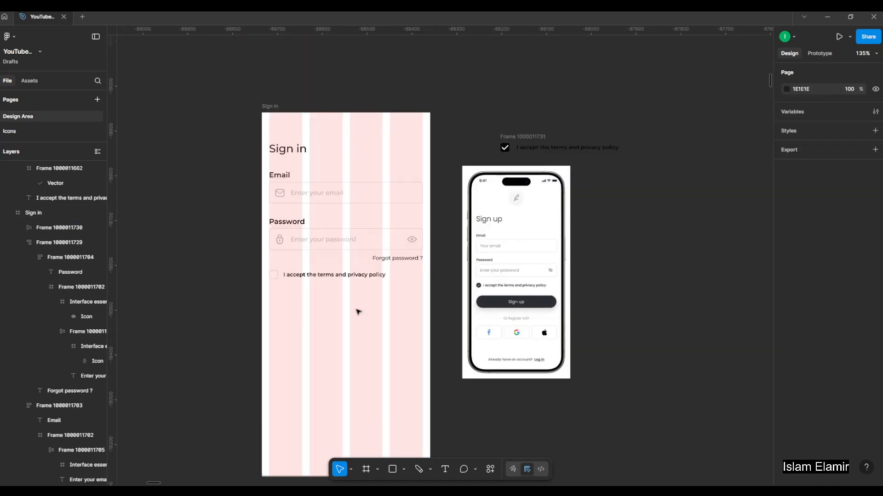
pyautogui.scroll(2, 496, 187)
pyautogui.moveTo(492, 185); pyautogui.dragTo(452, 107)
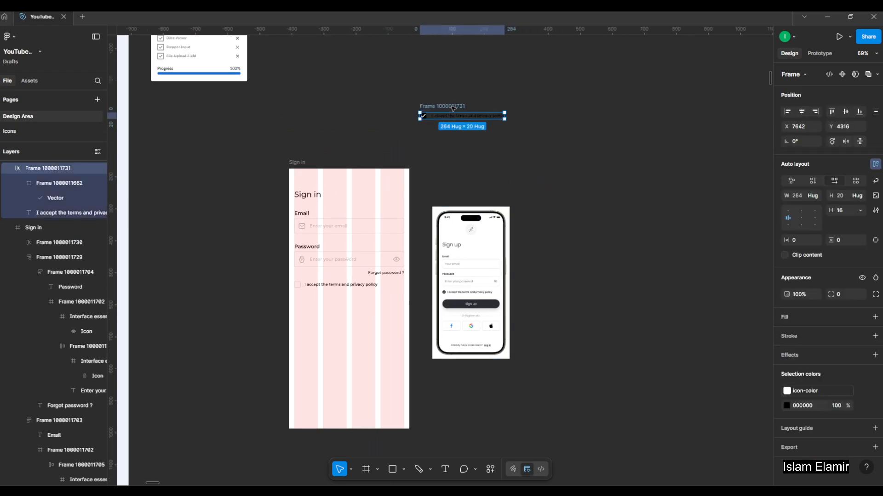
pyautogui.moveTo(469, 279); pyautogui.dragTo(636, 177)
# Duplicate the Sign in frame beside the original and change the copy's heading to "Sign up".
pyautogui.click(296, 162)
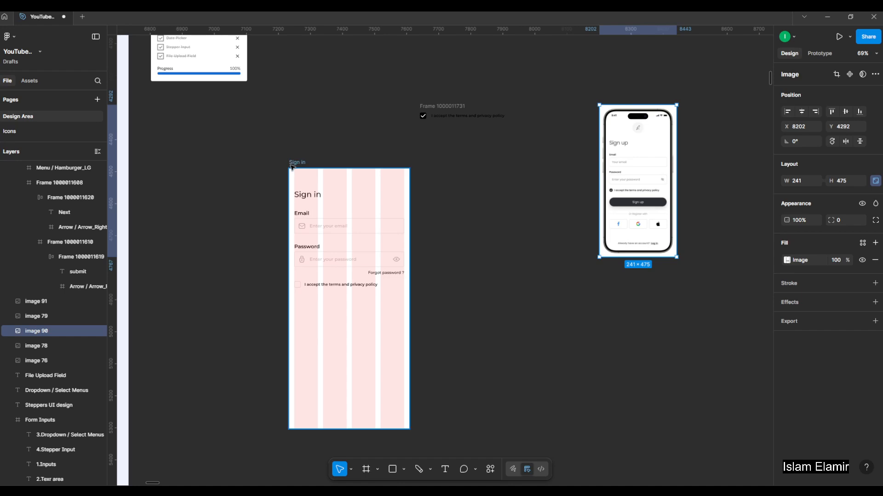
pyautogui.hotkey('ctrl', 'd')
pyautogui.scroll(5, 462, 187)
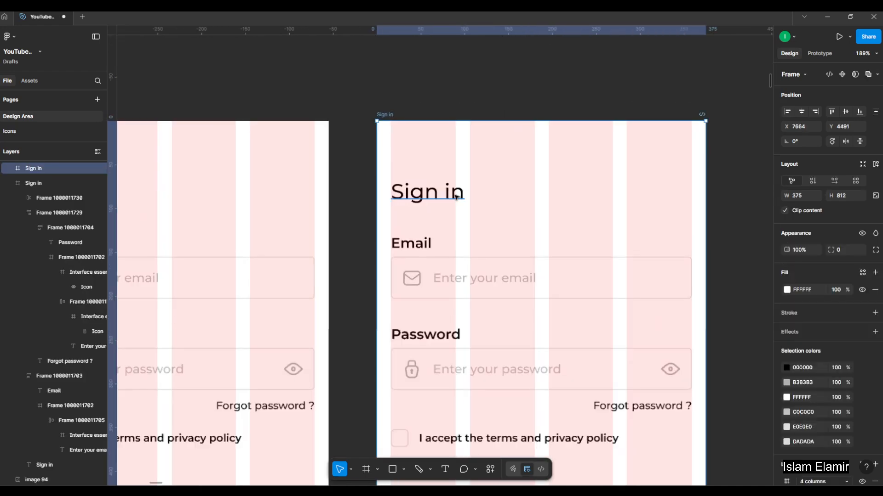
pyautogui.click(453, 195)
pyautogui.doubleClick(447, 191)
pyautogui.doubleClick(446, 191)
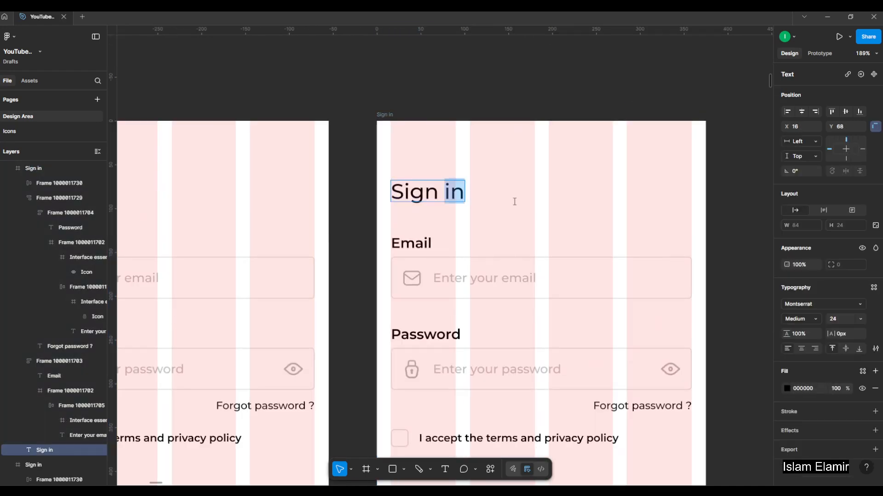
pyautogui.write('up')
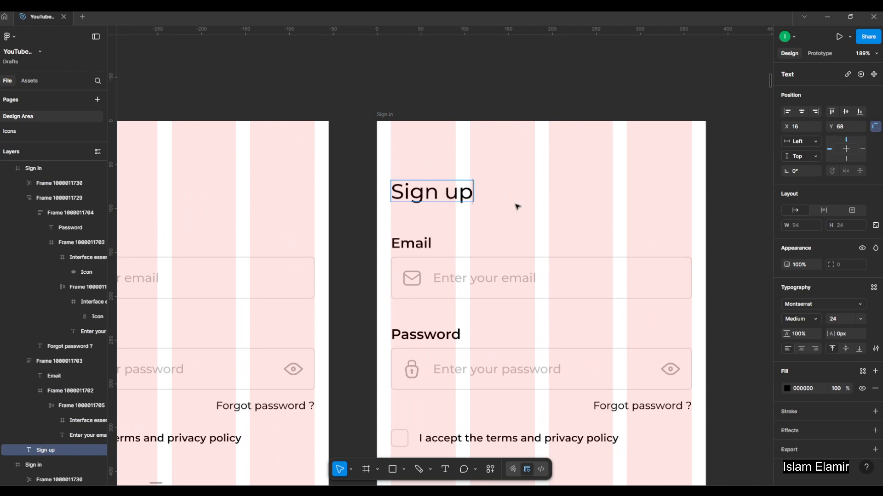
# Duplicate the Email field in the Sign up frame, stacking it above the original with the Password field and terms row moved down.
pyautogui.scroll(-5, 517, 207)
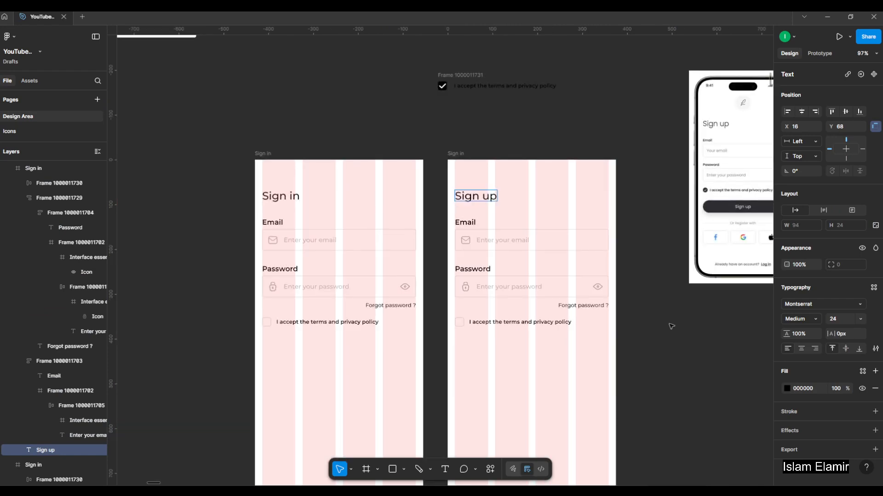
pyautogui.press('Escape')
pyautogui.scroll(3, 561, 269)
pyautogui.click(479, 216)
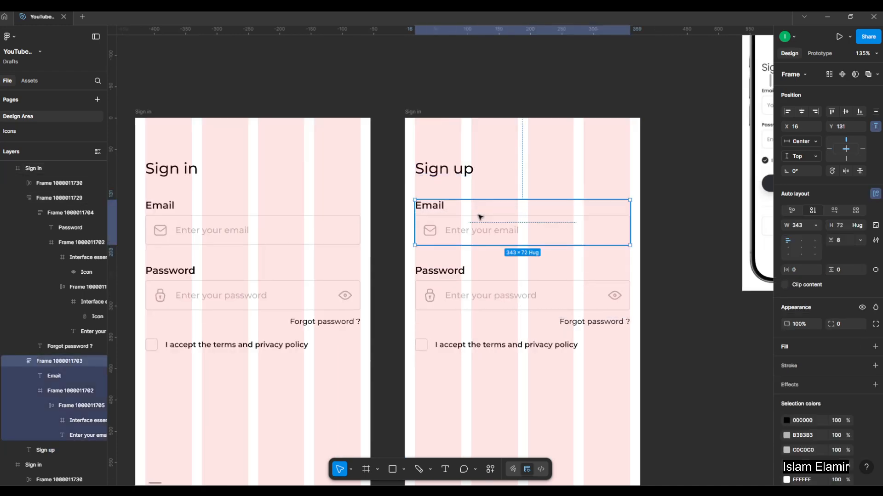
pyautogui.scroll(-3, 426, 226)
pyautogui.click(496, 283)
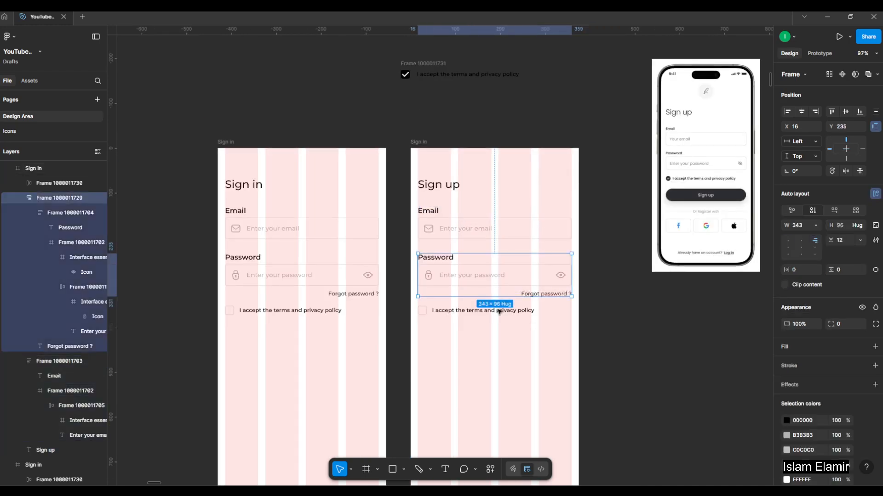
pyautogui.keyDown('shift'); pyautogui.click(501, 313); pyautogui.keyUp('shift')
pyautogui.keyDown('shift'); pyautogui.click(517, 229); pyautogui.keyUp('shift')
pyautogui.moveTo(516, 228)
pyautogui.mouseDown()
pyautogui.moveTo(512, 280)
pyautogui.moveTo(524, 288)
pyautogui.moveTo(523, 237)
pyautogui.mouseUp()
pyautogui.click(524, 288)
# Change the label of the upper Email field in the Sign up frame to "Name".
pyautogui.scroll(2, 414, 219)
pyautogui.doubleClick(444, 221)
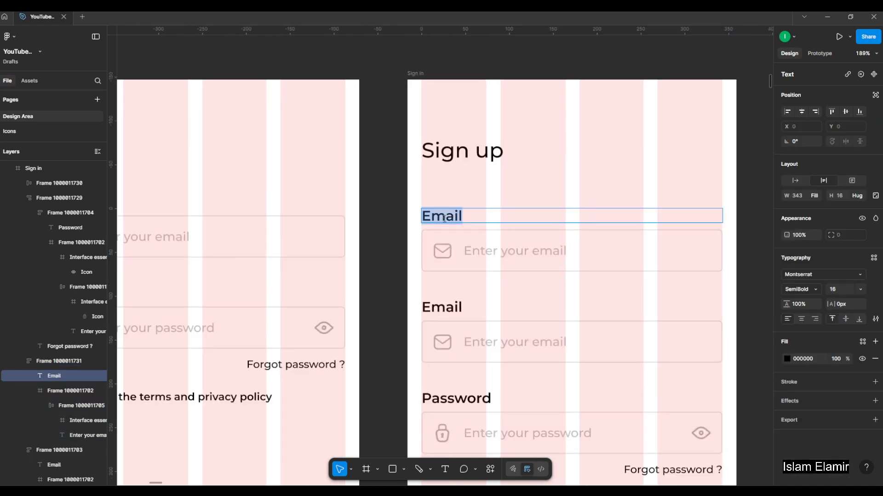
pyautogui.write('Us')
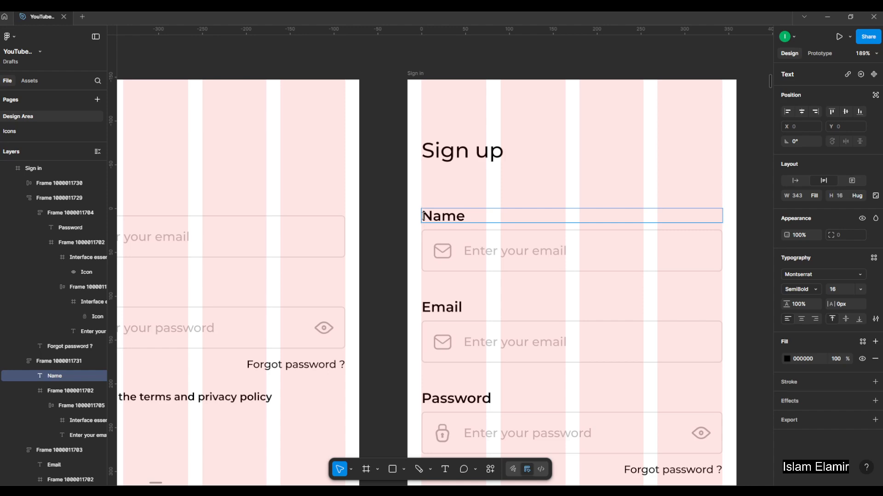
# Copy the whole User name field, label and input together, from the 1.Inputs section of the Form Inputs frame.
pyautogui.scroll(-10, 408, 216)
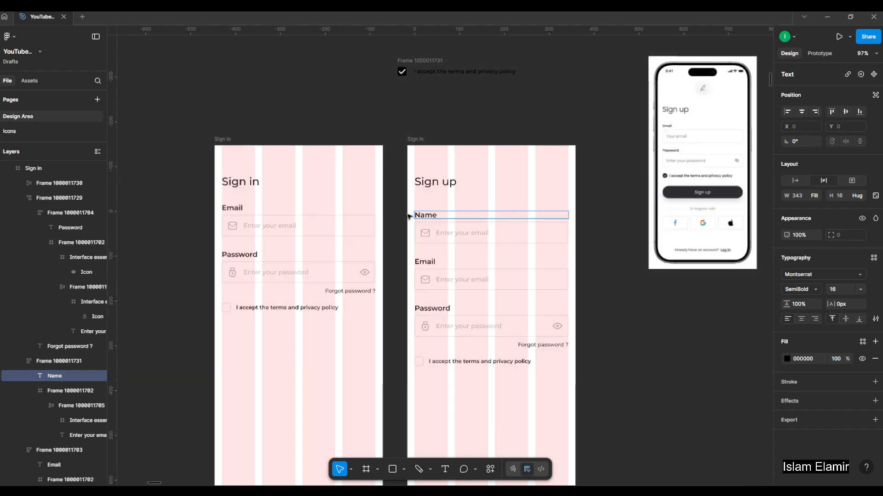
pyautogui.click(322, 152)
pyautogui.moveTo(322, 152); pyautogui.dragTo(510, 176)
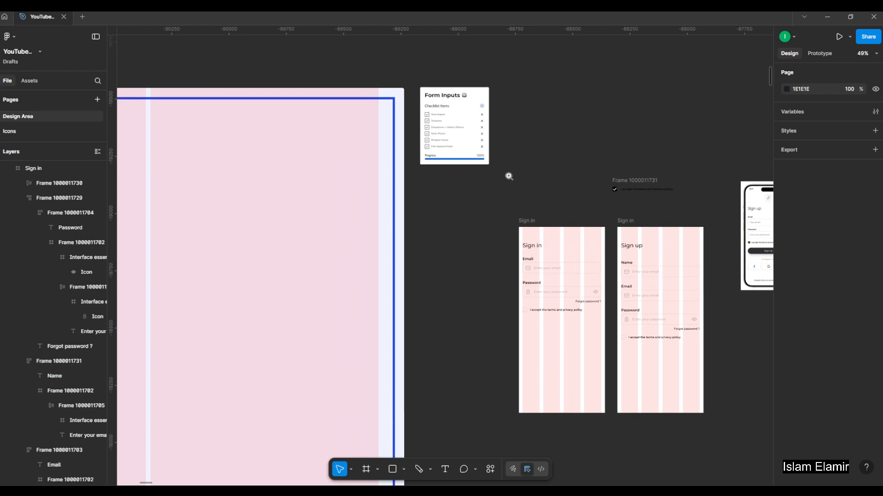
pyautogui.scroll(-3, 509, 175)
pyautogui.moveTo(274, 216); pyautogui.dragTo(398, 222)
pyautogui.scroll(3, 400, 191)
pyautogui.scroll(10, 276, 181)
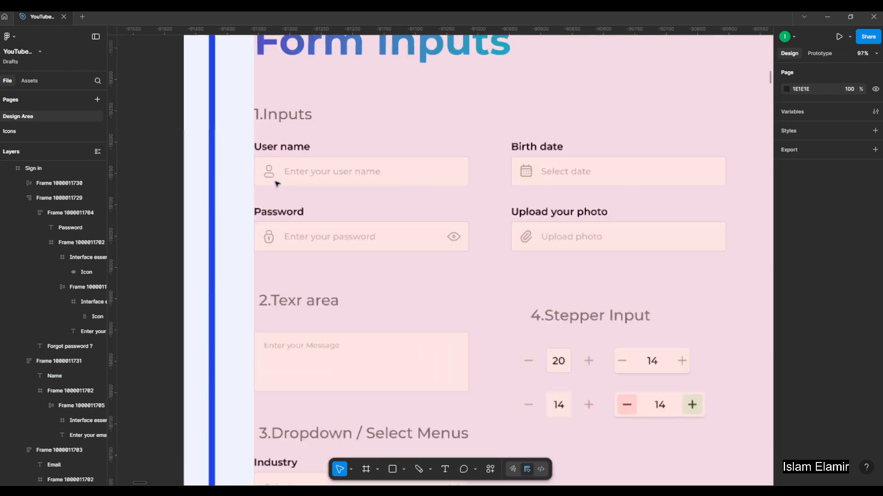
pyautogui.click(265, 168)
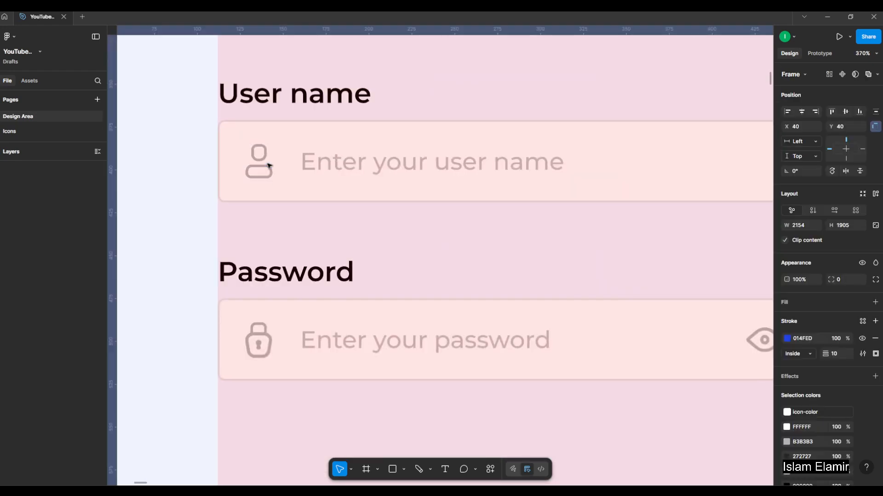
pyautogui.click(585, 260)
pyautogui.doubleClick(608, 171)
pyautogui.scroll(-3, 163, 163)
pyautogui.scroll(-10, 164, 163)
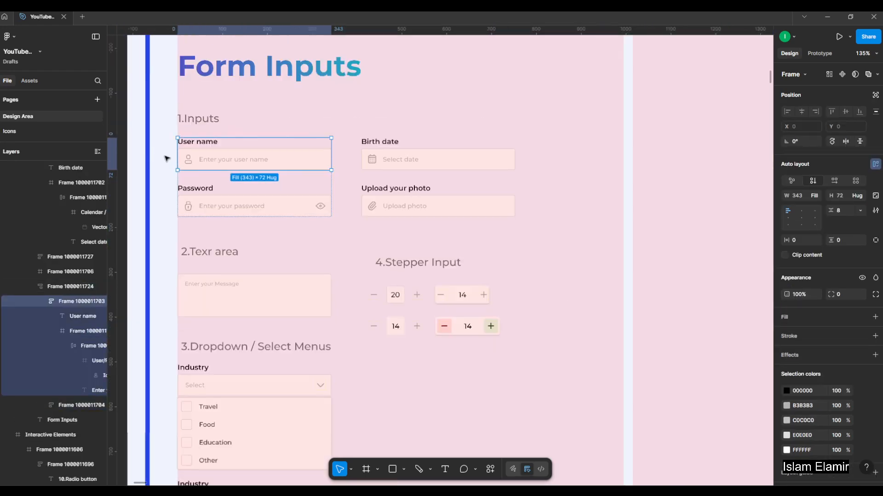
# Return to the YouTube design file and close the Route - Content -instructors-File tab.
pyautogui.click(603, 220)
pyautogui.scroll(5, 596, 194)
pyautogui.scroll(3, 519, 223)
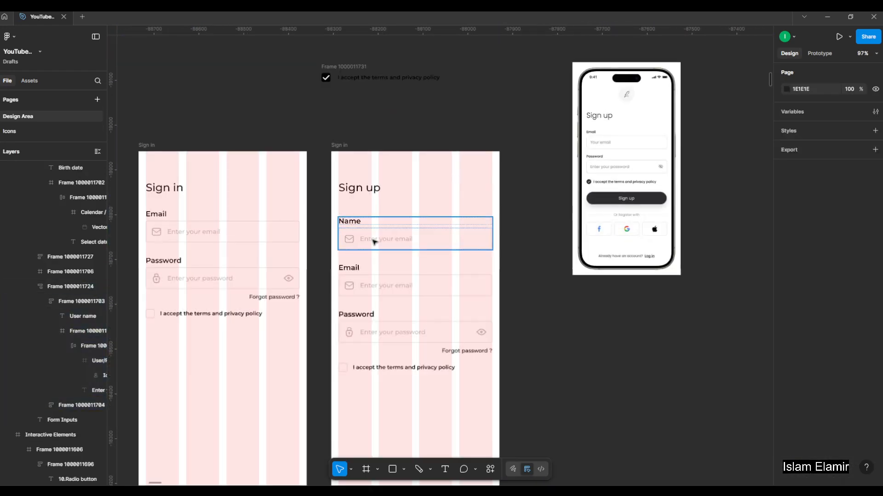
pyautogui.click(389, 238)
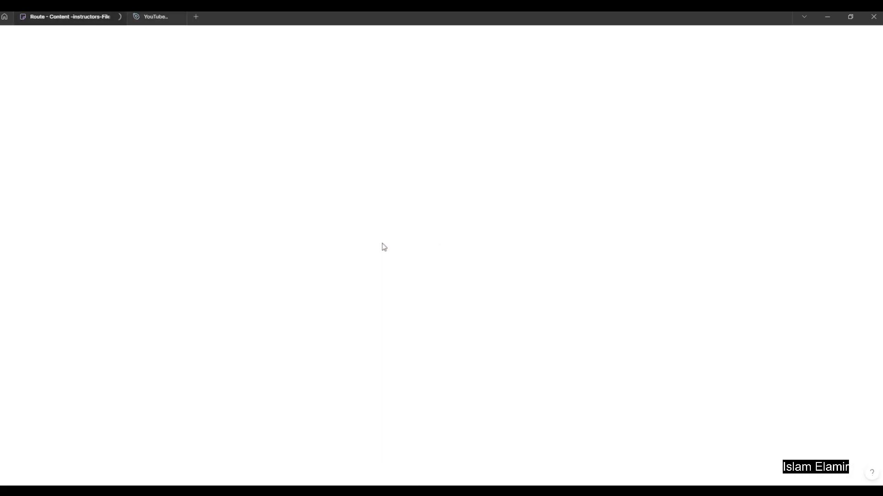
pyautogui.click(150, 16)
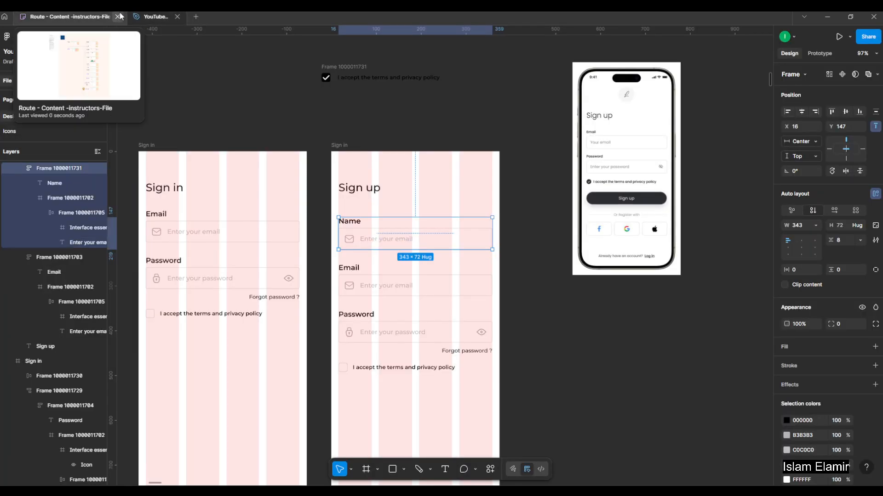
pyautogui.click(119, 17)
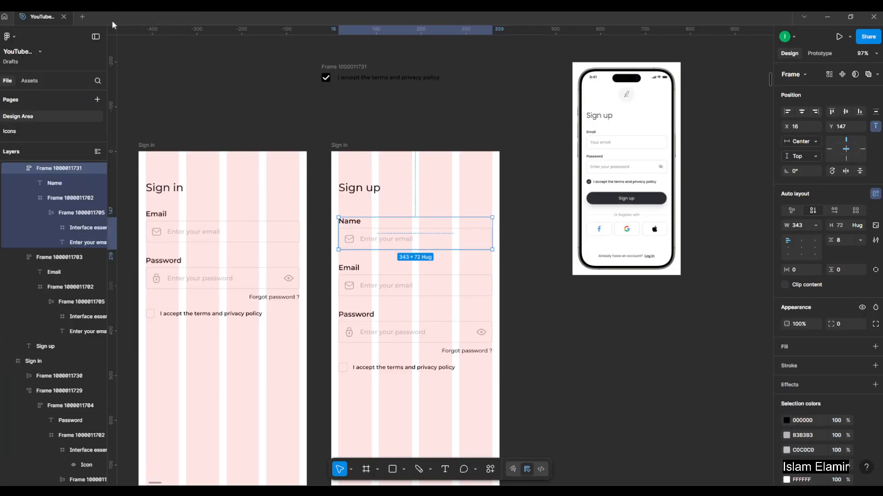
# Paste the copied User name field into the Sign up frame and place it beside the heading at X 150, Y 54.
pyautogui.click(363, 122)
pyautogui.click(423, 246)
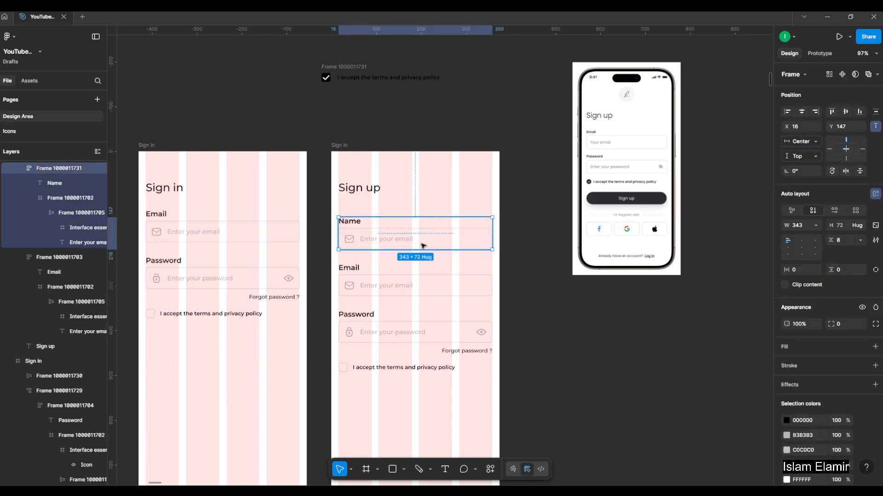
pyautogui.click(531, 274)
pyautogui.click(375, 235)
pyautogui.scroll(3, 374, 235)
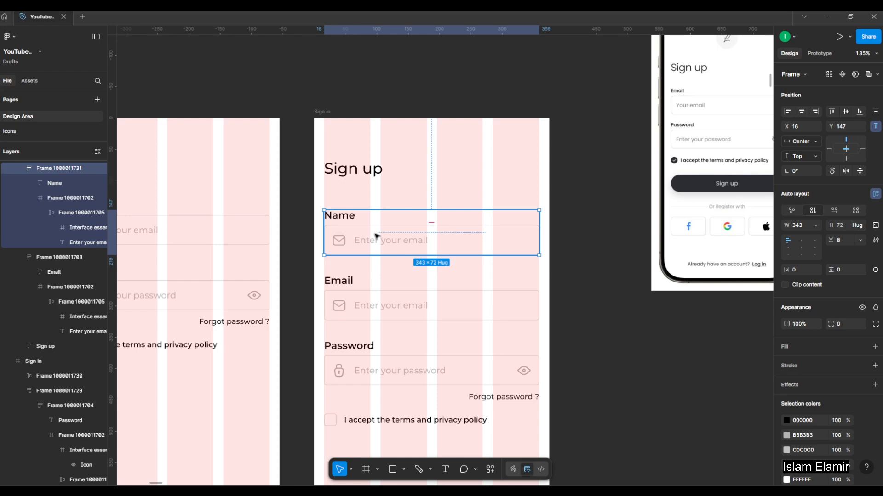
pyautogui.hotkey('ctrl', 'v')
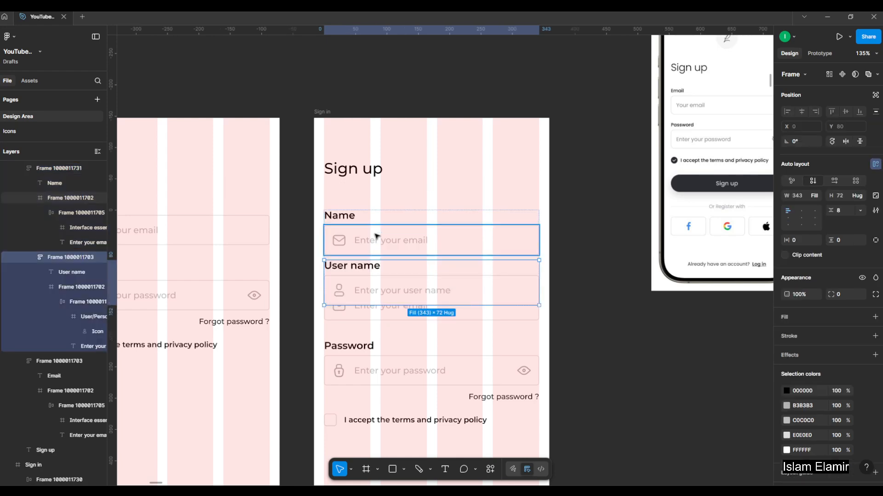
pyautogui.moveTo(376, 288); pyautogui.dragTo(463, 176)
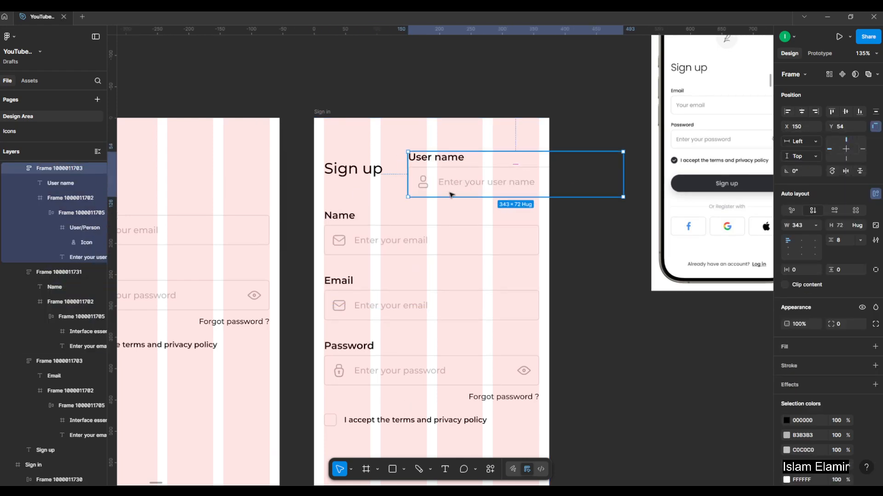
# Move the Email field, Password field and terms row down together, with the Email field at Y 412.
pyautogui.click(401, 301)
pyautogui.keyDown('shift'); pyautogui.click(398, 365); pyautogui.keyUp('shift')
pyautogui.moveTo(579, 351); pyautogui.dragTo(581, 290)
pyautogui.keyDown('shift'); pyautogui.click(467, 359); pyautogui.keyUp('shift')
pyautogui.moveTo(458, 237); pyautogui.dragTo(462, 338)
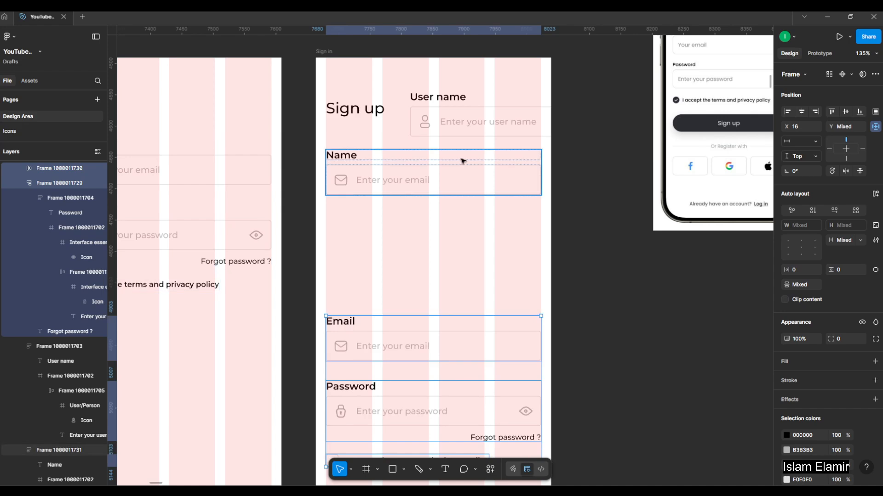
# Delete the Name field and put the User name field in its place, horizontally centred just below the Sign up heading.
pyautogui.click(458, 184)
pyautogui.click(412, 183)
pyautogui.moveTo(478, 117); pyautogui.dragTo(389, 185)
pyautogui.click(804, 112)
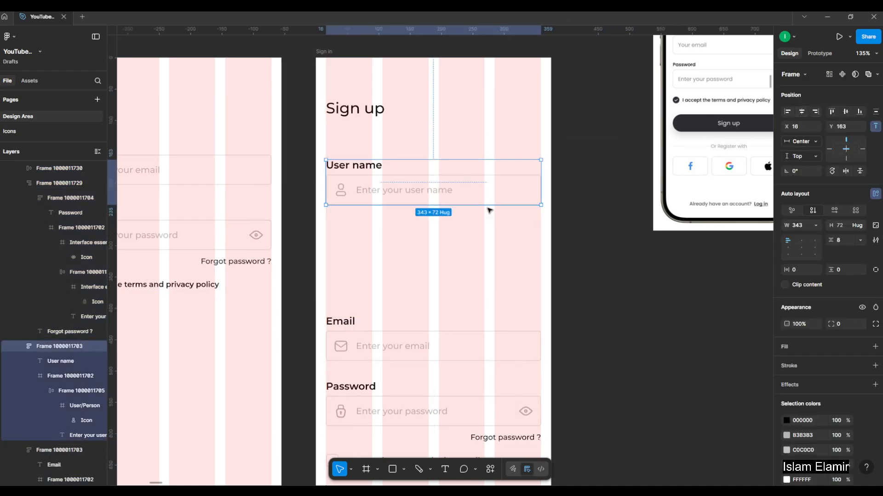
pyautogui.moveTo(489, 193); pyautogui.dragTo(488, 171)
# Move the Email field up under the User name field and the Password group below it at Y 343.
pyautogui.click(383, 336)
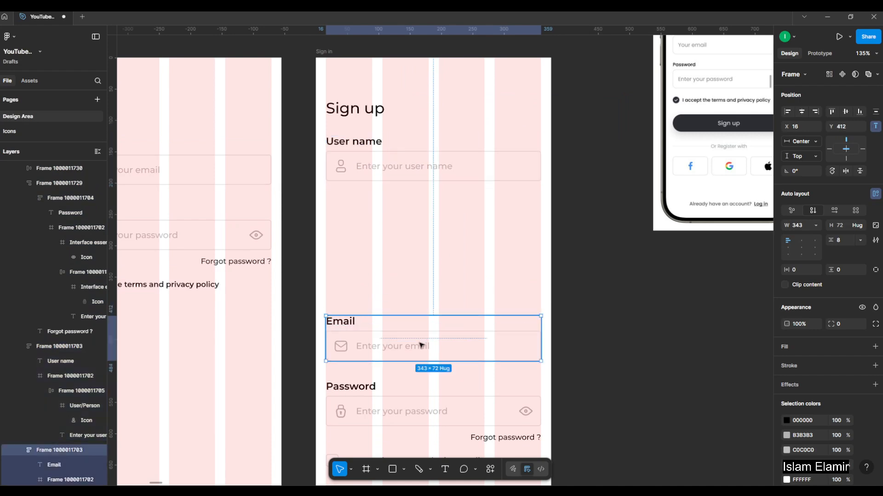
pyautogui.moveTo(420, 343); pyautogui.dragTo(428, 231)
pyautogui.moveTo(421, 413); pyautogui.dragTo(432, 304)
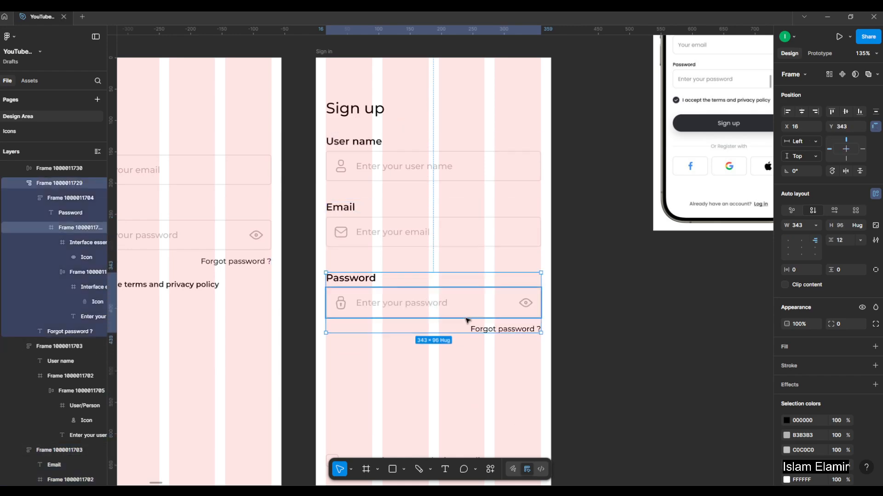
# Ungroup the Password group in the Sign up frame and delete its "Forgot password ?" link.
pyautogui.hotkey('ctrl', 'shift', 'g')
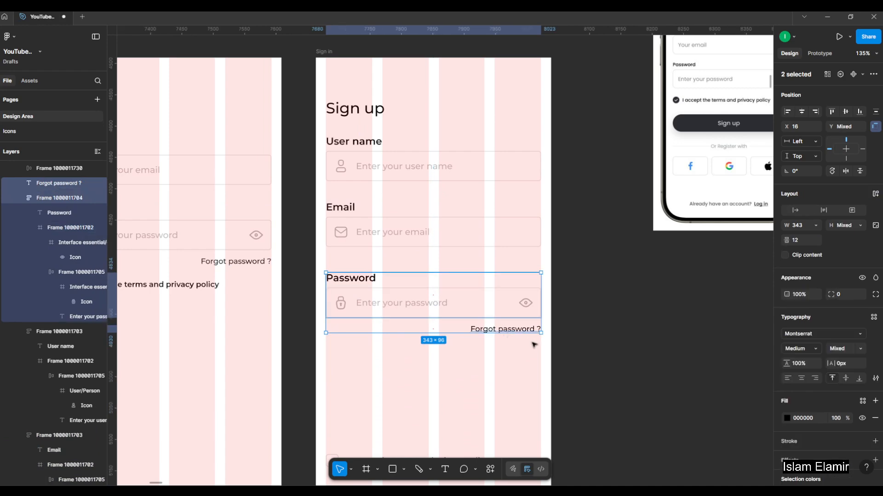
pyautogui.click(515, 335)
pyautogui.click(519, 331)
pyautogui.press('Delete')
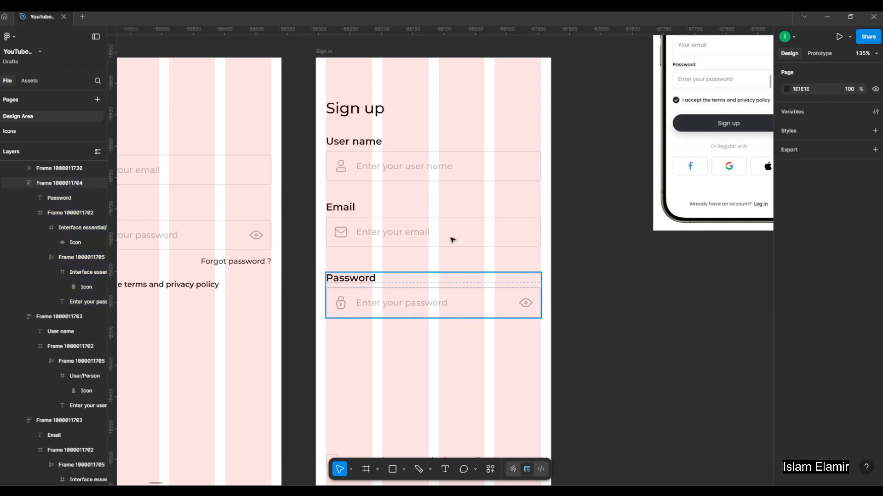
# Move the Password field down to Y 455, leaving room for another field below Email.
pyautogui.click(463, 302)
pyautogui.keyDown('shift'); pyautogui.click(456, 242); pyautogui.keyUp('shift')
pyautogui.click(602, 285)
pyautogui.click(473, 301)
pyautogui.moveTo(473, 301); pyautogui.dragTo(480, 373)
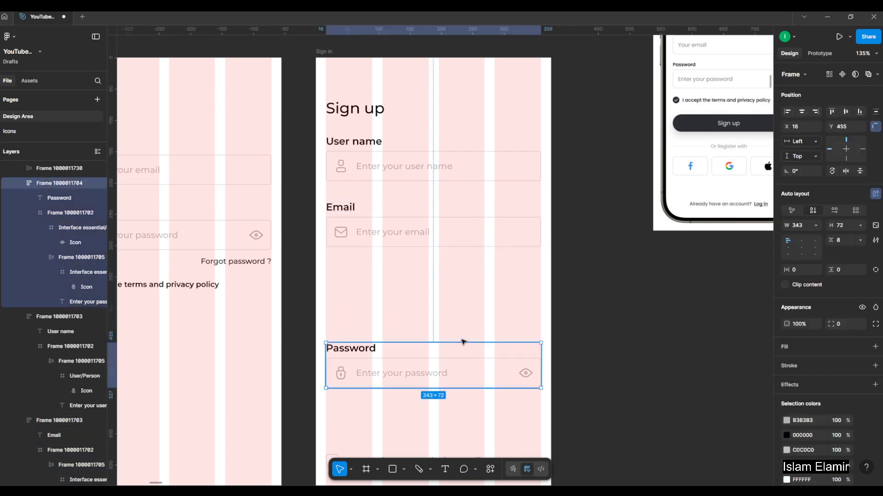
# Copy the closed Industry select field, without its option list, from the Dropdown / Select Menus section of the Form Inputs frame.
pyautogui.click(427, 274)
pyautogui.scroll(-5, 429, 274)
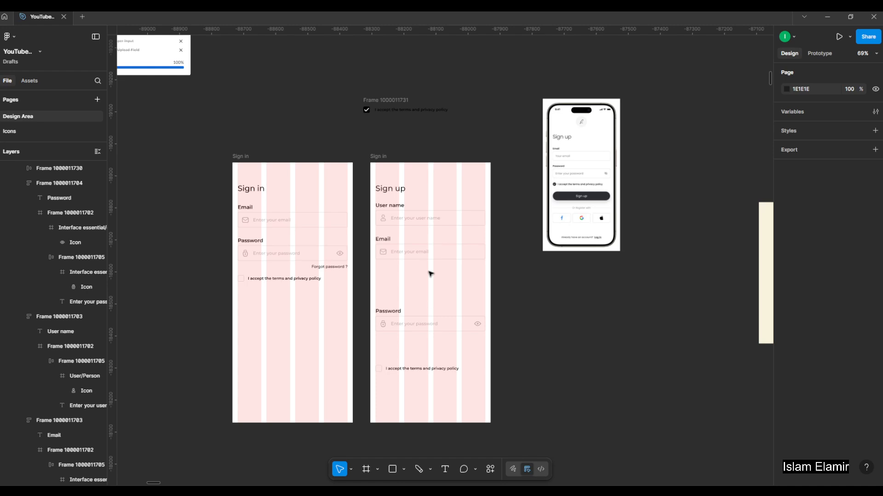
pyautogui.scroll(2, 430, 273)
pyautogui.scroll(-5, 489, 267)
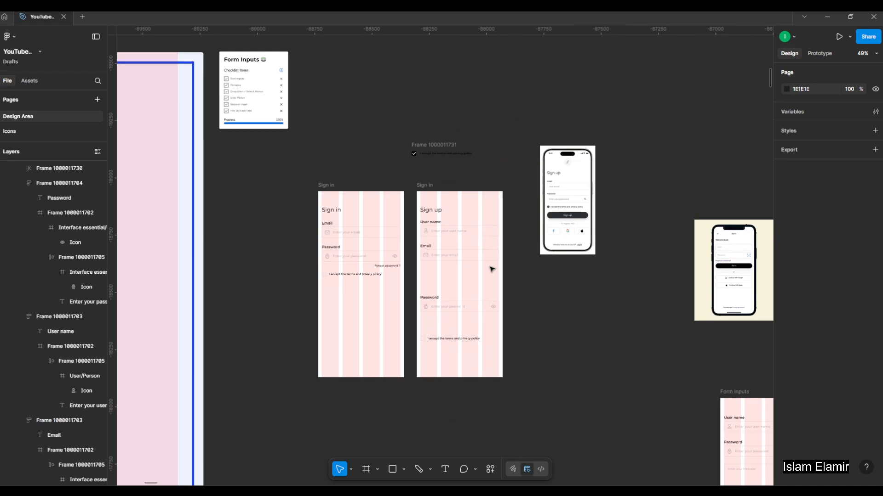
pyautogui.scroll(-4, 492, 269)
pyautogui.scroll(3, 234, 265)
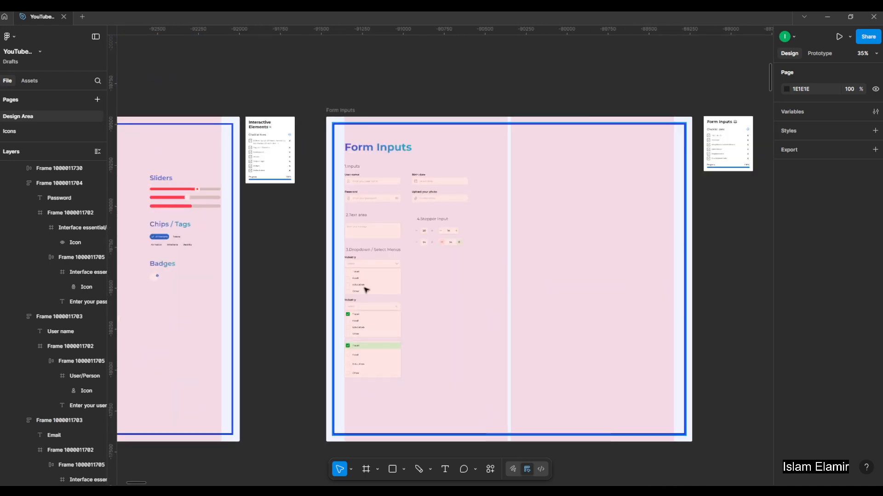
pyautogui.scroll(3, 366, 290)
pyautogui.click(405, 248)
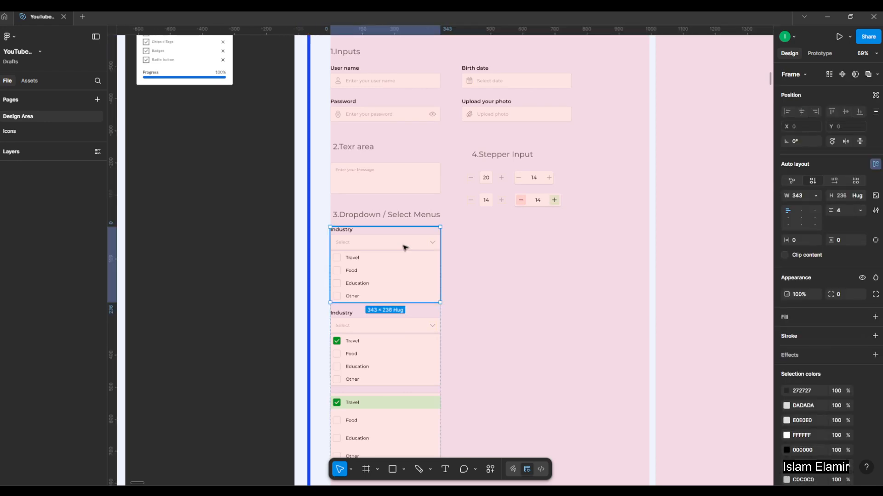
pyautogui.scroll(-3, 285, 240)
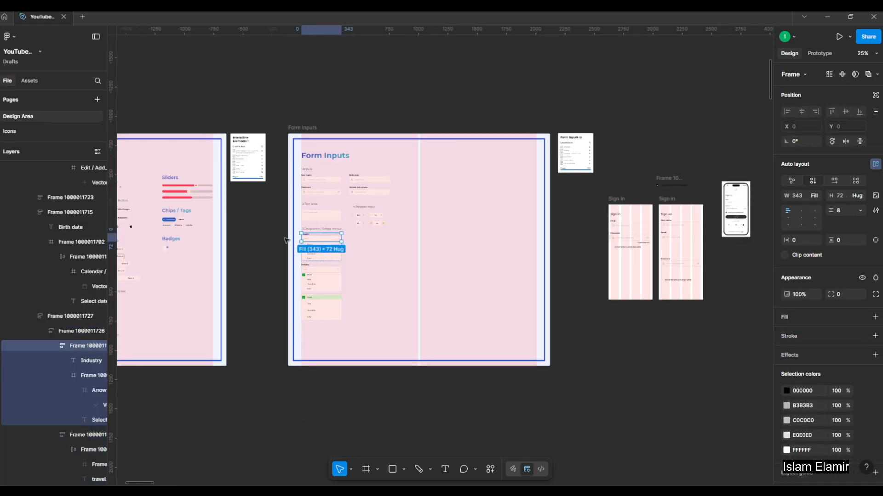
# Paste the Industry select field into the Sign in frame and place it below the terms row, horizontally centred at Y 424.
pyautogui.click(615, 362)
pyautogui.hscroll(2, 599, 343)
pyautogui.scroll(2, 624, 264)
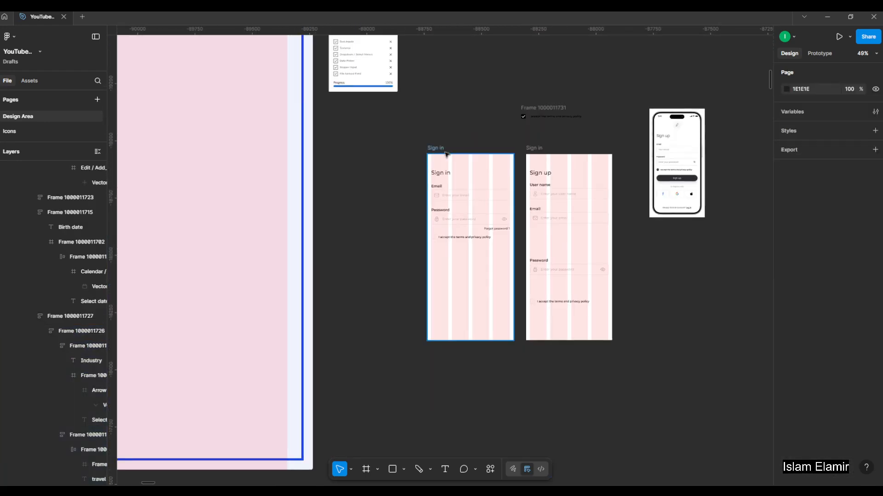
pyautogui.click(485, 242)
pyautogui.scroll(3, 485, 242)
pyautogui.hotkey('ctrl', 'v')
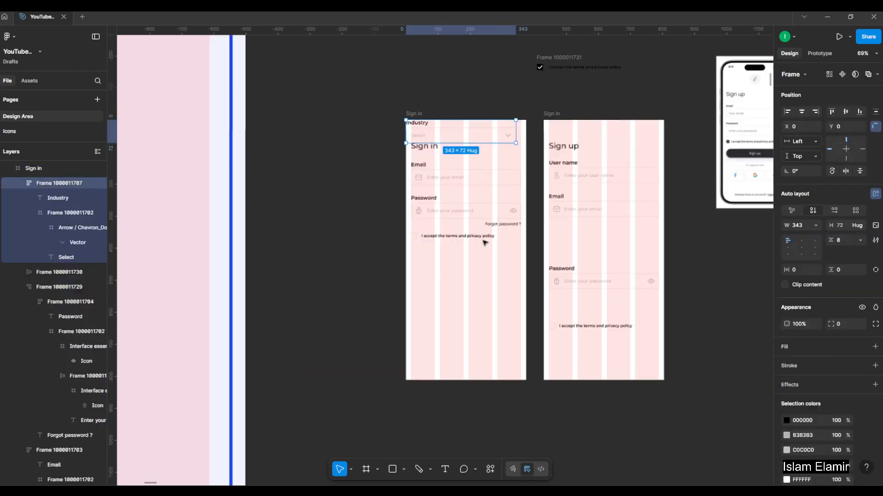
pyautogui.moveTo(473, 126); pyautogui.dragTo(486, 273)
pyautogui.scroll(3, 486, 273)
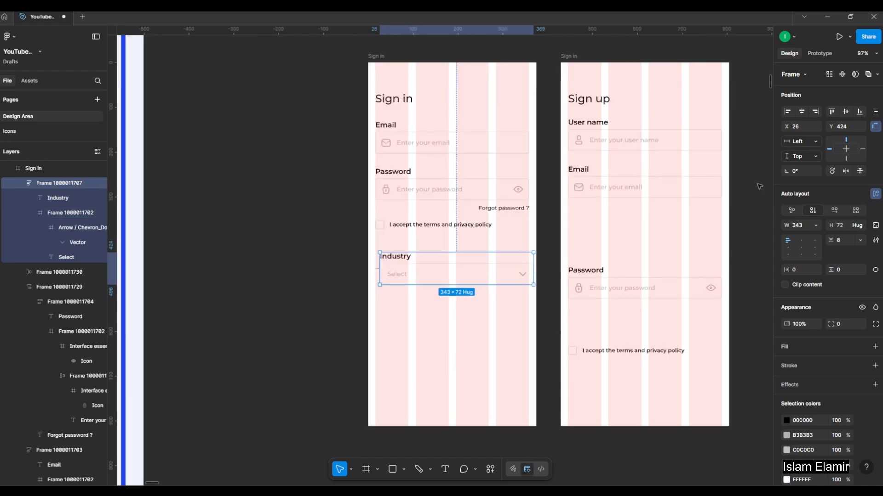
pyautogui.hotkey('alt', 'h')
# Change the Industry label of the pasted select field to "Your country".
pyautogui.scroll(4, 405, 290)
pyautogui.doubleClick(394, 256)
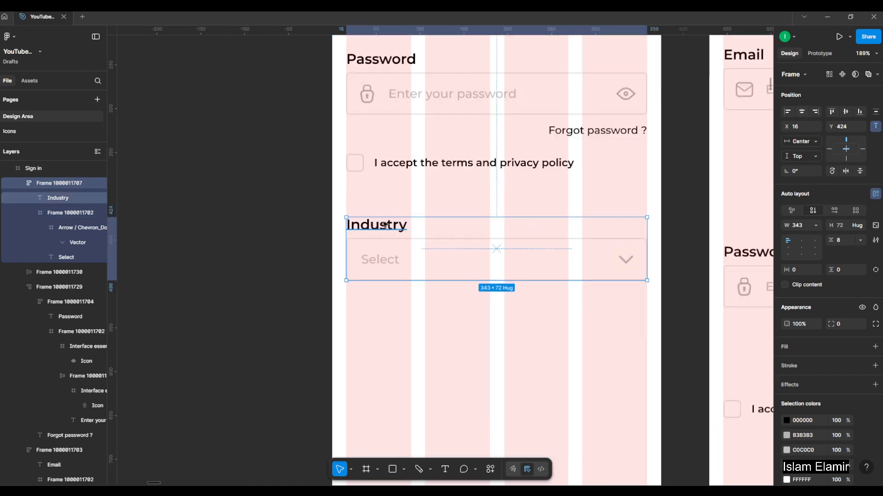
pyautogui.doubleClick(394, 256)
pyautogui.scroll(-4, 380, 228)
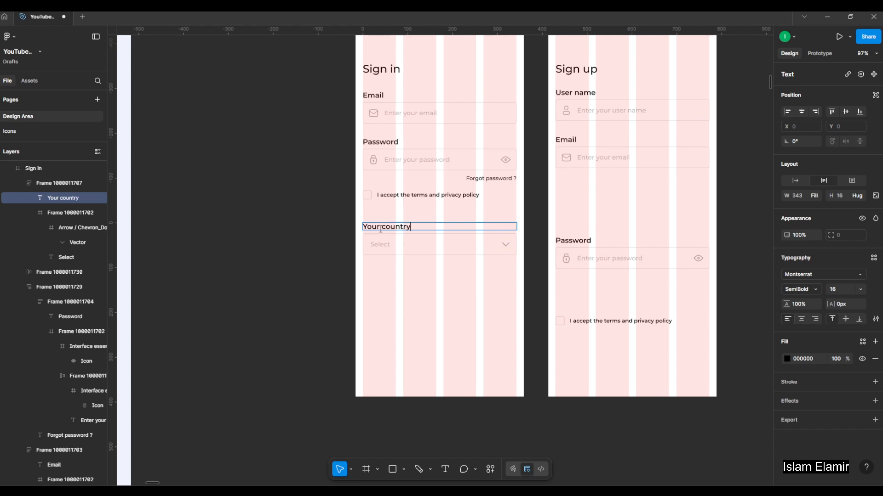
pyautogui.keyDown('ctrl'); pyautogui.scroll(3, 406, 235); pyautogui.keyUp('ctrl')
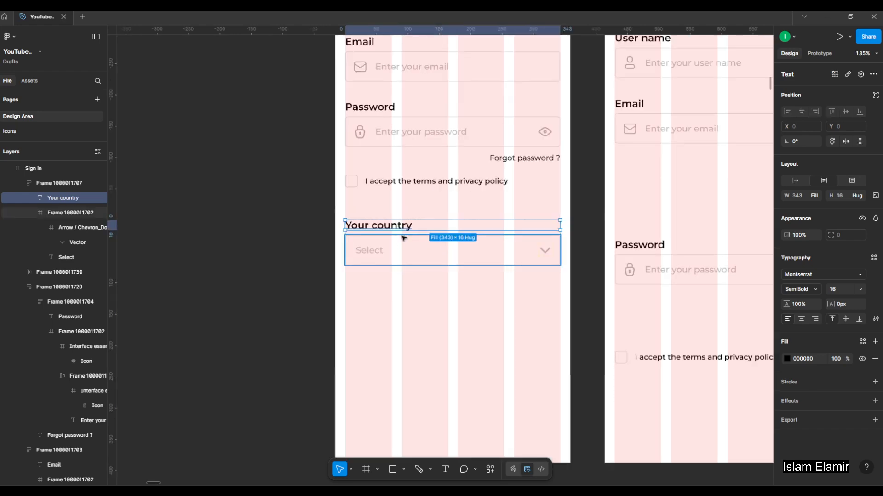
# Move the Your country select field from the Sign in frame into the Sign up frame, between Email and Password at Y 342.
pyautogui.keyDown('ctrl'); pyautogui.doubleClick(379, 253); pyautogui.keyUp('ctrl')
pyautogui.click(460, 325)
pyautogui.click(460, 325)
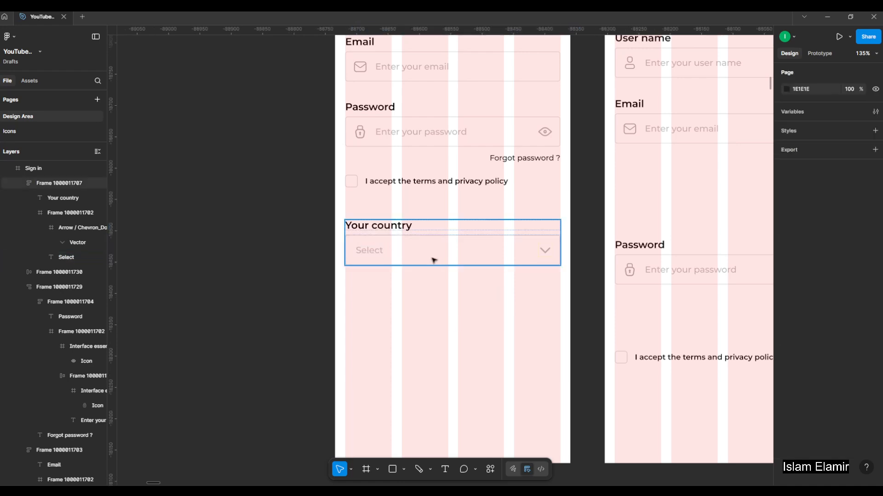
pyautogui.moveTo(462, 303); pyautogui.dragTo(352, 346)
pyautogui.moveTo(342, 304); pyautogui.dragTo(505, 274)
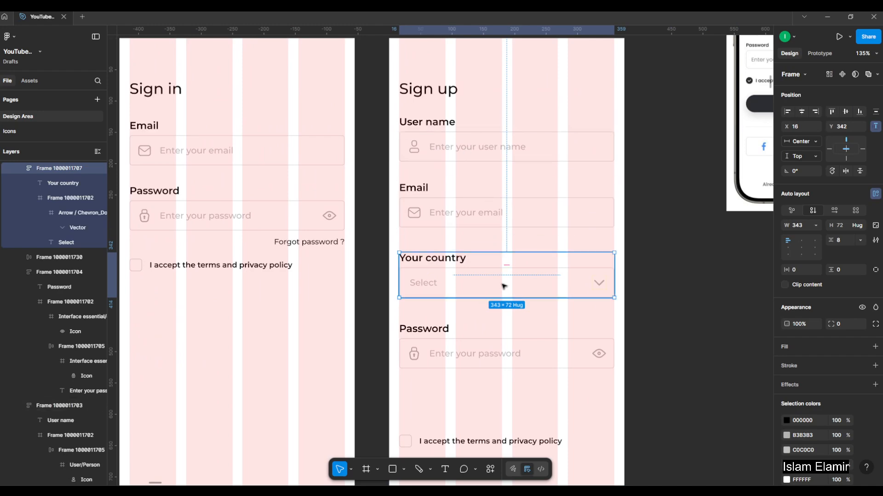
# Group the User name, Email and Your country fields of the Sign up frame into one vertical auto layout.
pyautogui.keyDown('shift'); pyautogui.click(453, 140); pyautogui.keyUp('shift')
pyautogui.keyDown('shift'); pyautogui.click(443, 207); pyautogui.keyUp('shift')
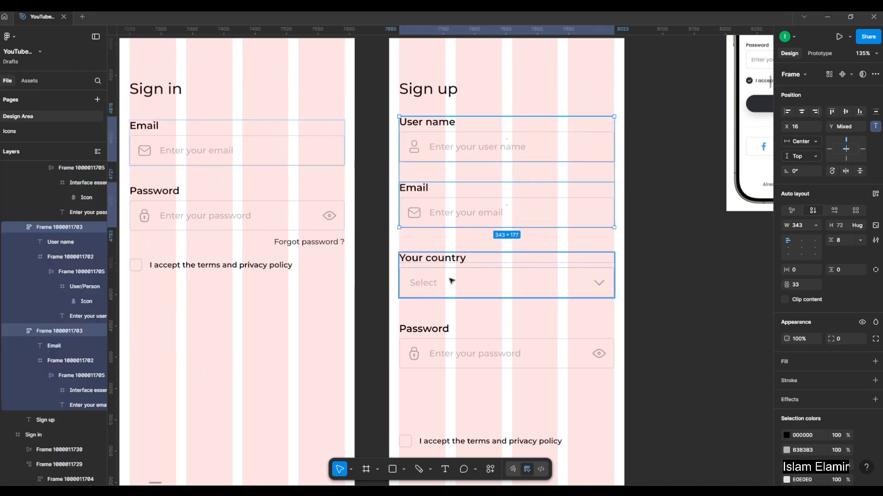
pyautogui.hotkey('shift', 'a')
pyautogui.hotkey('shift', '1')
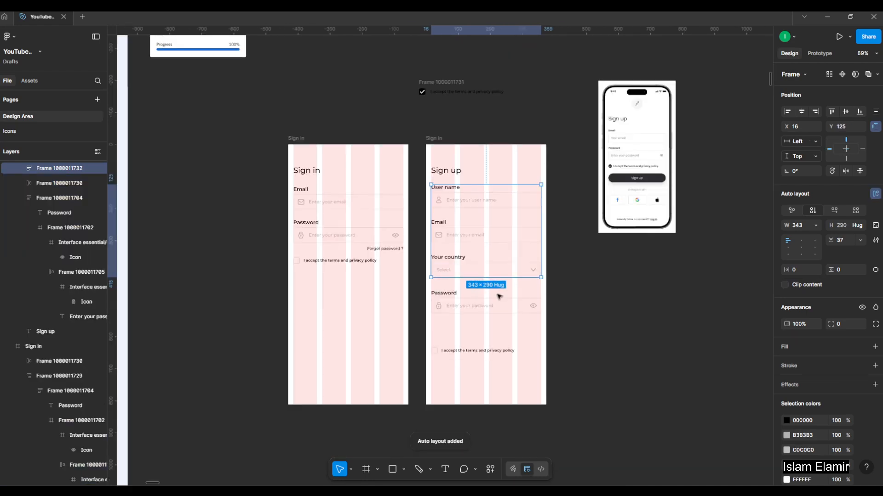
# Move the Password field further down in the Sign up frame, leaving room for another field below Your country.
pyautogui.click(500, 307)
pyautogui.keyDown('shift'); pyautogui.click(479, 351); pyautogui.keyUp('shift')
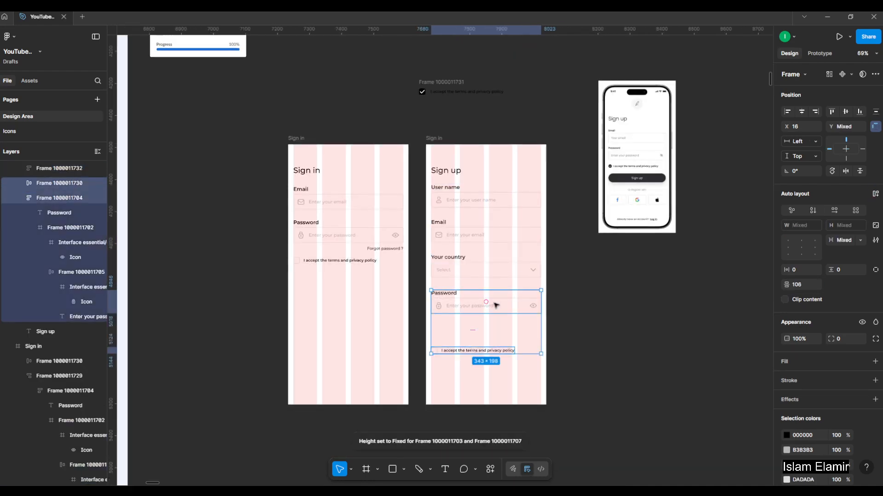
pyautogui.moveTo(497, 306); pyautogui.dragTo(495, 353)
pyautogui.click(645, 290)
# Copy the complete Birth date field, label included, from the Form Inputs frame.
pyautogui.moveTo(447, 257); pyautogui.dragTo(549, 227)
pyautogui.moveTo(342, 219); pyautogui.dragTo(621, 233)
pyautogui.moveTo(380, 219); pyautogui.dragTo(487, 235)
pyautogui.scroll(-3, 374, 216)
pyautogui.scroll(3, 230, 179)
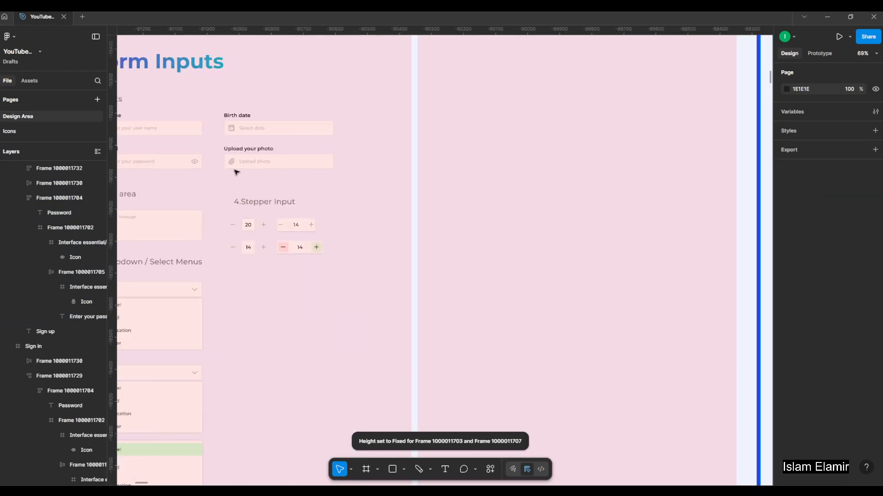
pyautogui.doubleClick(262, 129)
pyautogui.doubleClick(310, 131)
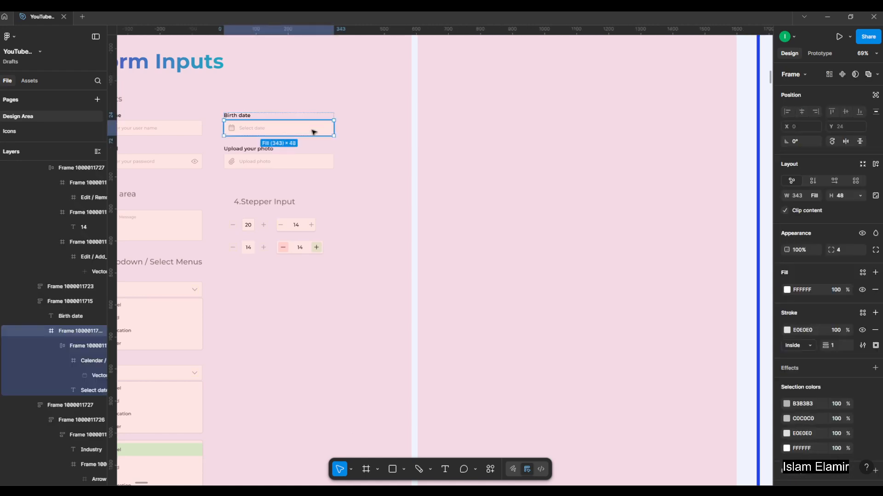
pyautogui.click(284, 132)
pyautogui.click(284, 133)
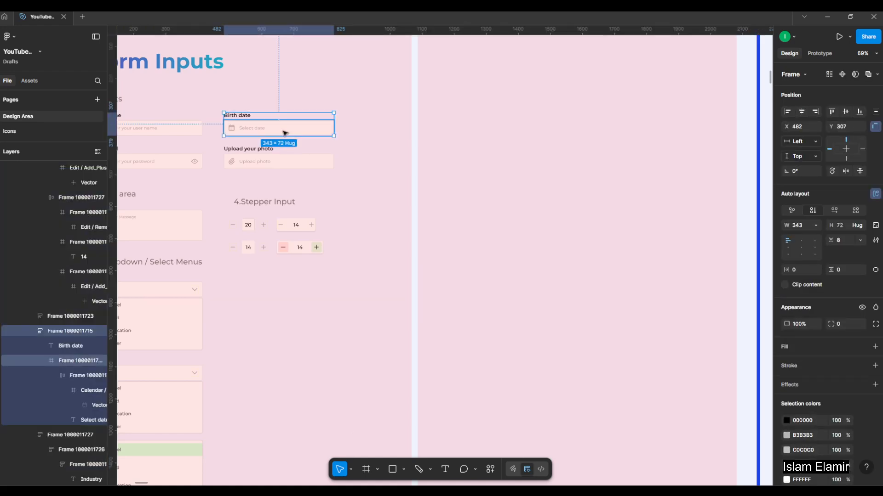
# Paste the Birth date field into the Sign up auto layout and place it between Email and Your country.
pyautogui.scroll(-3, 250, 138)
pyautogui.click(614, 333)
pyautogui.moveTo(622, 329); pyautogui.dragTo(518, 331)
pyautogui.scroll(3, 638, 249)
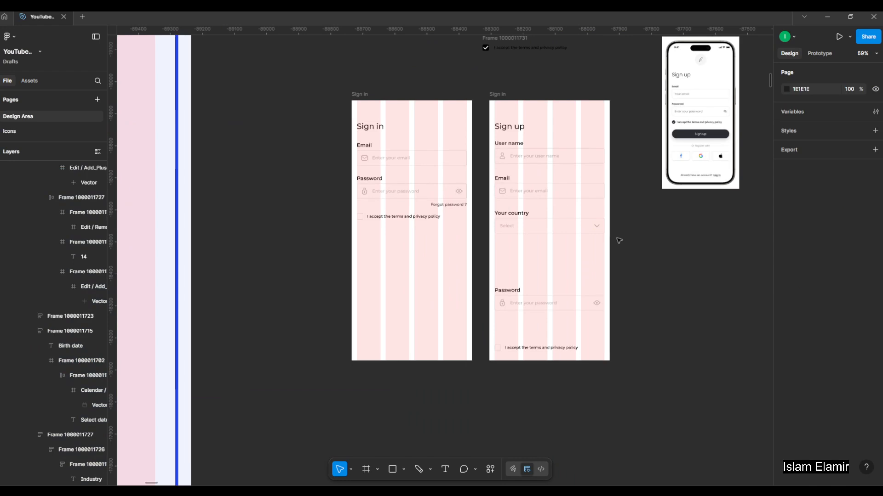
pyautogui.click(546, 187)
pyautogui.moveTo(500, 202); pyautogui.dragTo(394, 254)
pyautogui.scroll(2, 486, 230)
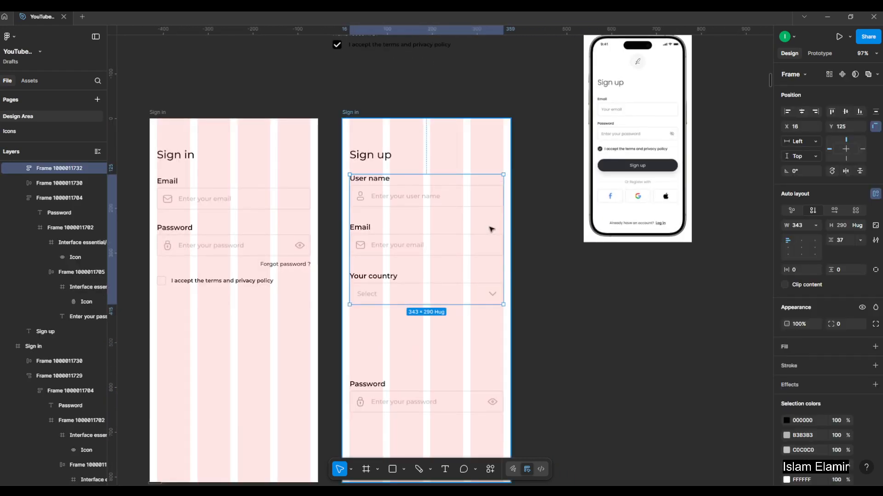
pyautogui.hotkey('ctrl', 'v')
pyautogui.press('Up')
pyautogui.press('Up')
pyautogui.press('Up')
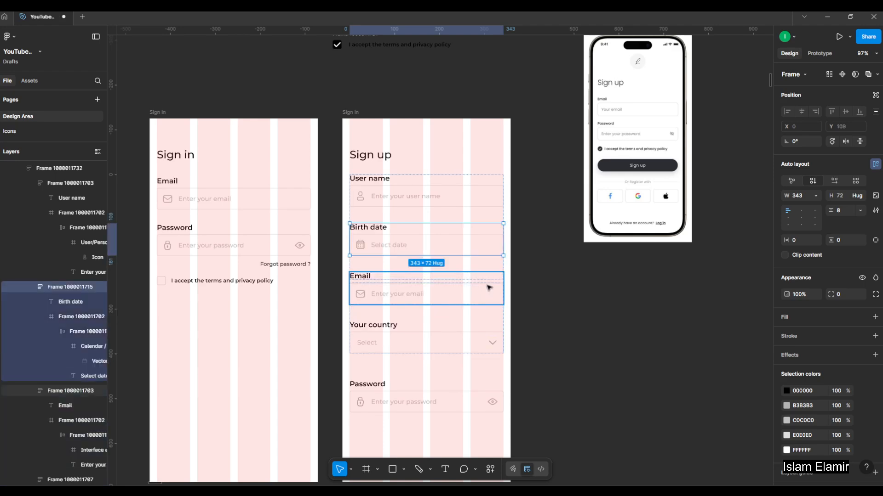
pyautogui.press('Down')
pyautogui.press('Down')
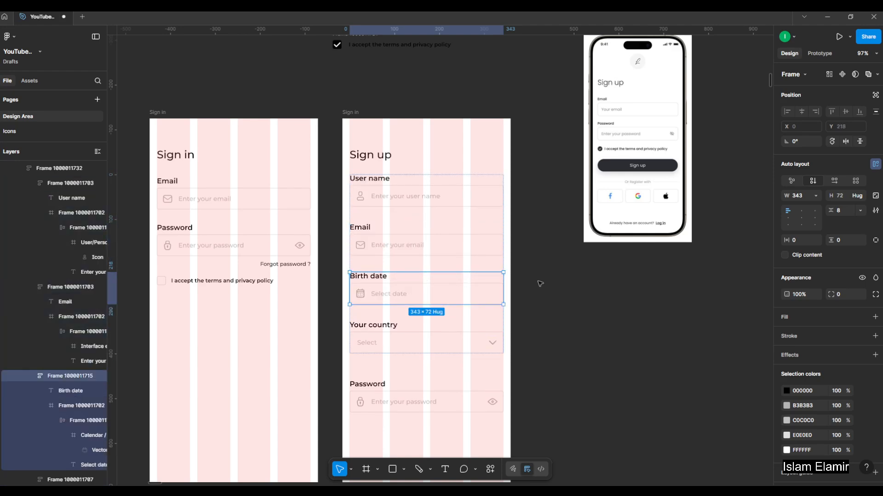
# Delete the Password field from the Sign up frame.
pyautogui.click(427, 205)
pyautogui.click(394, 248)
pyautogui.click(396, 295)
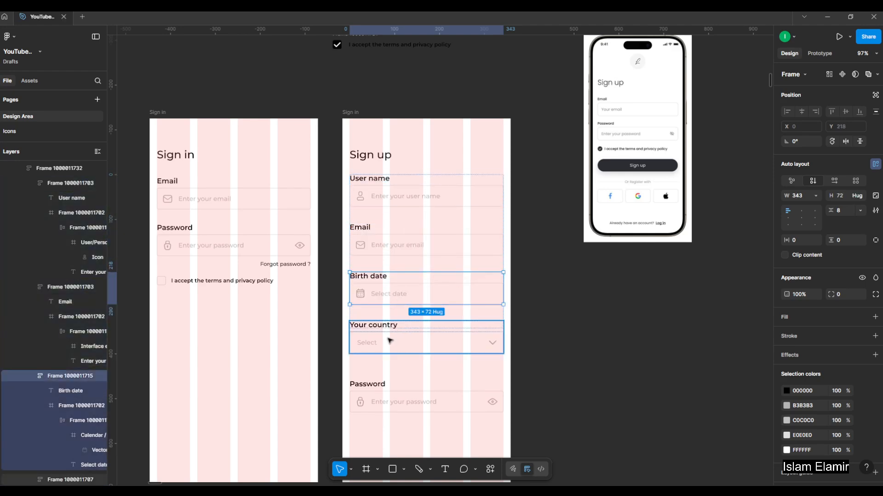
pyautogui.click(390, 341)
pyautogui.click(433, 381)
pyautogui.click(598, 278)
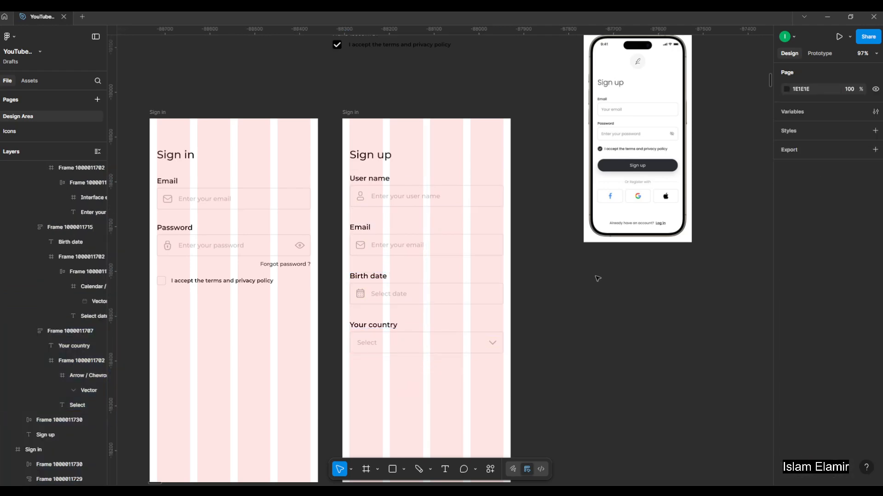
# Move the terms and privacy policy row from the Sign in frame into the Sign up auto layout, below Your country.
pyautogui.scroll(-4, 570, 253)
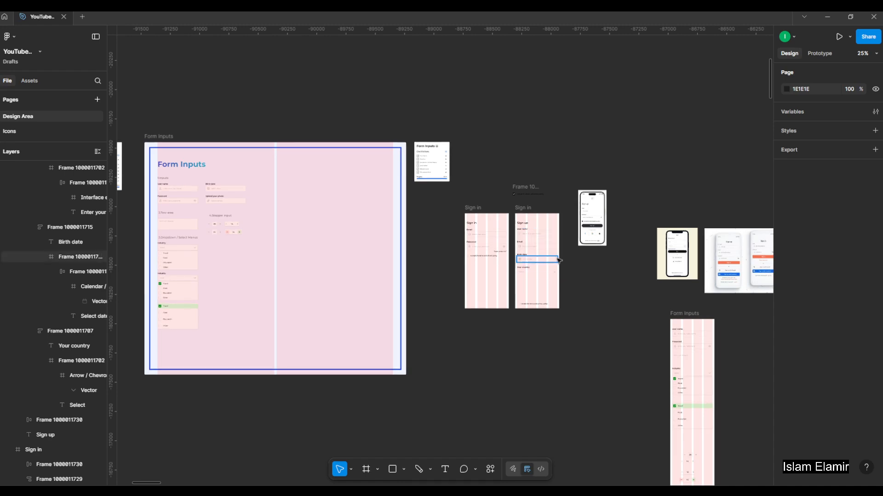
pyautogui.scroll(3, 557, 258)
pyautogui.scroll(1, 669, 161)
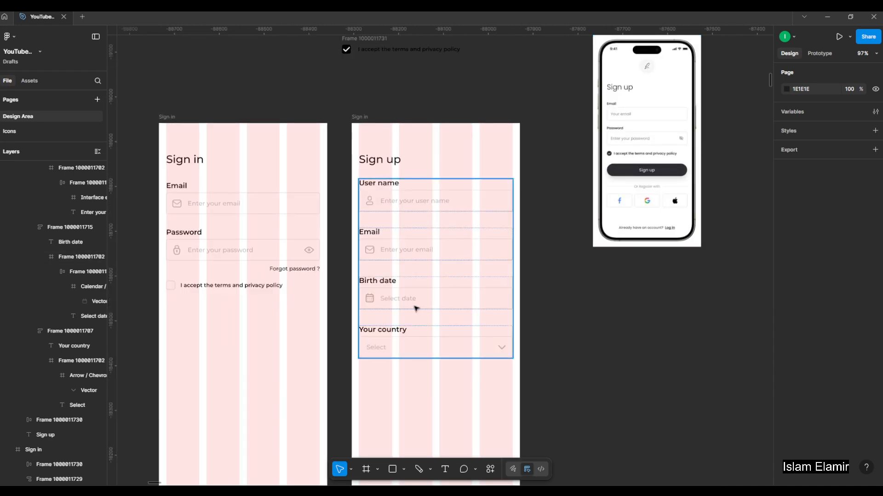
pyautogui.moveTo(266, 288); pyautogui.dragTo(464, 314)
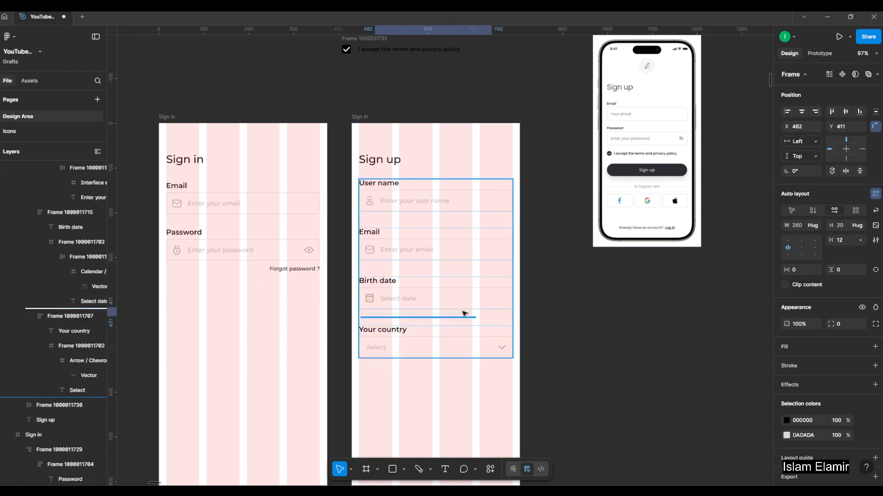
pyautogui.moveTo(455, 389); pyautogui.dragTo(453, 388)
pyautogui.press('Down')
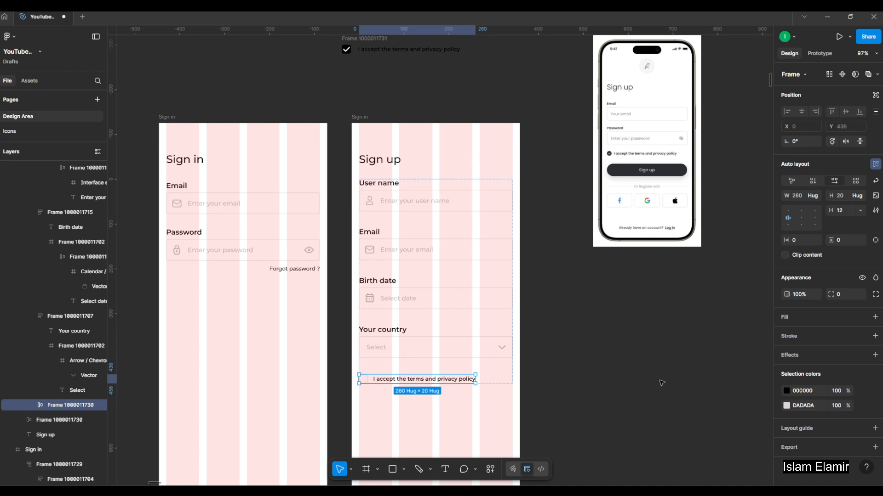
pyautogui.click(660, 382)
# Copy the wide purple Next button with its arrow from the Interactive Elements frame.
pyautogui.scroll(4, 556, 381)
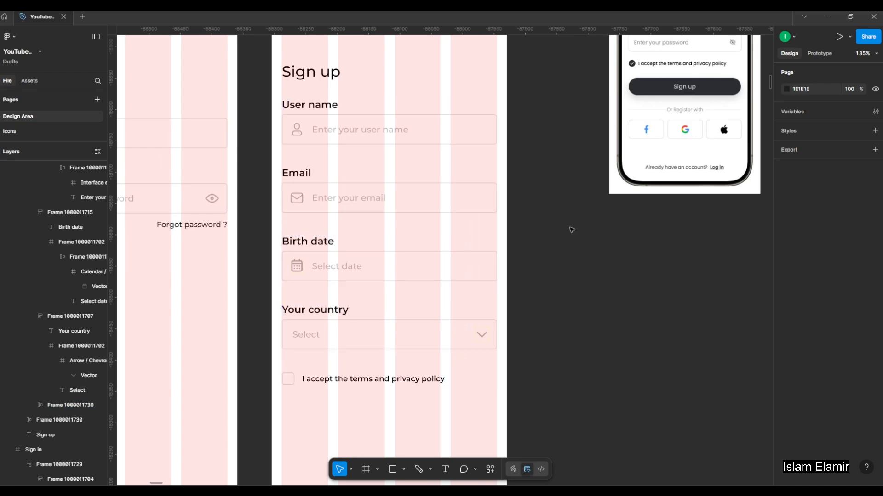
pyautogui.scroll(-5, 572, 228)
pyautogui.scroll(-8, 609, 274)
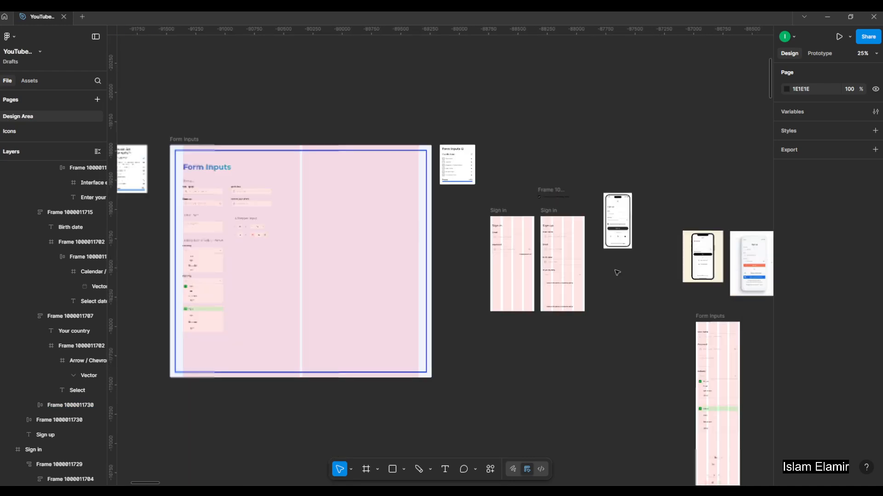
pyautogui.scroll(-1, 175, 267)
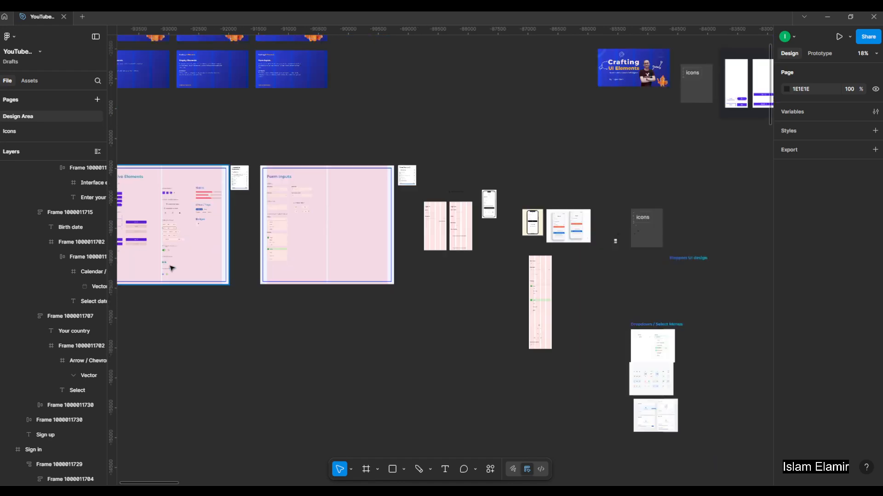
pyautogui.scroll(5, 131, 223)
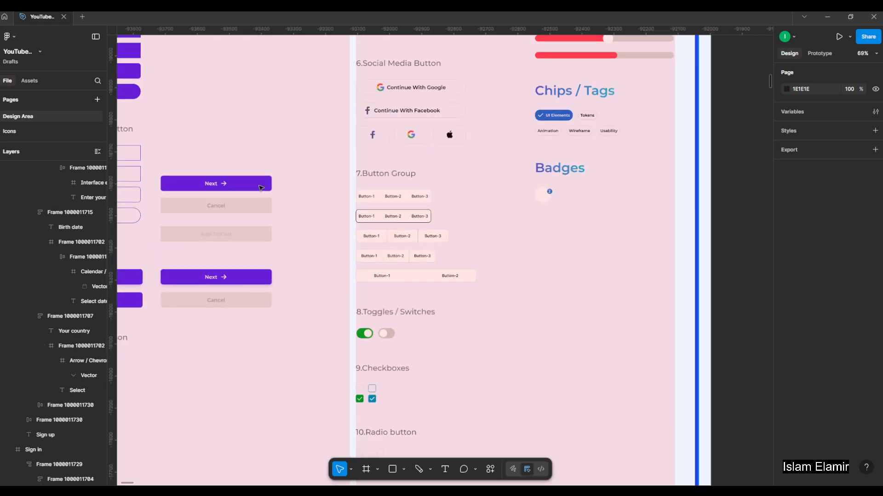
pyautogui.click(261, 188)
pyautogui.scroll(-8, 216, 181)
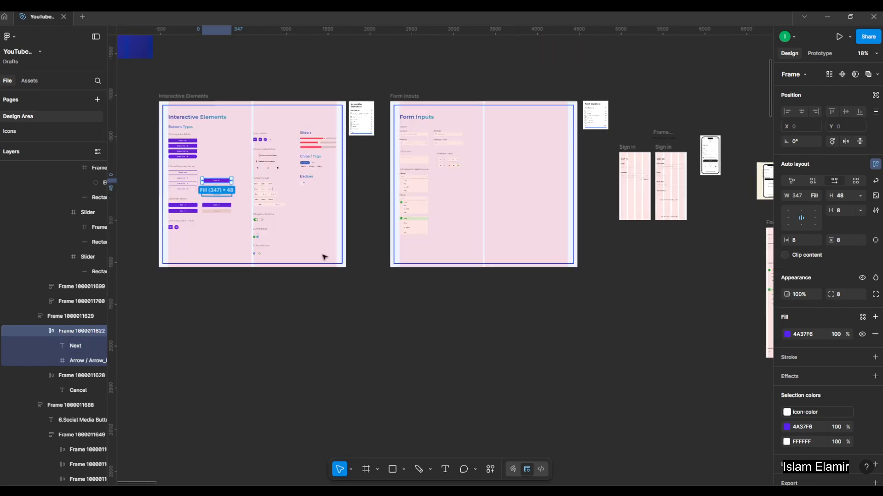
# Paste the Next button into the Sign up frame, place it between the two terms rows at Y 647 and centre it horizontally.
pyautogui.click(481, 292)
pyautogui.scroll(4, 656, 239)
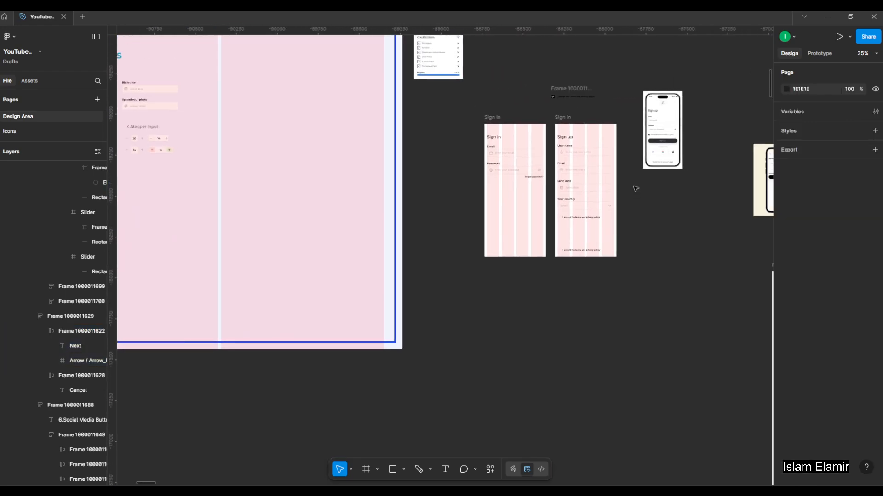
pyautogui.scroll(4, 636, 188)
pyautogui.click(499, 68)
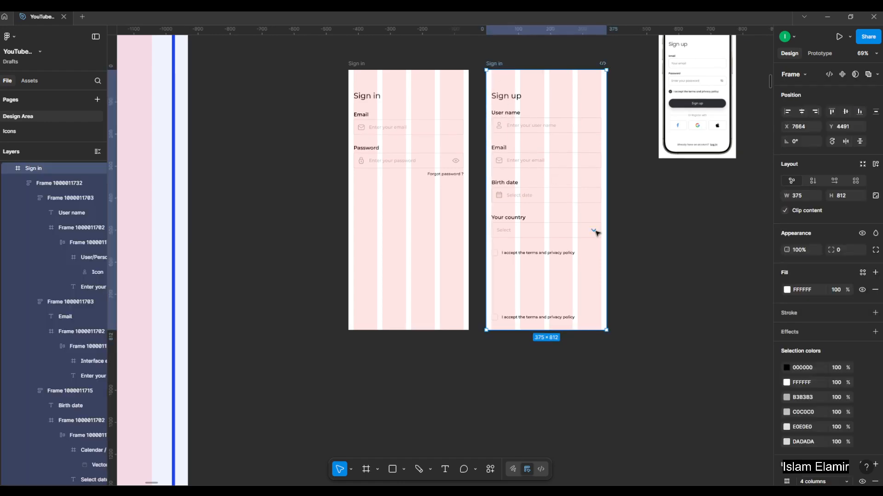
pyautogui.hotkey('ctrl', 'v')
pyautogui.moveTo(568, 86); pyautogui.dragTo(581, 294)
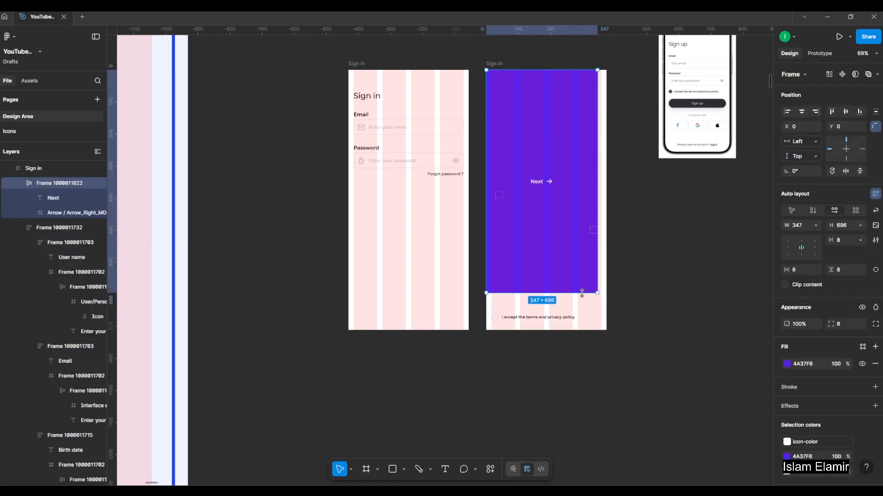
pyautogui.hotkey('ctrl', 'z')
pyautogui.moveTo(570, 81); pyautogui.dragTo(581, 289)
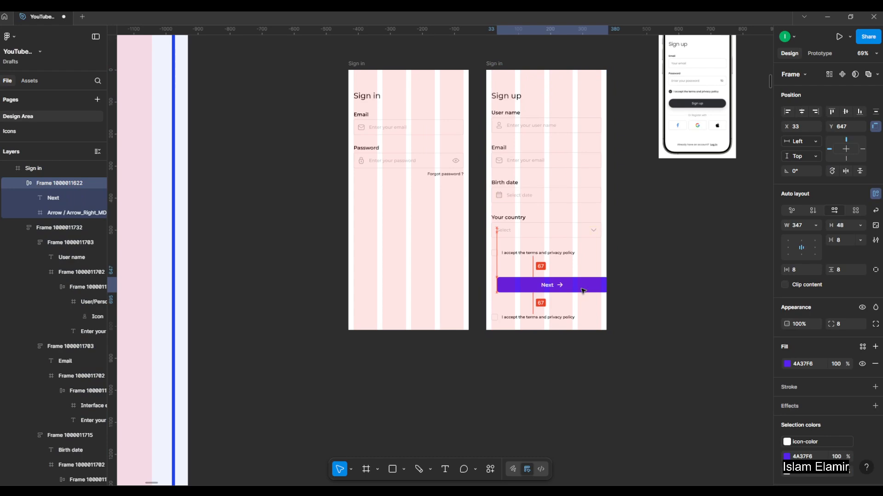
pyautogui.click(801, 112)
# Move the Next button up to Y 633, closer to the upper terms row.
pyautogui.scroll(5, 614, 260)
pyautogui.press('Escape')
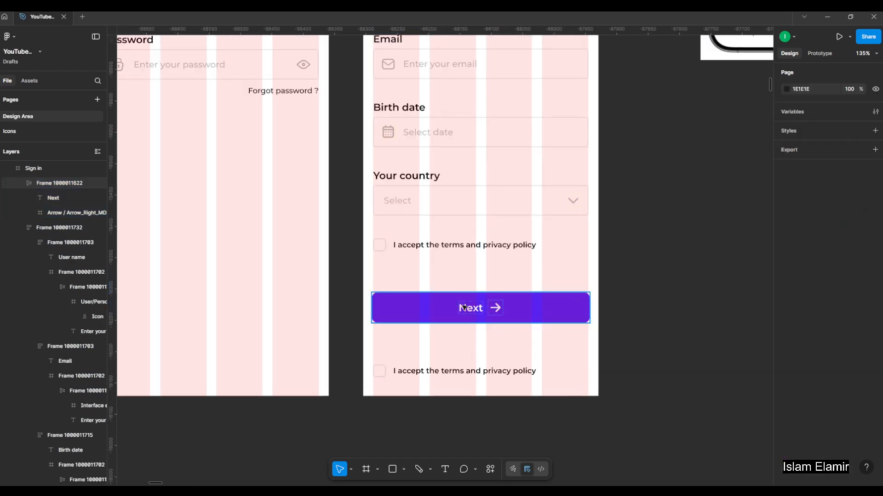
pyautogui.click(463, 308)
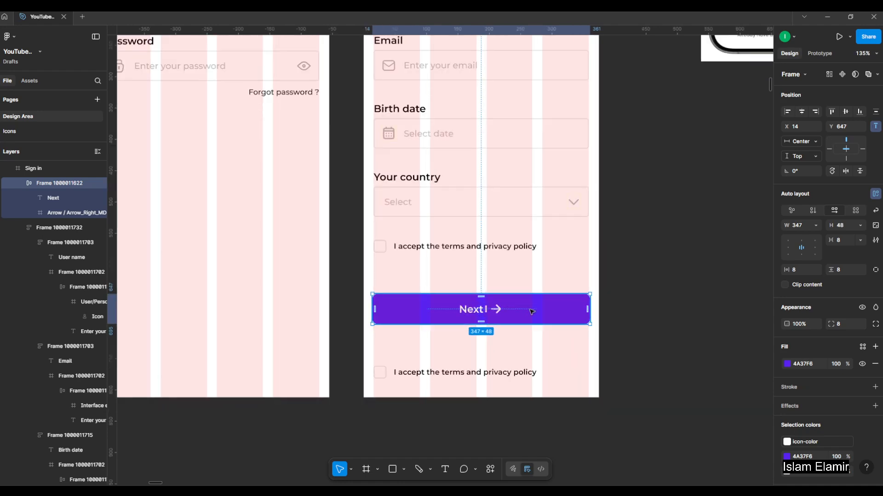
pyautogui.moveTo(536, 311); pyautogui.dragTo(481, 302)
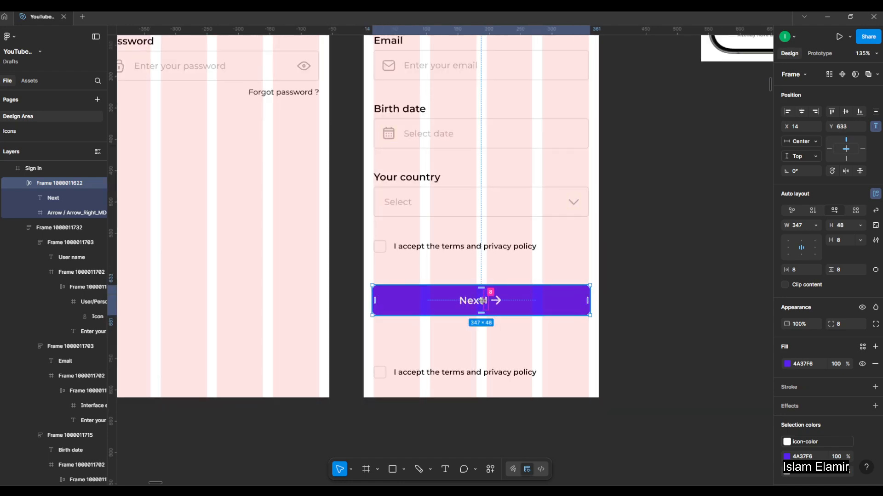
pyautogui.scroll(-4, 439, 307)
pyautogui.scroll(2, 616, 108)
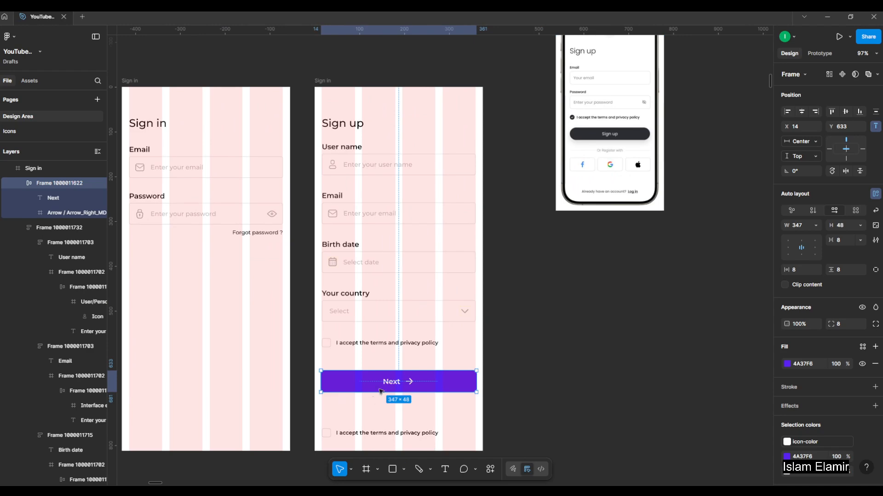
# Change the Next button's label to "Sign Up" and delete its arrow icon.
pyautogui.doubleClick(394, 379)
pyautogui.doubleClick(391, 382)
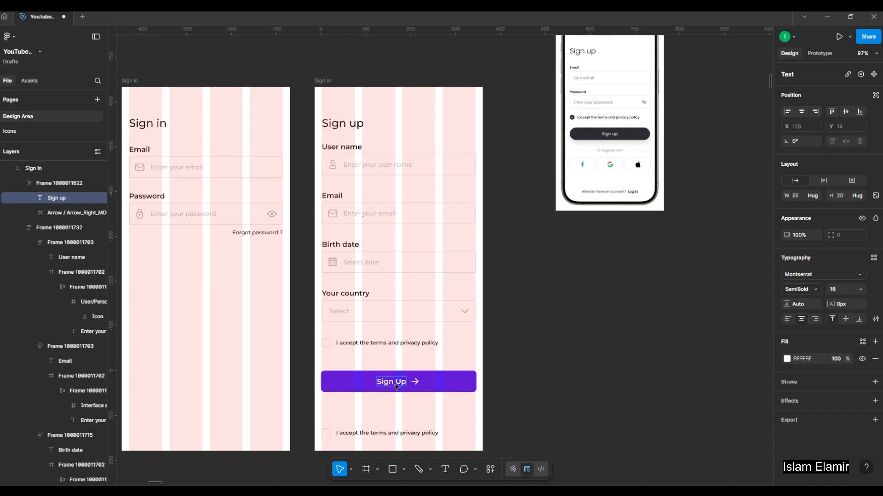
pyautogui.press('Escape')
pyautogui.scroll(5, 510, 401)
pyautogui.click(368, 373)
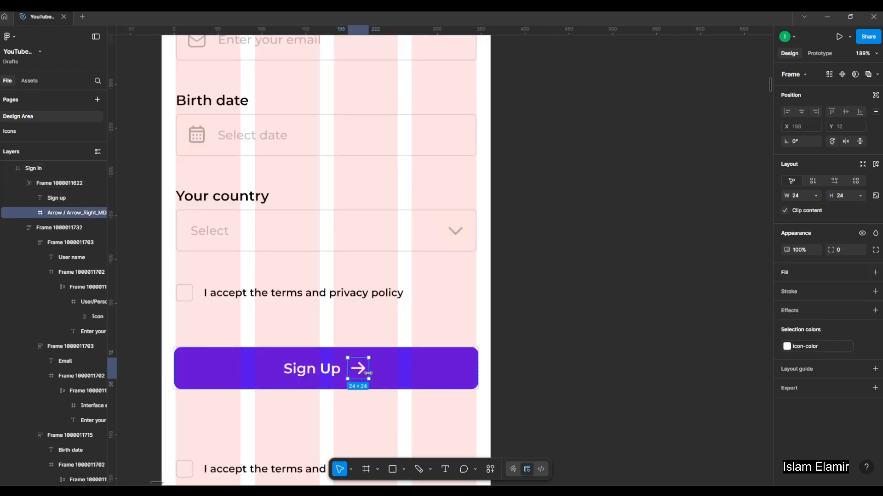
pyautogui.press('Delete')
# Delete the duplicate terms and privacy policy row below the Sign Up button.
pyautogui.scroll(-3, 532, 317)
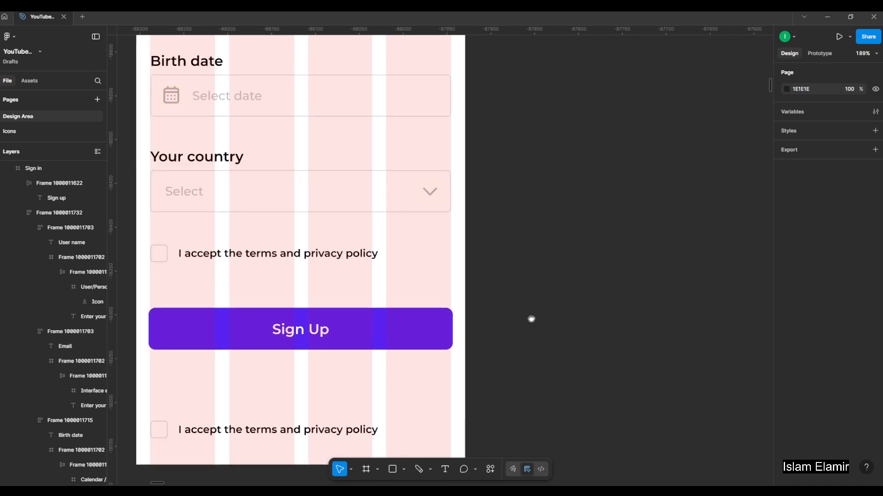
pyautogui.click(329, 398)
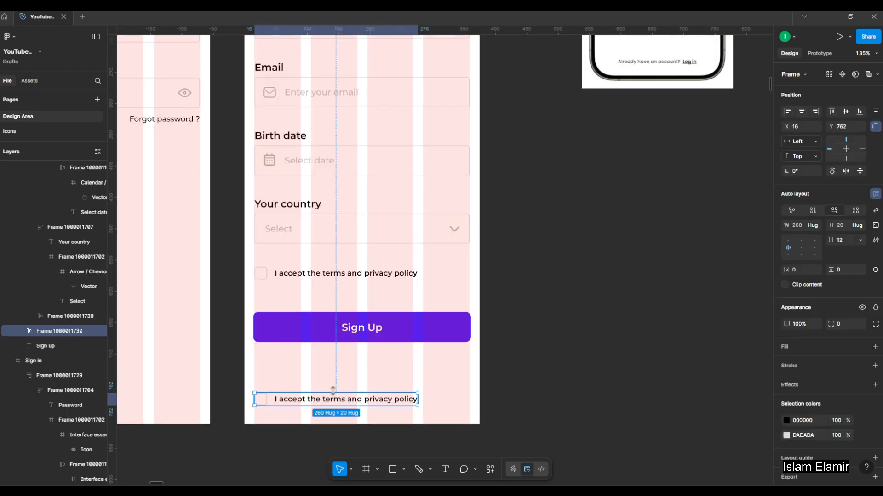
pyautogui.press('Delete')
# Set the vertical spacing between the fields in the Sign up form stack to 24.
pyautogui.scroll(-3, 508, 311)
pyautogui.moveTo(545, 254); pyautogui.dragTo(522, 352)
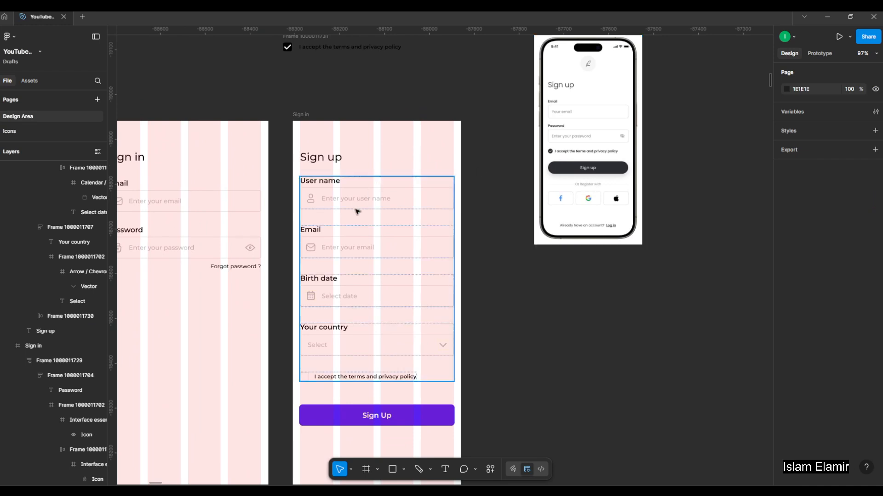
pyautogui.click(368, 344)
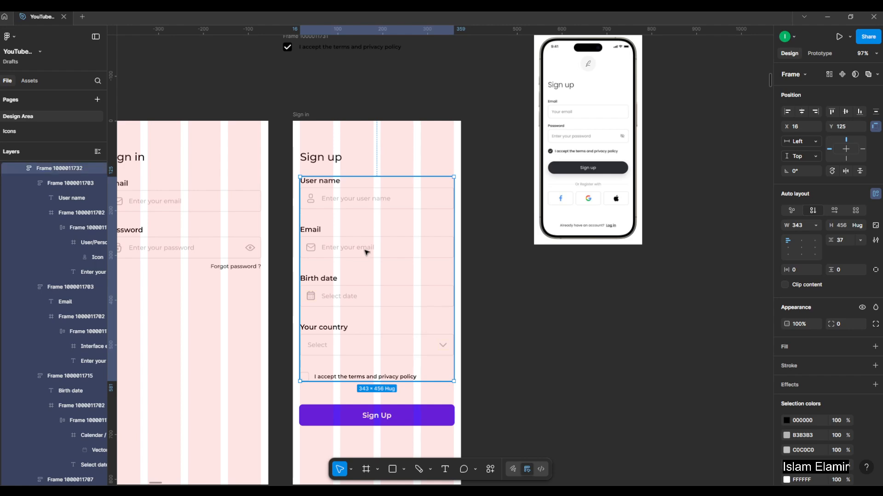
pyautogui.click(370, 414)
pyautogui.click(367, 358)
pyautogui.moveTo(377, 324); pyautogui.dragTo(377, 304)
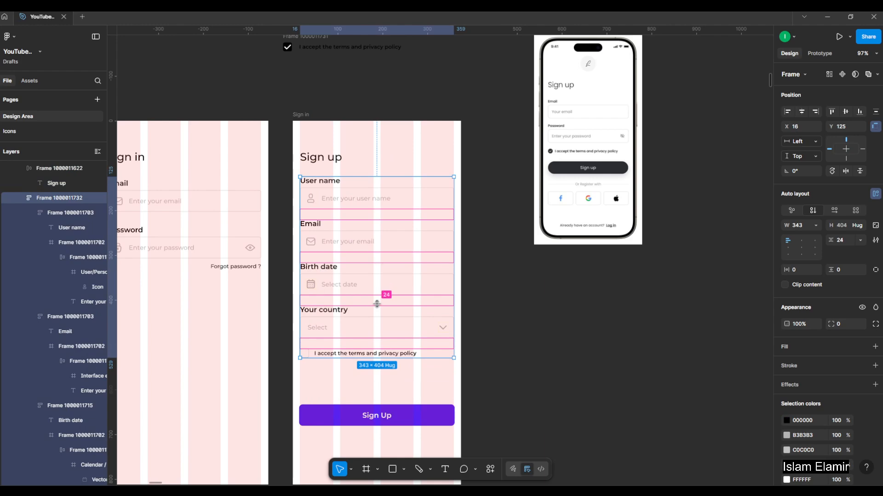
# Move the Sign Up button up until the gap below the form stack is 80.
pyautogui.click(374, 414)
pyautogui.keyDown('shift'); pyautogui.click(388, 346); pyautogui.keyUp('shift')
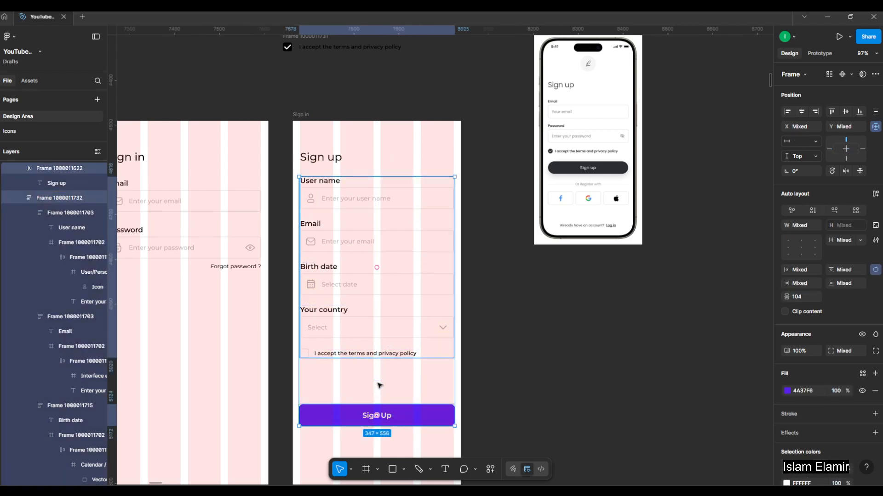
pyautogui.moveTo(377, 385); pyautogui.dragTo(378, 374)
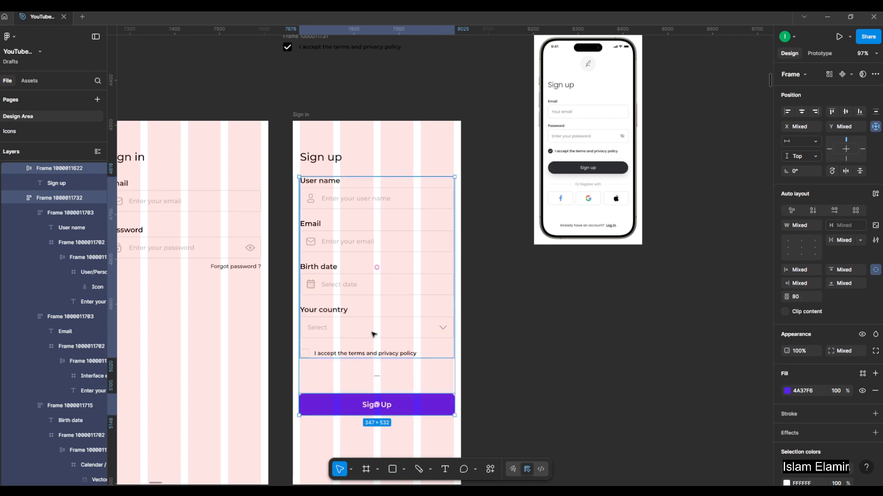
# Resize the Sign Up button from both side edges to fit the layout columns, at X 16 and 343 wide.
pyautogui.click(411, 330)
pyautogui.press('alt')
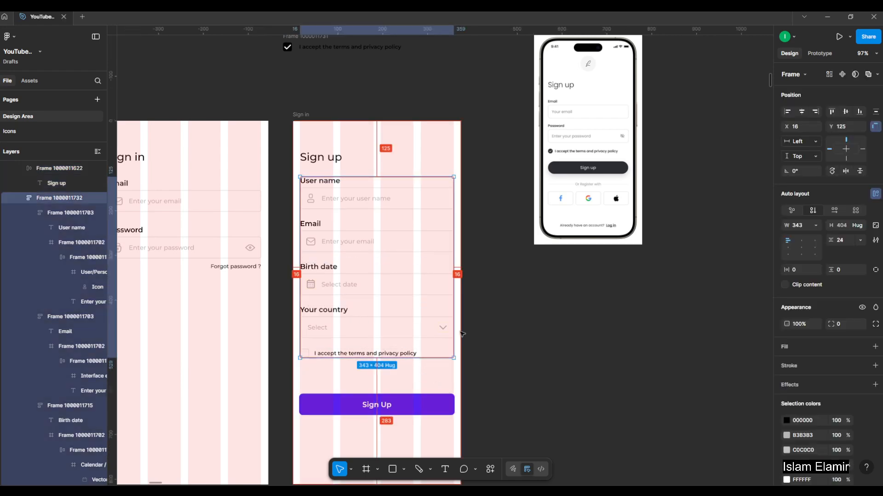
pyautogui.click(403, 411)
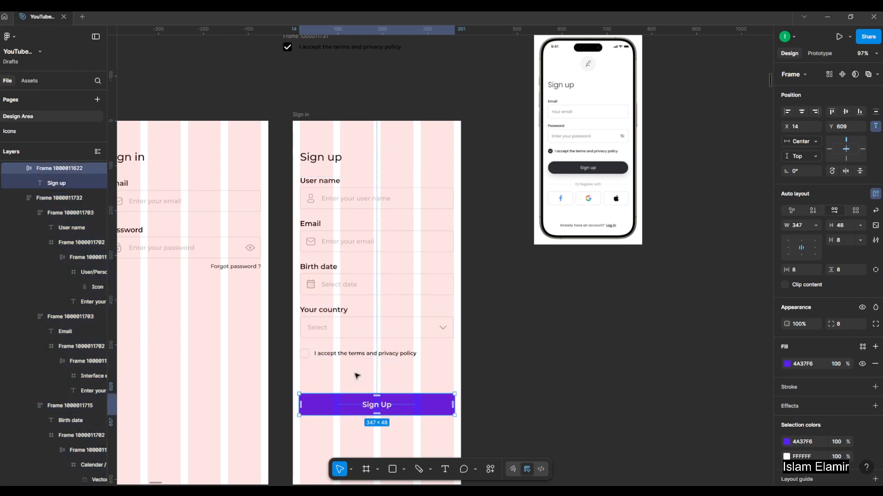
pyautogui.scroll(15, 303, 428)
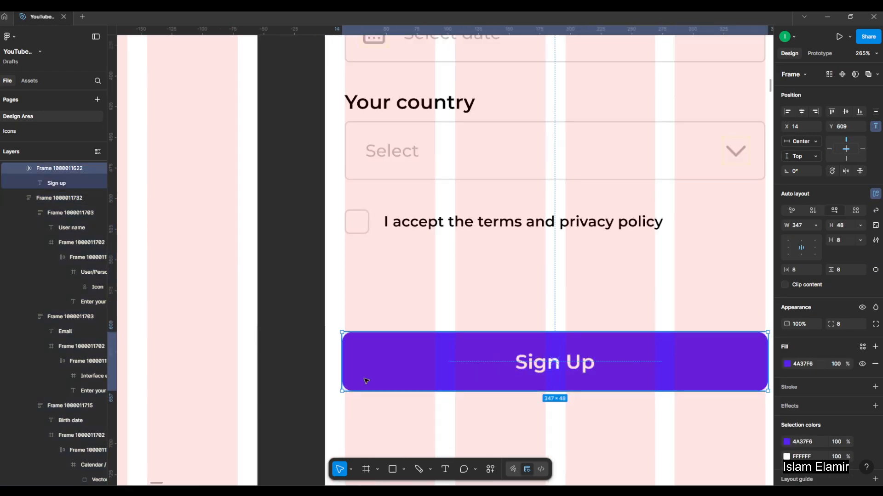
pyautogui.moveTo(319, 336); pyautogui.dragTo(329, 335)
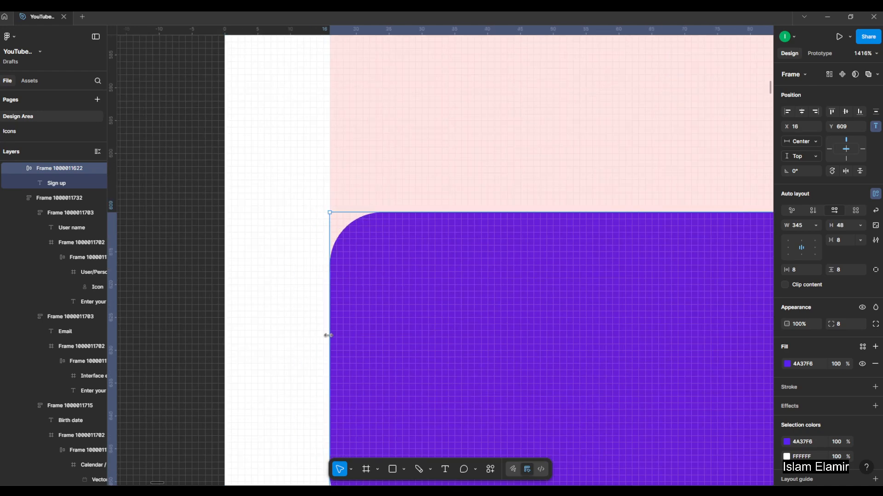
pyautogui.scroll(-10, 303, 318)
pyautogui.scroll(8, 525, 313)
pyautogui.scroll(-3, 525, 314)
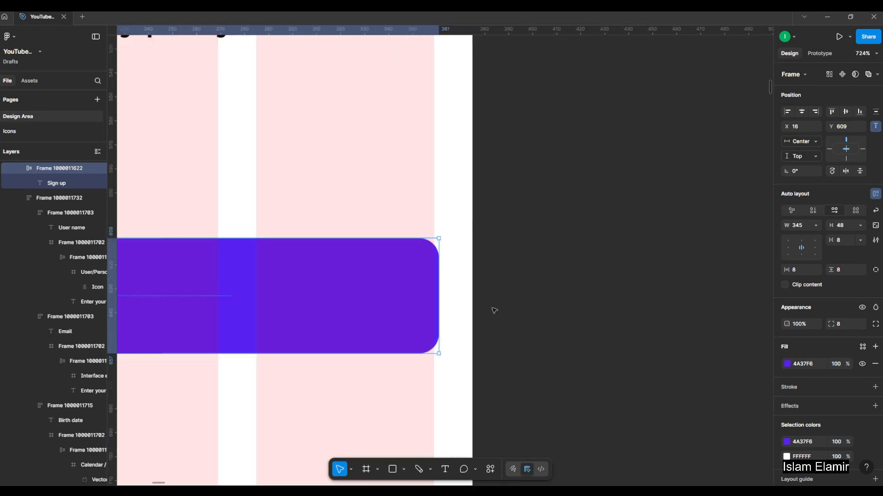
pyautogui.moveTo(436, 299); pyautogui.dragTo(433, 301)
pyautogui.press('alt')
pyautogui.press('alt')
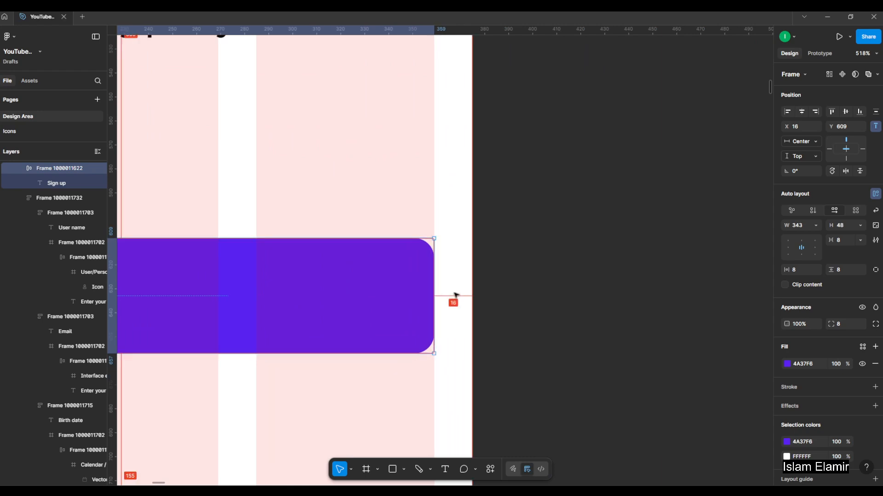
# Wrap the form stack and the Sign Up button in a vertical auto layout with 32 spacing.
pyautogui.scroll(-10, 485, 293)
pyautogui.keyDown('shift'); pyautogui.click(392, 201); pyautogui.keyUp('shift')
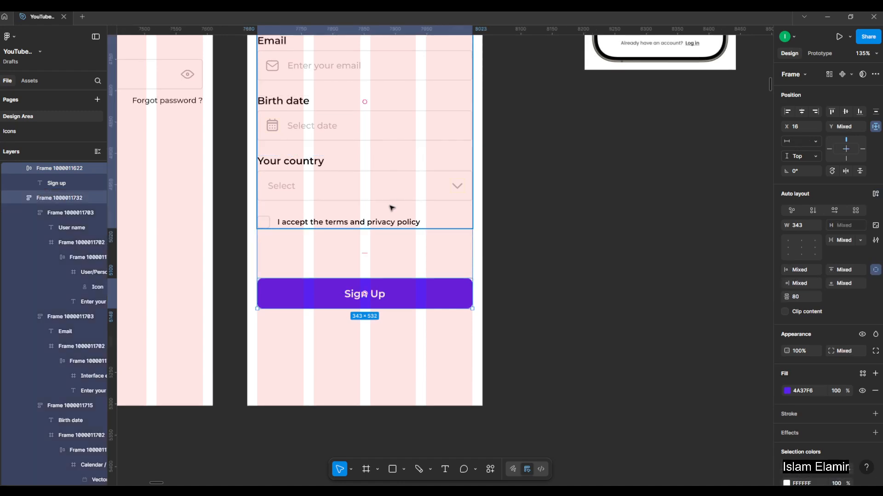
pyautogui.hotkey('shift', 'a')
pyautogui.moveTo(364, 251); pyautogui.dragTo(371, 237)
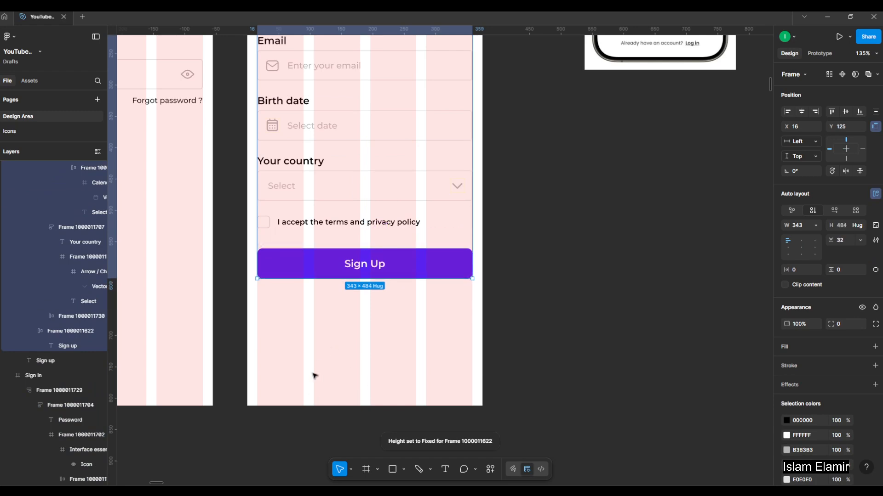
# Compare the Sign up screen with the reference image, examining its section below the sign-up button.
pyautogui.scroll(-5, 368, 386)
pyautogui.click(475, 299)
pyautogui.scroll(1, 476, 292)
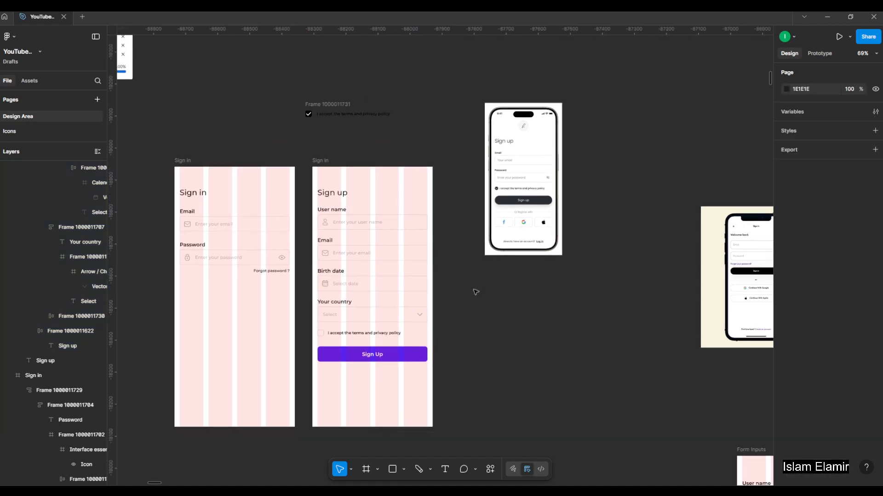
pyautogui.click(345, 210)
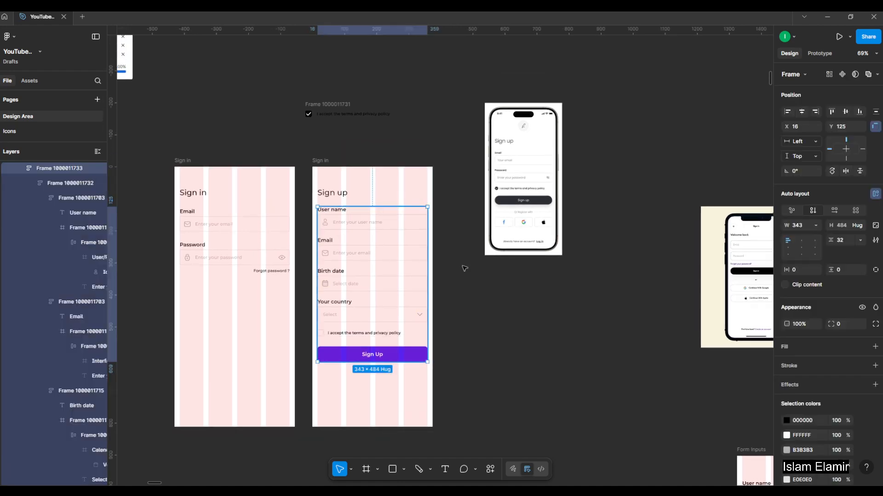
pyautogui.click(523, 319)
pyautogui.scroll(5, 524, 220)
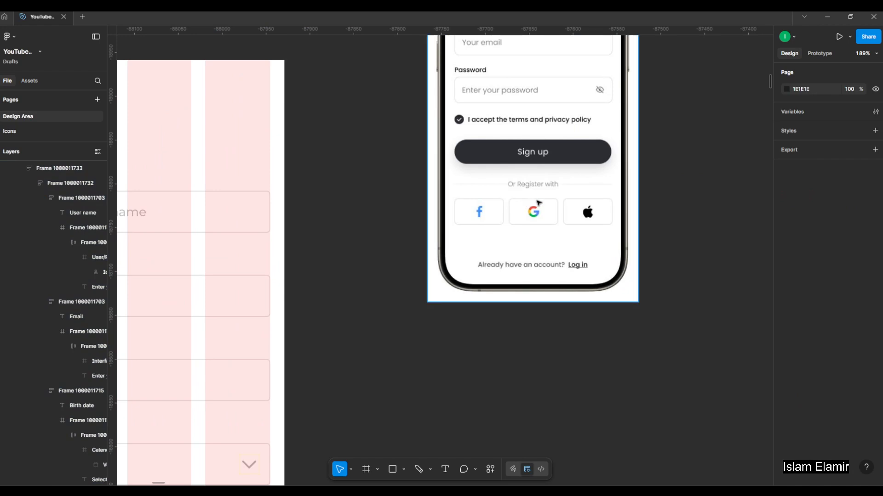
pyautogui.scroll(-3, 529, 211)
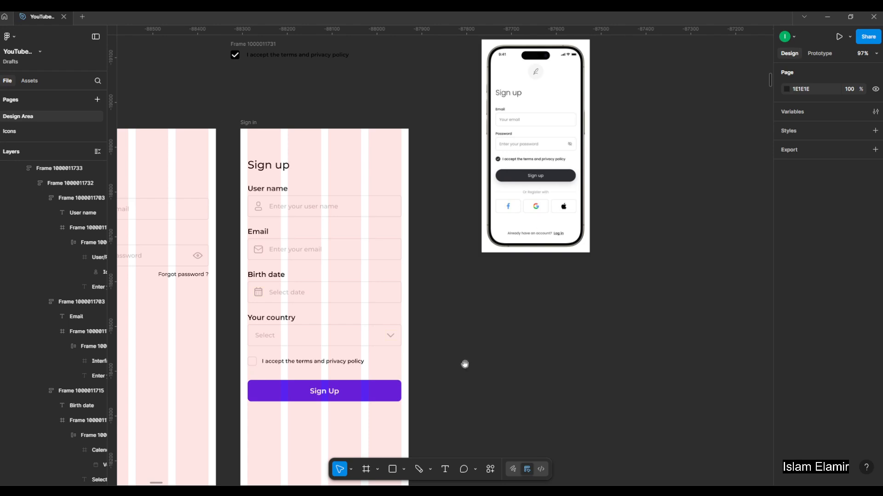
pyautogui.moveTo(465, 365); pyautogui.dragTo(490, 309)
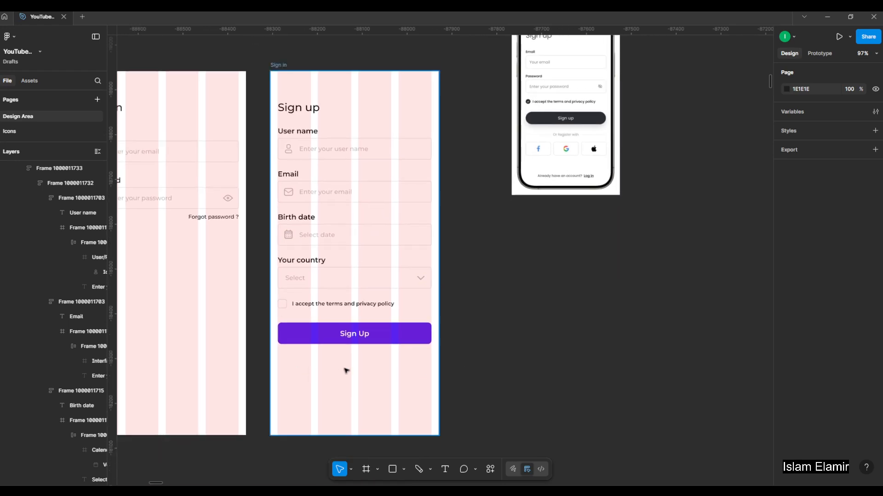
# Duplicate the "Select date" placeholder below the Sign Up button at X 122, Y 654, and move the sign-up reference image down beside the frame.
pyautogui.keyDown('ctrl'); pyautogui.click(321, 236); pyautogui.keyUp('ctrl')
pyautogui.keyDown('alt'); pyautogui.moveTo(360, 405); pyautogui.dragTo(346, 369); pyautogui.keyUp('alt')
pyautogui.moveTo(562, 108); pyautogui.dragTo(510, 359)
# Replace the text of the placeholder copy below the Sign Up button with "Or S".
pyautogui.scroll(5, 454, 321)
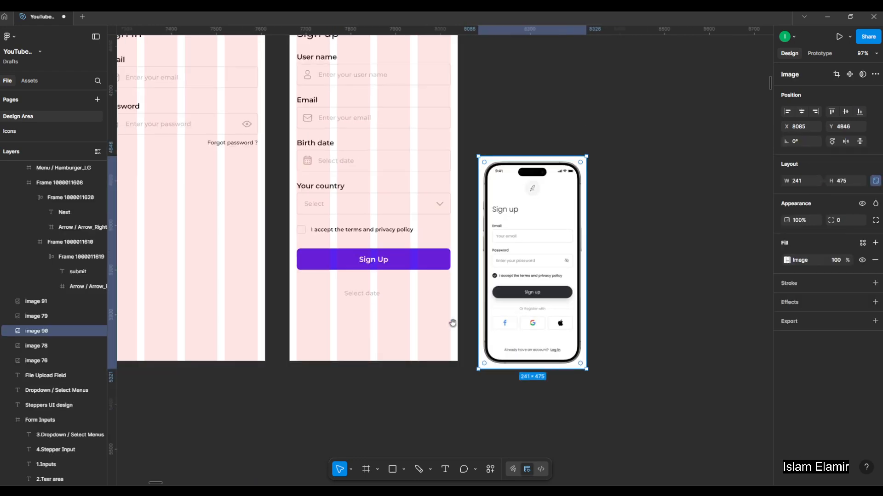
pyautogui.doubleClick(372, 277)
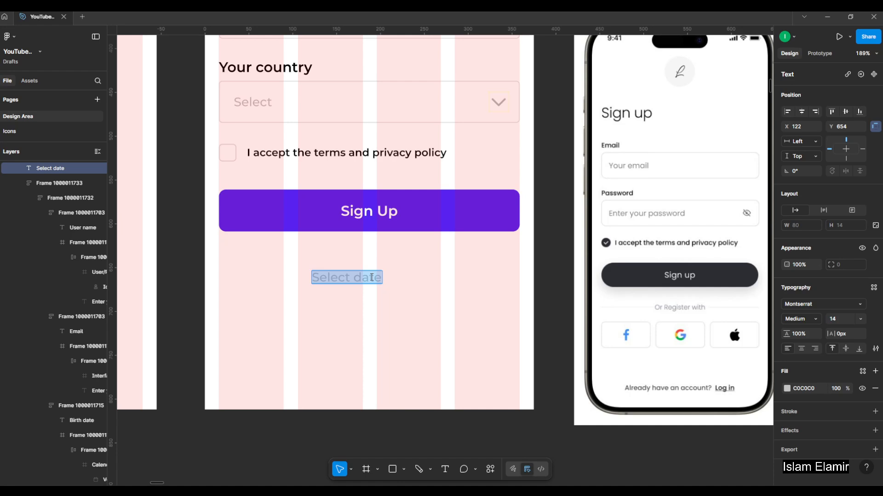
pyautogui.write('Or Signup with')
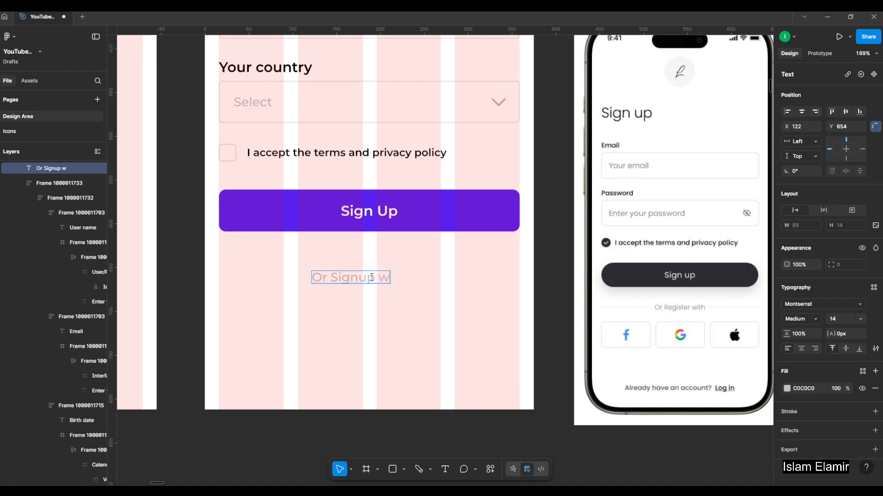
# Finish the "Or Signup with" text, centre-align it and centre it horizontally in the Sign up frame.
pyautogui.click(413, 241)
pyautogui.click(801, 349)
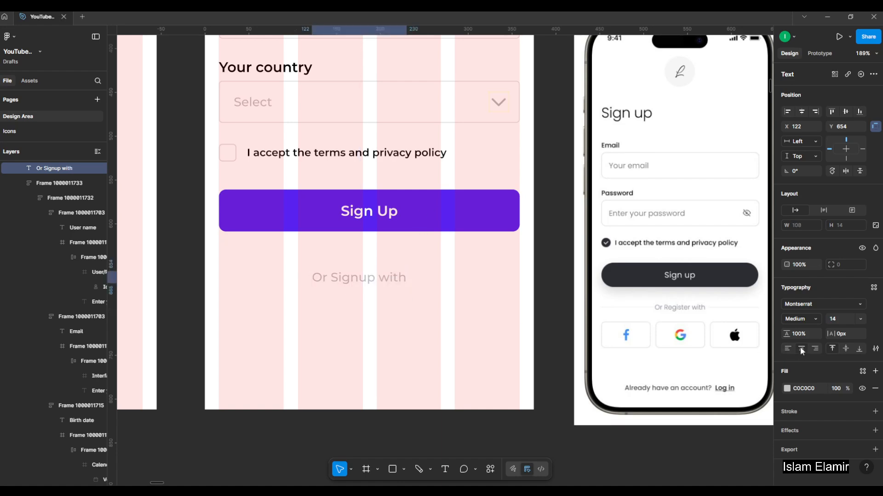
pyautogui.click(803, 113)
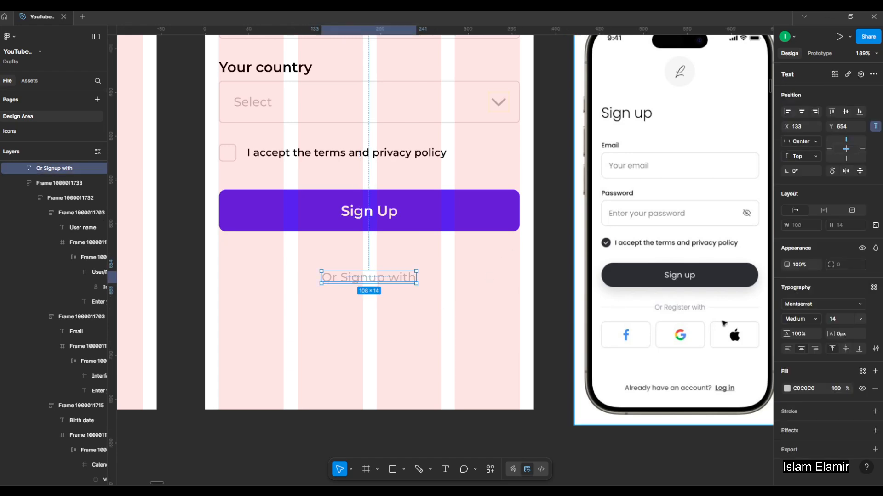
# Draw a horizontal line about 99 long to the right of the "Or Signup with" text using the Line tool.
pyautogui.scroll(3, 708, 317)
pyautogui.scroll(-3, 600, 312)
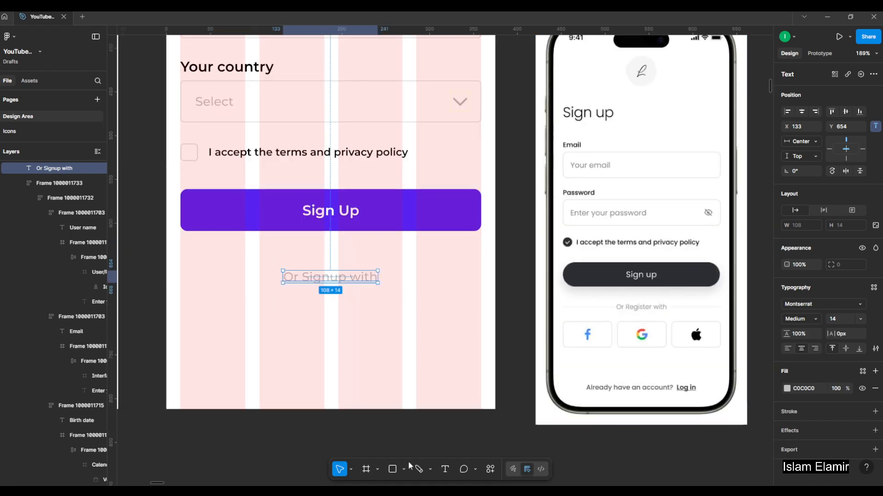
pyautogui.click(405, 470)
pyautogui.click(421, 401)
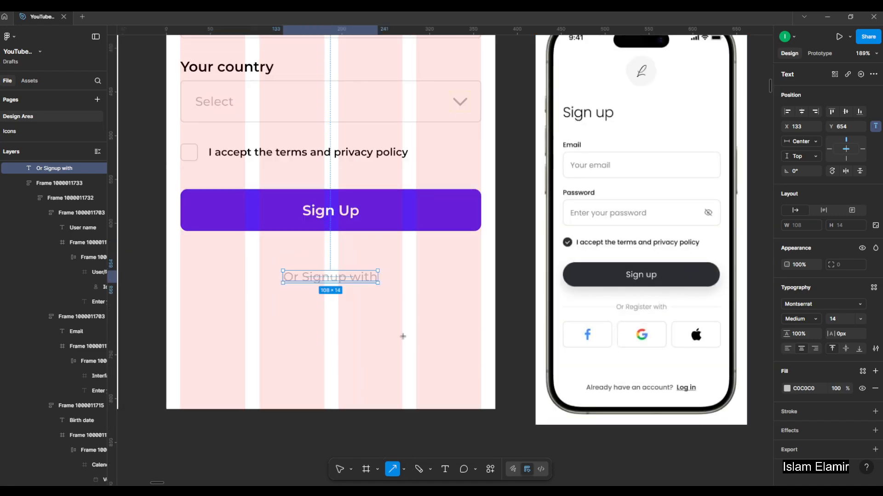
pyautogui.click(403, 470)
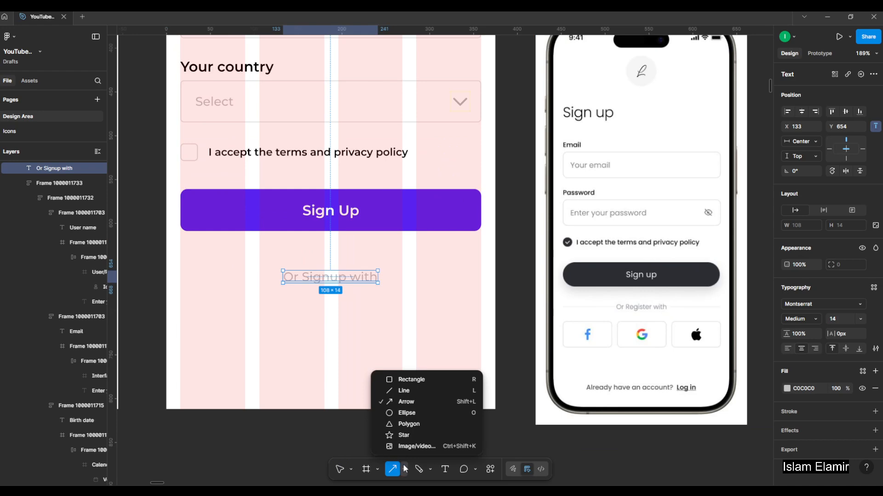
pyautogui.click(416, 394)
pyautogui.scroll(3, 385, 276)
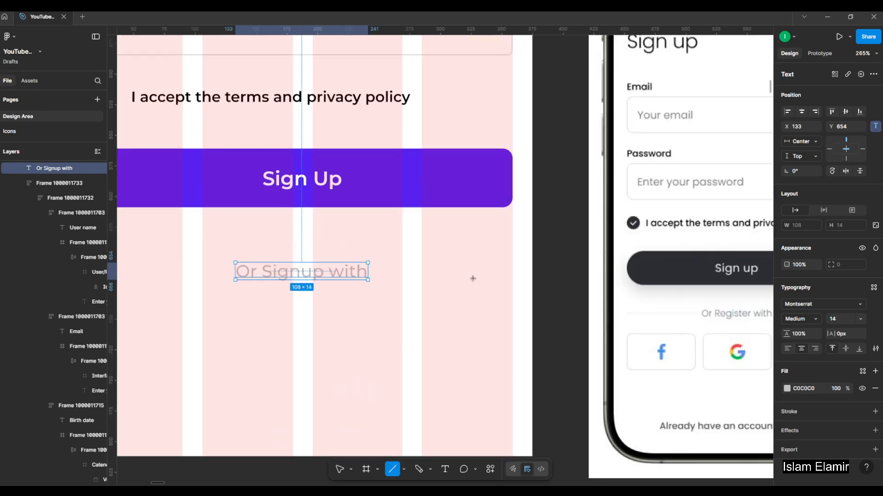
pyautogui.moveTo(383, 275); pyautogui.dragTo(503, 274)
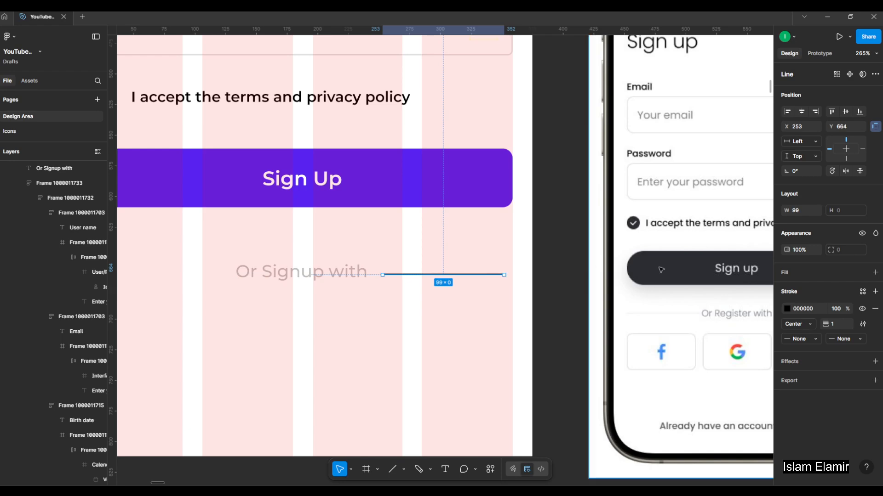
# Set the line's width to 100 and its stroke to E0E0E0 by sampling the border of an input field.
pyautogui.click(799, 211)
pyautogui.write('100')
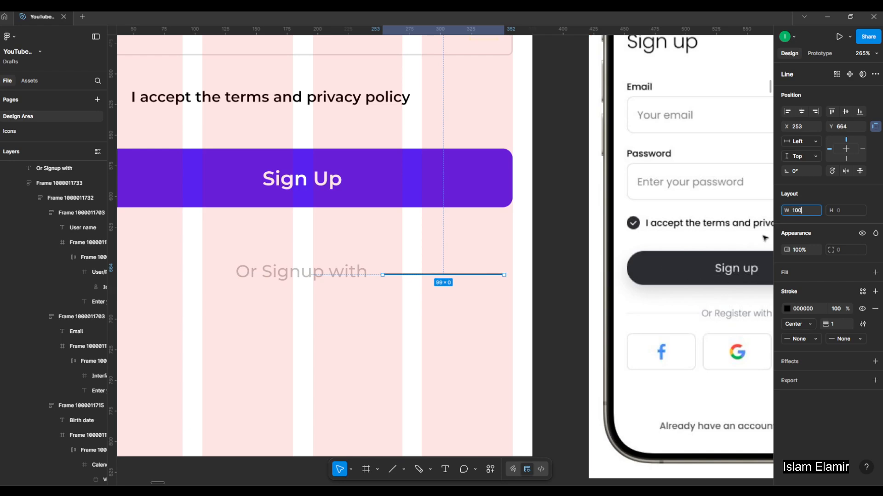
pyautogui.press('Return')
pyautogui.click(786, 309)
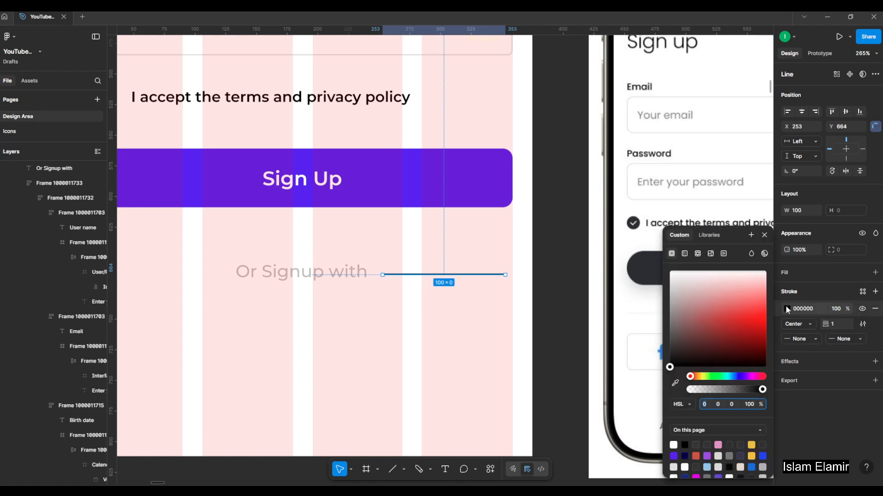
pyautogui.click(675, 384)
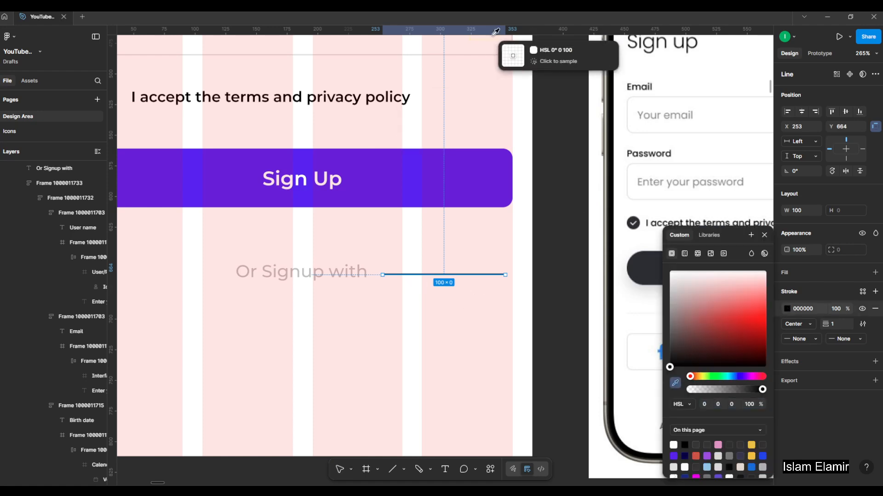
pyautogui.scroll(10, 512, 53)
pyautogui.click(541, 191)
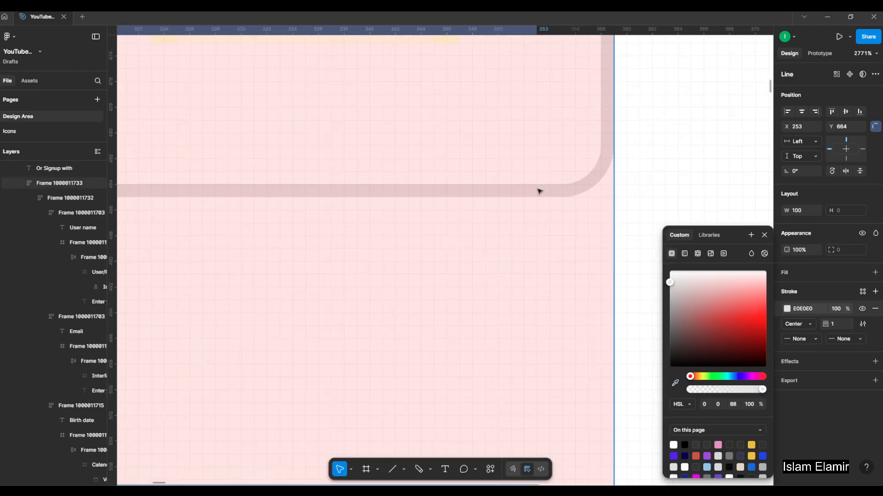
# Duplicate the line to the left of the "Or Signup with" text, at X -2, Y 664.
pyautogui.scroll(-10, 506, 184)
pyautogui.scroll(-3, 331, 374)
pyautogui.scroll(5, 445, 332)
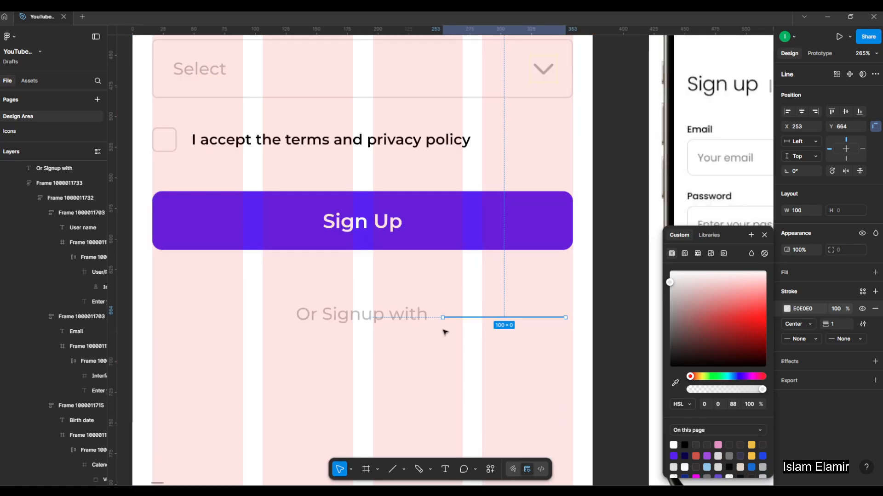
pyautogui.moveTo(388, 317); pyautogui.dragTo(207, 314)
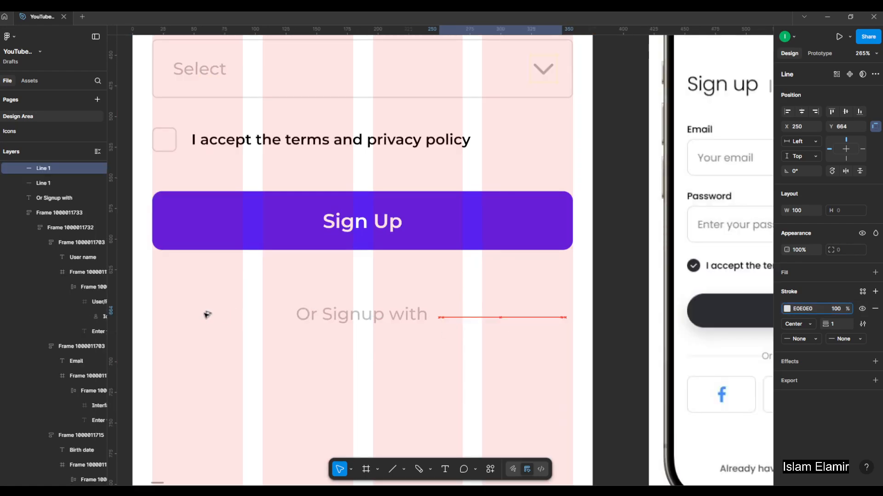
pyautogui.click(422, 314)
pyautogui.click(463, 317)
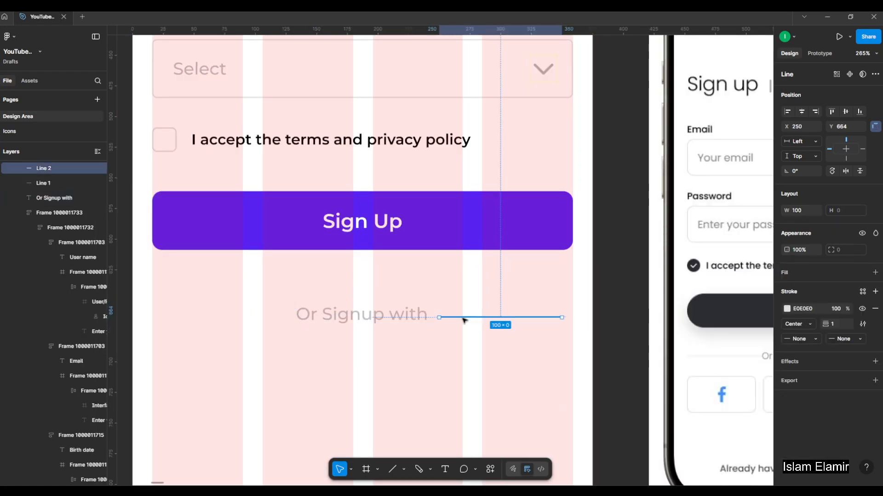
pyautogui.moveTo(468, 318); pyautogui.dragTo(159, 317)
pyautogui.click(232, 336)
# Try to wrap the text and the lines on either side of it in a horizontal auto layout.
pyautogui.click(236, 318)
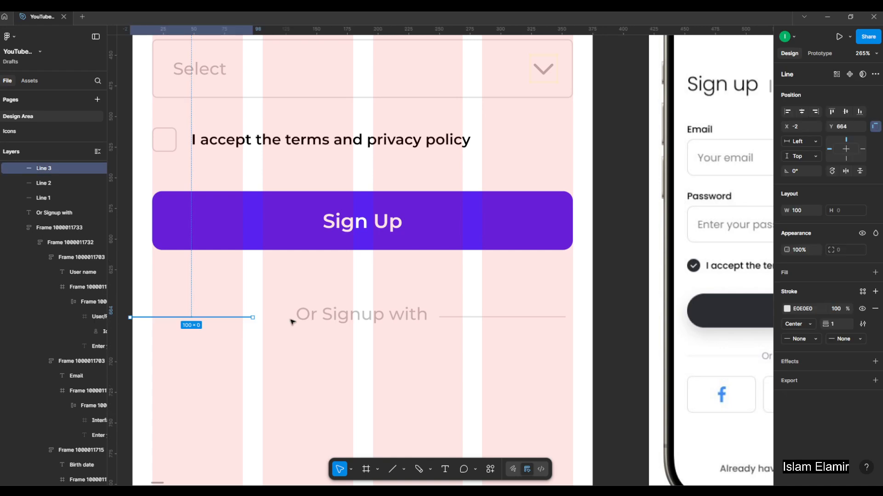
pyautogui.keyDown('shift'); pyautogui.click(361, 324); pyautogui.keyUp('shift')
pyautogui.keyDown('shift'); pyautogui.click(462, 317); pyautogui.keyUp('shift')
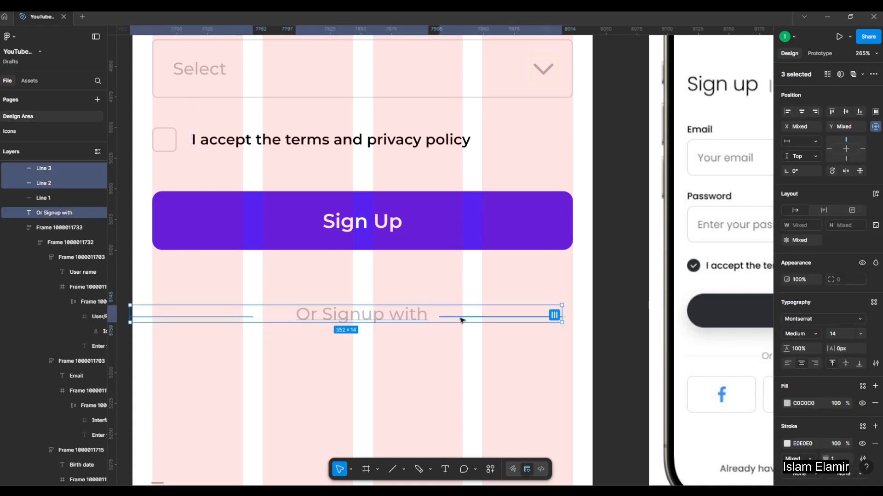
pyautogui.hotkey('shift', 'a')
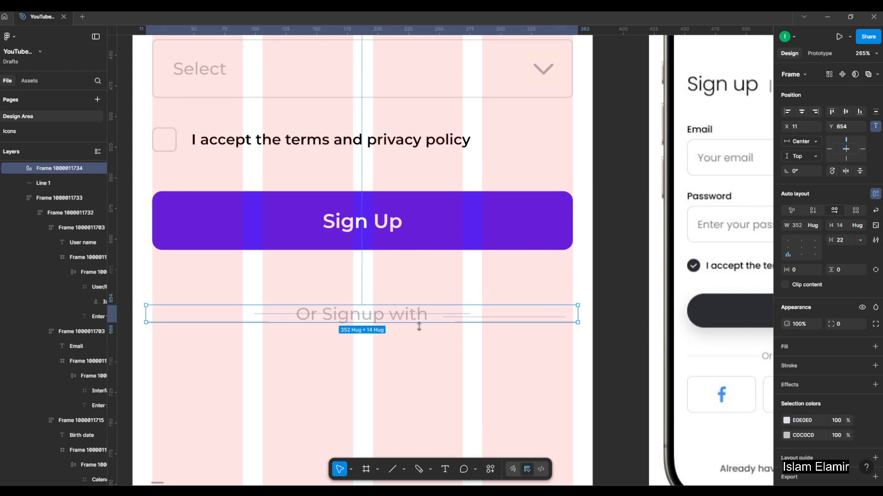
pyautogui.hotkey('ctrl', 'z')
# Delete the extra duplicate line overlapping the one to the right of the "Or Signup with" text.
pyautogui.click(452, 362)
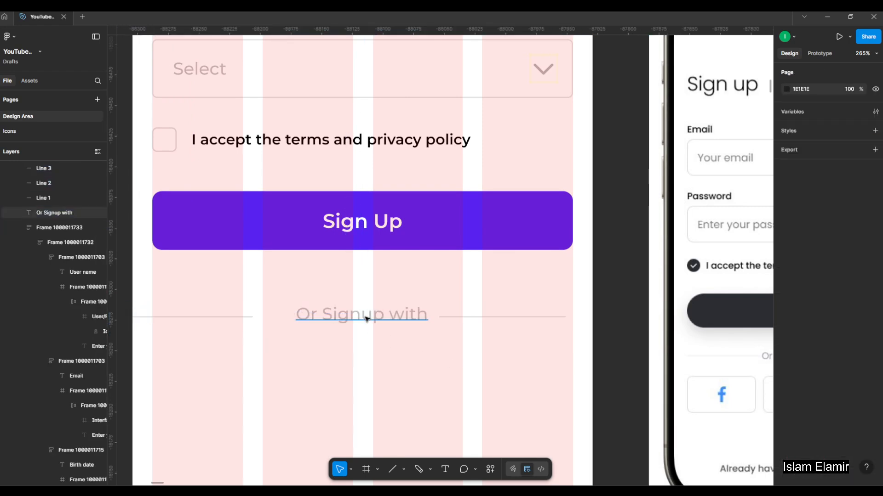
pyautogui.click(453, 317)
pyautogui.moveTo(454, 338); pyautogui.dragTo(471, 336)
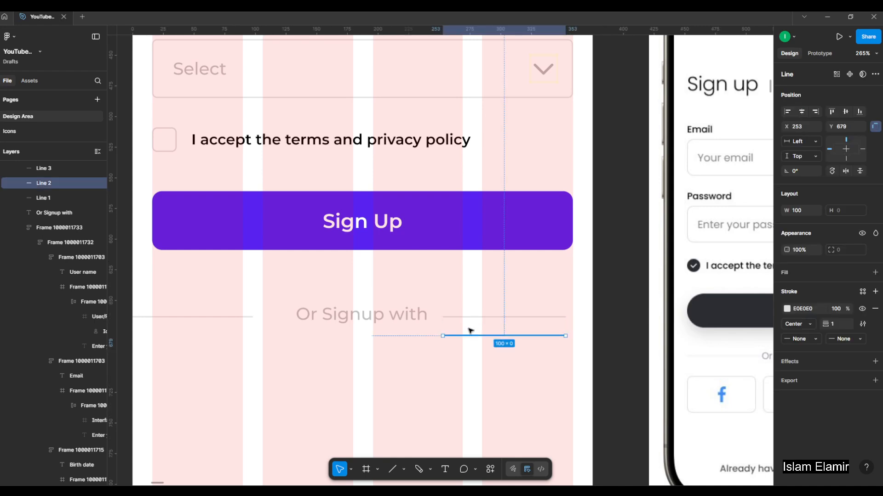
pyautogui.press('Delete')
# Wrap the "Or Signup with" text and its two side lines in a horizontal auto layout, centred horizontally in the Sign up frame.
pyautogui.click(469, 317)
pyautogui.keyDown('shift'); pyautogui.click(329, 319); pyautogui.keyUp('shift')
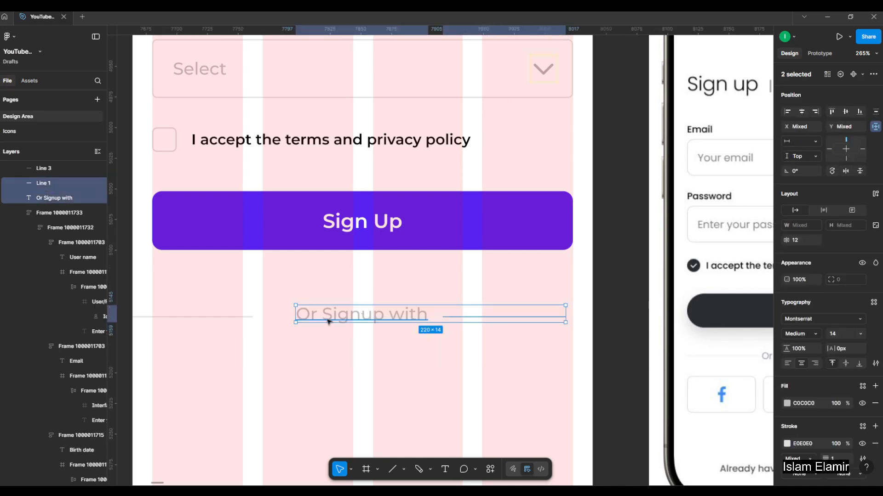
pyautogui.keyDown('shift'); pyautogui.click(233, 317); pyautogui.keyUp('shift')
pyautogui.hotkey('shift', 'a')
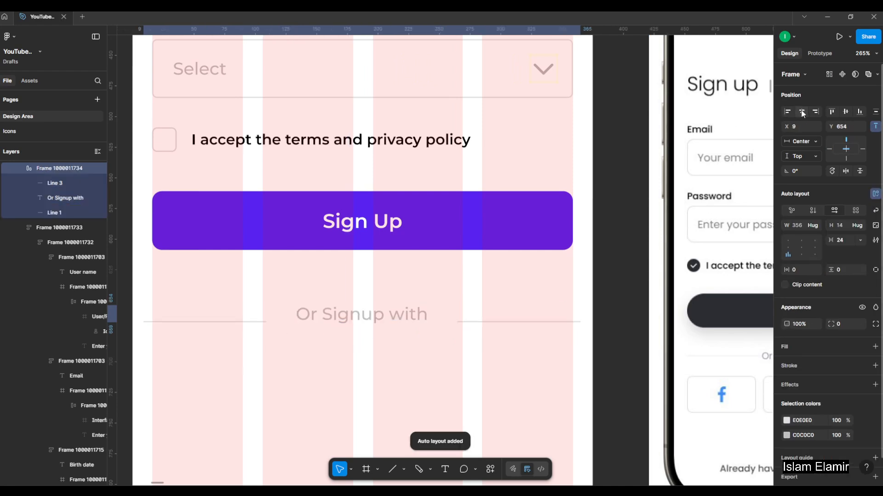
pyautogui.click(486, 293)
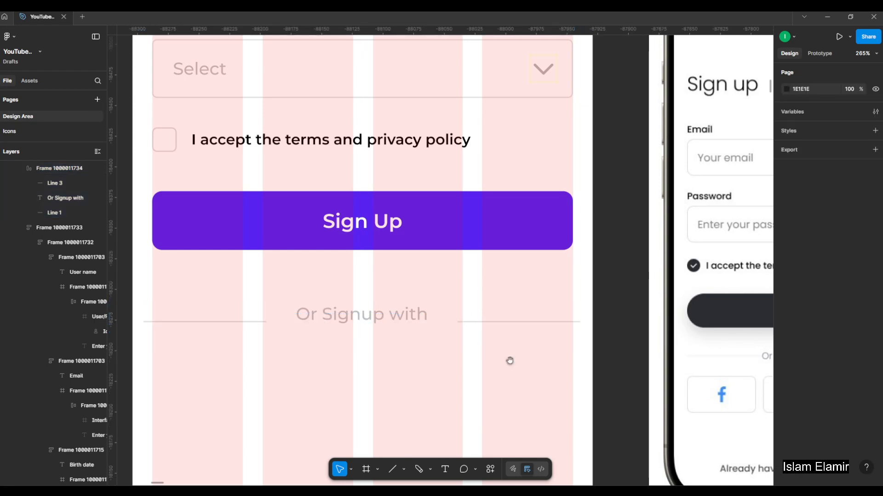
# Set the spacing between the divider's text and lines to 16 and centre the divider horizontally in the frame.
pyautogui.click(447, 321)
pyautogui.scroll(3, 447, 321)
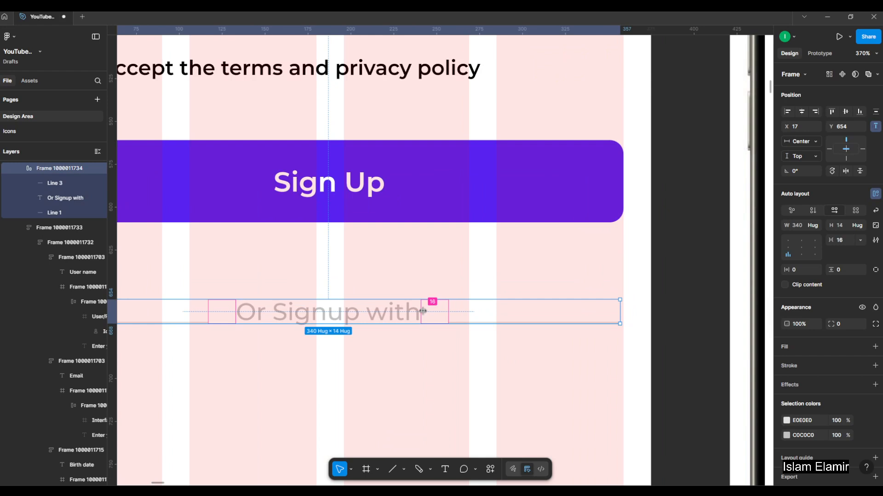
pyautogui.click(454, 363)
pyautogui.click(387, 319)
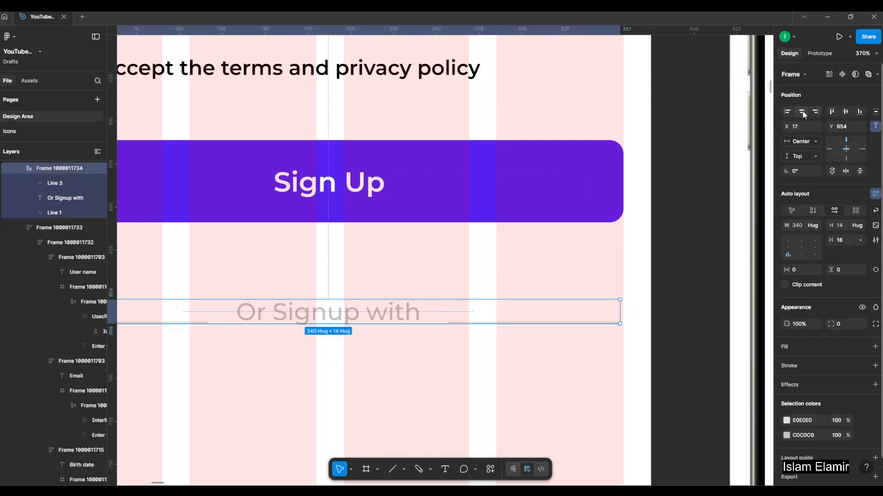
pyautogui.scroll(-2, 603, 293)
pyautogui.scroll(2, 578, 310)
pyautogui.click(485, 344)
pyautogui.scroll(-2, 483, 342)
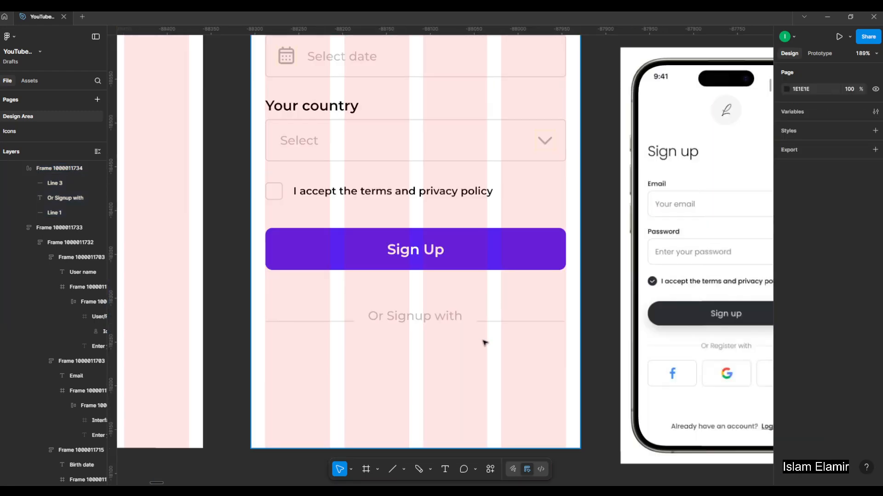
# Set the divider auto layout's alignment to left centre so the lines sit at the text's mid-height.
pyautogui.click(445, 314)
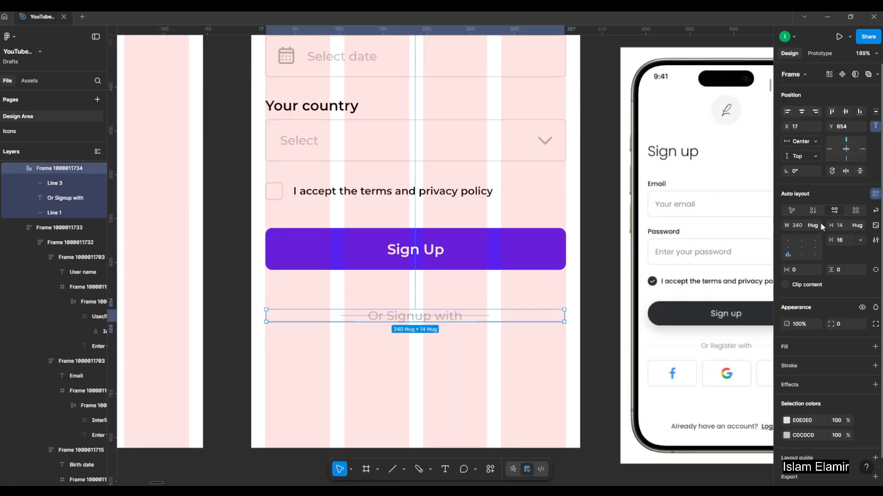
pyautogui.click(790, 245)
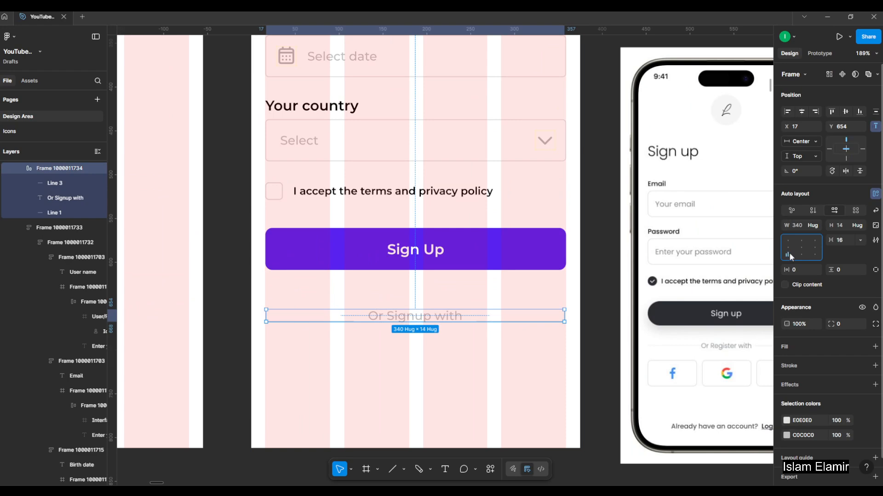
pyautogui.scroll(2, 570, 294)
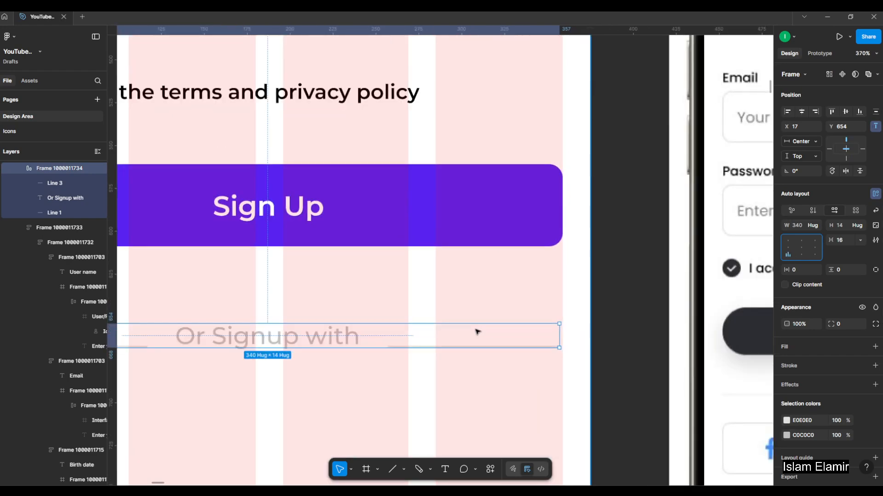
pyautogui.click(789, 248)
pyautogui.click(789, 239)
pyautogui.click(787, 252)
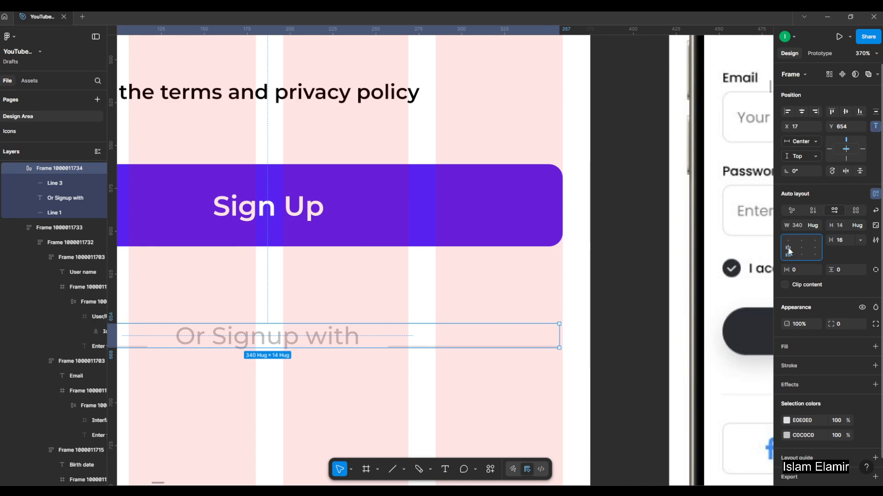
pyautogui.click(789, 248)
pyautogui.scroll(-2, 395, 338)
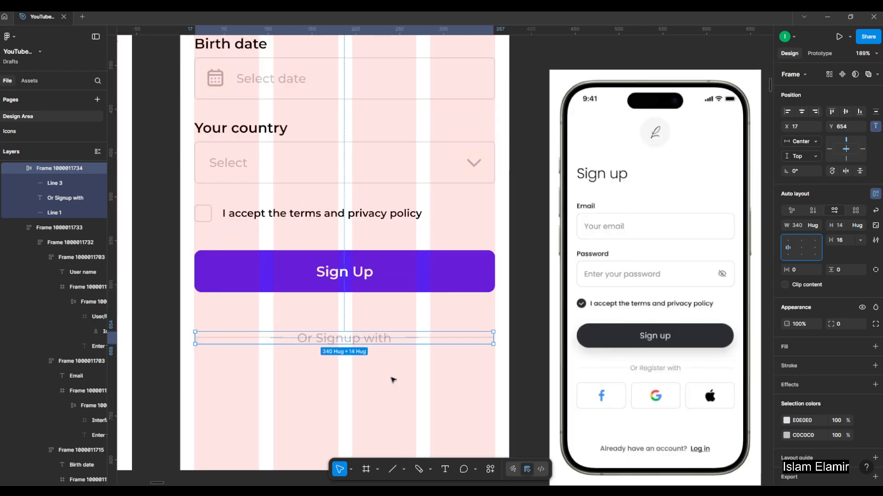
pyautogui.press('Escape')
# Move the "Or Signup with" divider up to about 25 below the Sign Up button.
pyautogui.scroll(-1, 386, 356)
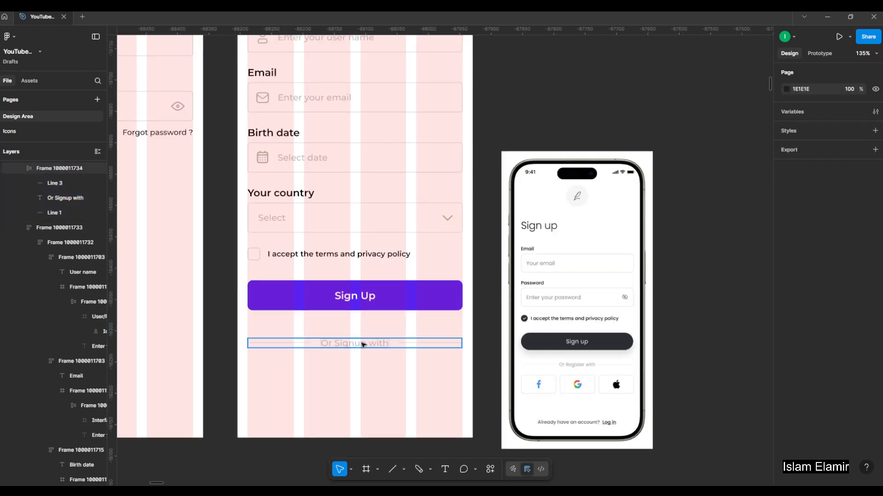
pyautogui.moveTo(364, 345); pyautogui.dragTo(378, 314)
pyautogui.click(401, 288)
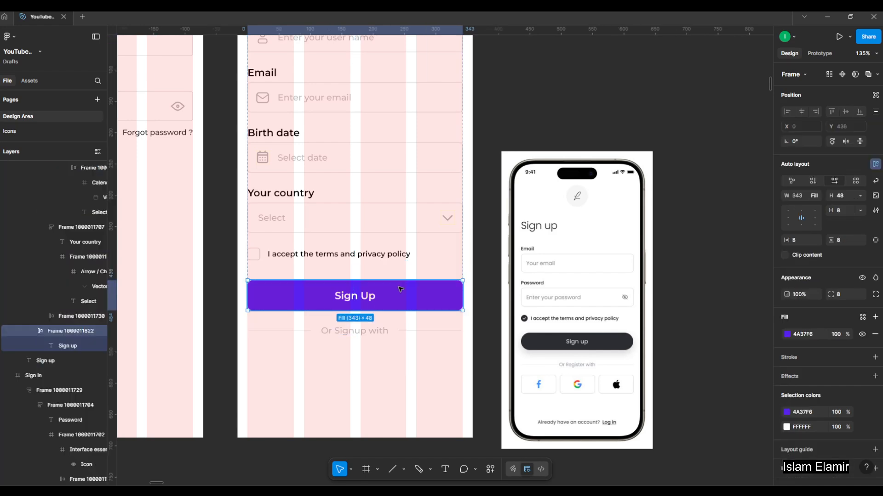
pyautogui.keyDown('shift'); pyautogui.click(388, 331); pyautogui.keyUp('shift')
pyautogui.click(416, 372)
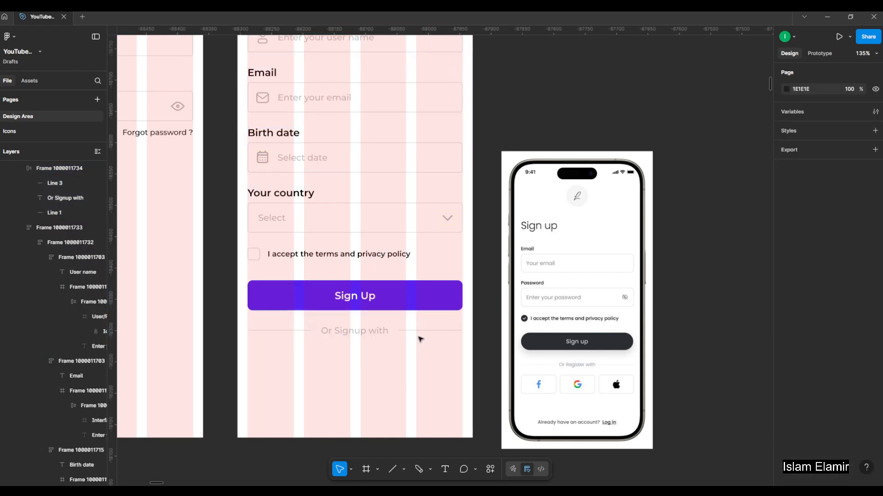
# Slightly reduce the vertical gap between the form stack and the "Or Signup with" divider.
pyautogui.click(389, 301)
pyautogui.keyDown('shift'); pyautogui.click(387, 331); pyautogui.keyUp('shift')
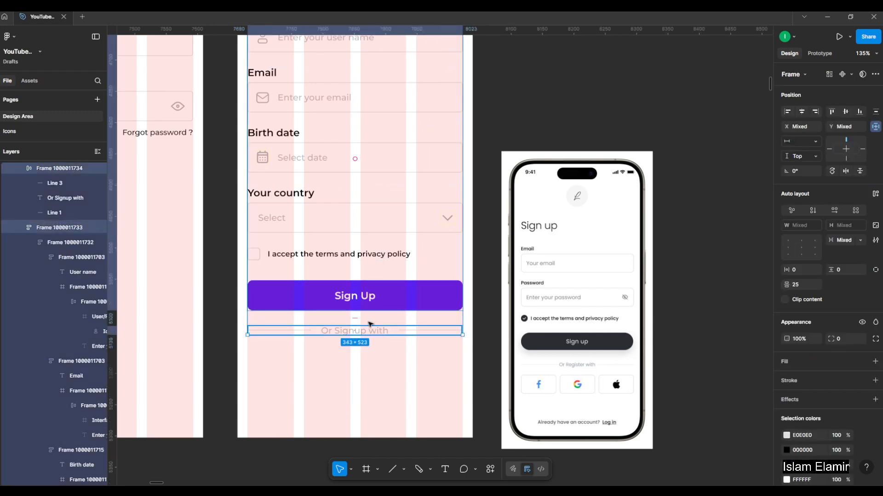
pyautogui.moveTo(356, 317); pyautogui.dragTo(358, 319)
pyautogui.click(387, 373)
# Copy the row of Facebook, Google and Apple icon buttons from the Social Media Button section of the Interactive Elements board.
pyautogui.moveTo(403, 365); pyautogui.dragTo(414, 344)
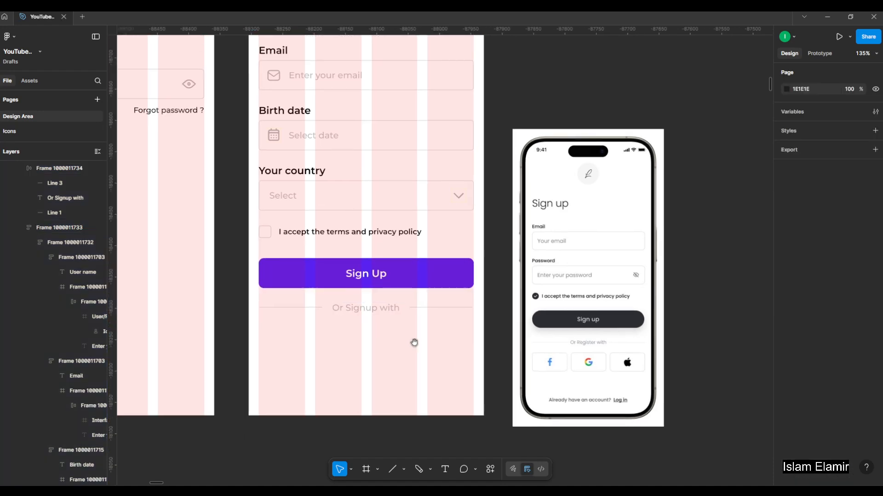
pyautogui.scroll(-15, 565, 355)
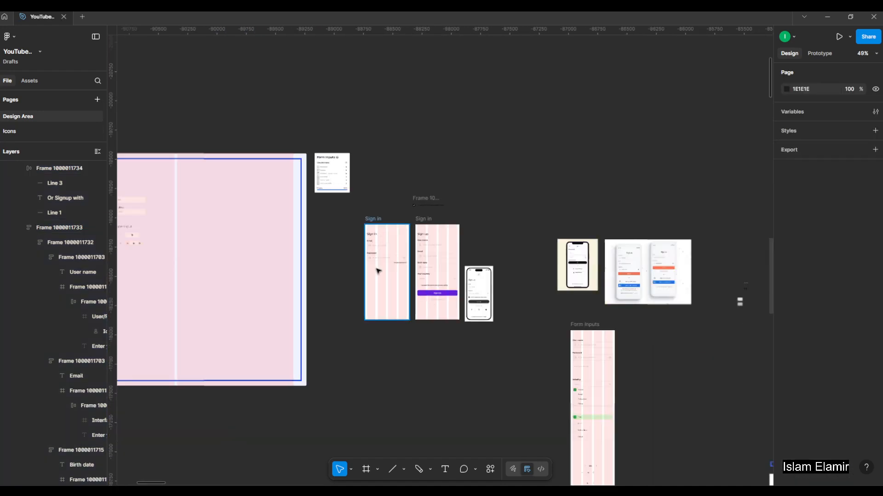
pyautogui.scroll(15, 200, 276)
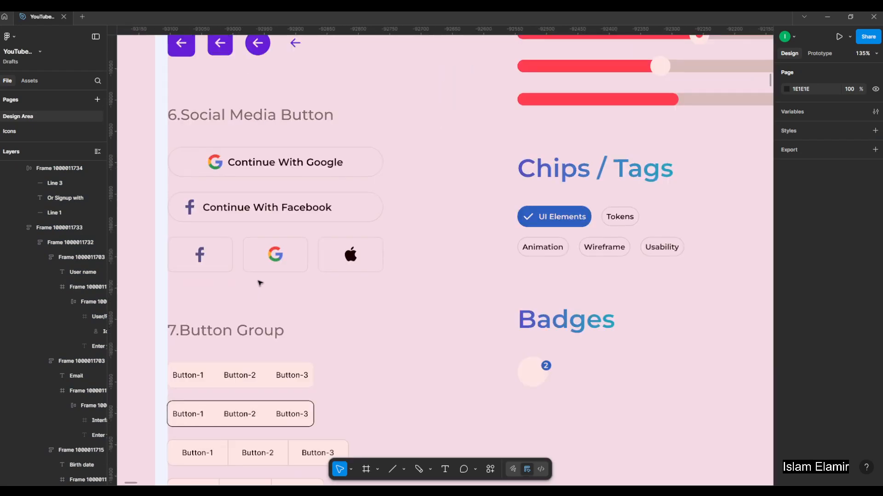
pyautogui.click(293, 252)
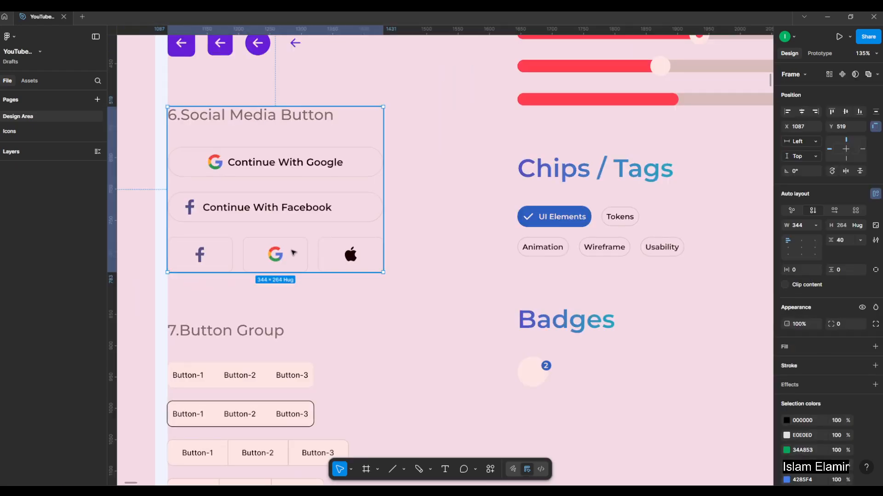
pyautogui.doubleClick(293, 252)
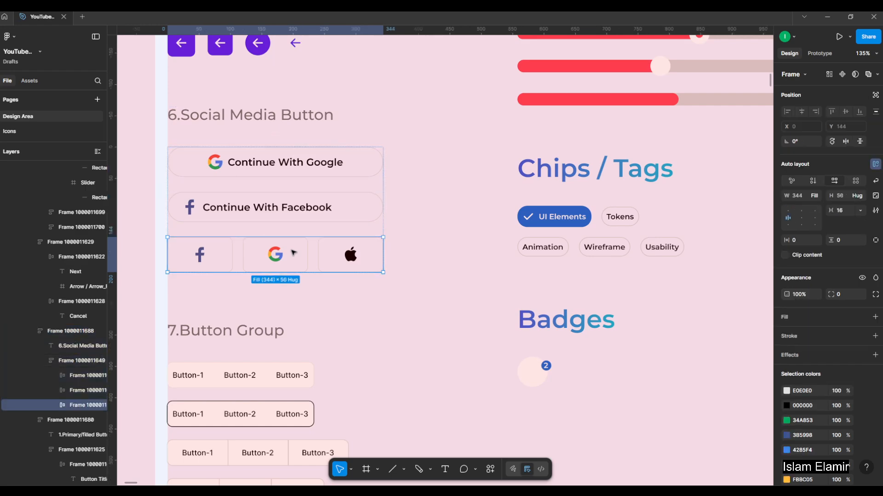
# Paste the copied row of social icon buttons into the Sign up screen's frame.
pyautogui.scroll(-7, 238, 236)
pyautogui.click(433, 335)
pyautogui.moveTo(595, 305); pyautogui.dragTo(437, 292)
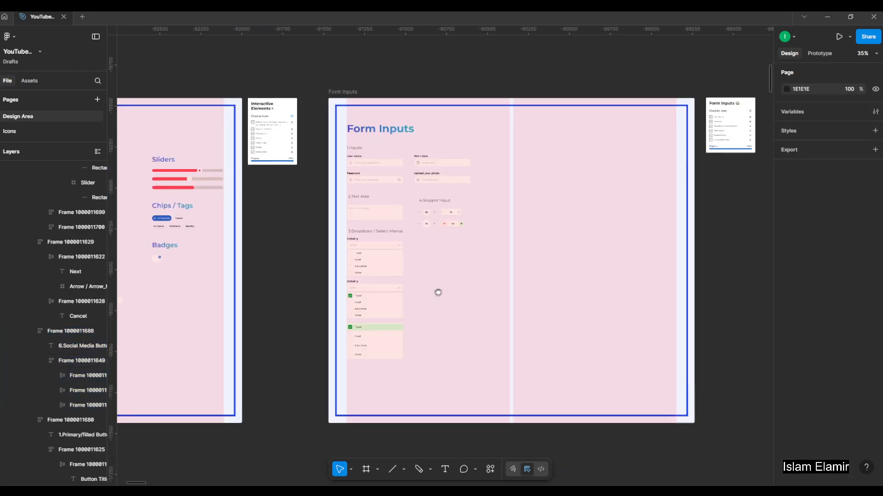
pyautogui.moveTo(690, 290); pyautogui.dragTo(473, 280)
pyautogui.hscroll(6, 473, 280)
pyautogui.scroll(4, 455, 282)
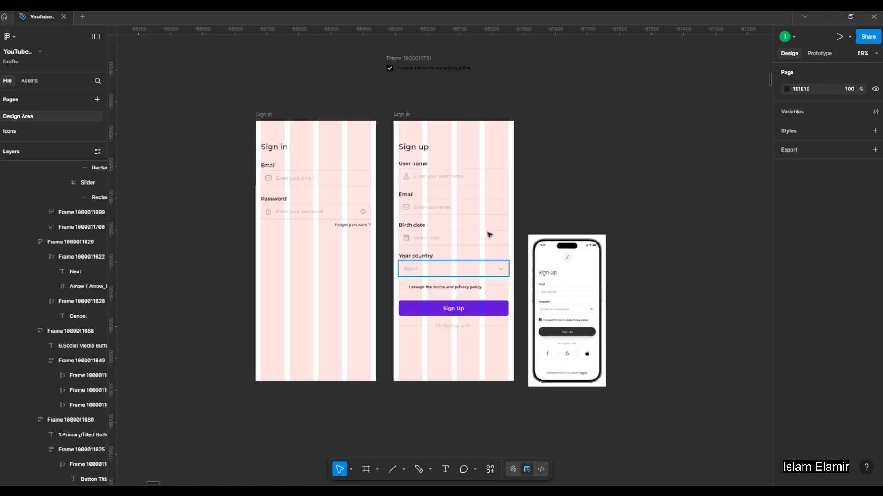
pyautogui.click(457, 337)
pyautogui.scroll(4, 467, 339)
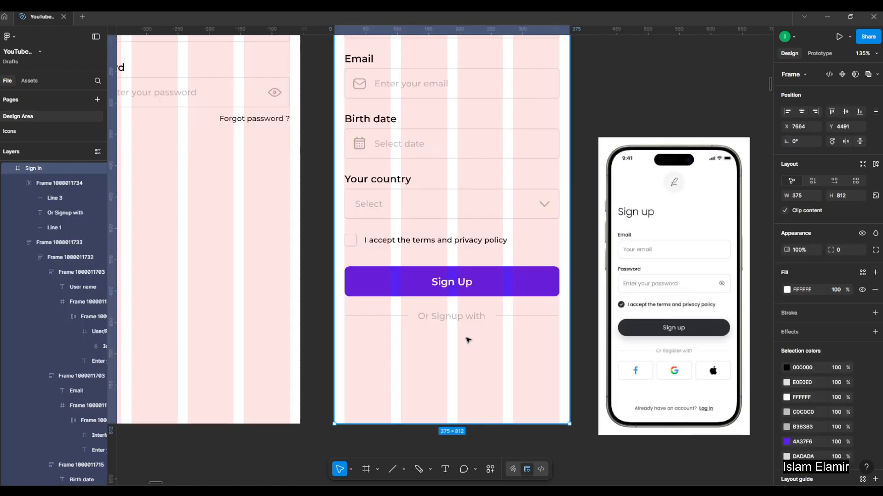
pyautogui.hotkey('ctrl', 'v')
# Place the social button row below the "Or Signup with" divider at about Y 706 and centre it horizontally in the frame.
pyautogui.moveTo(493, 72); pyautogui.dragTo(494, 429)
pyautogui.click(802, 112)
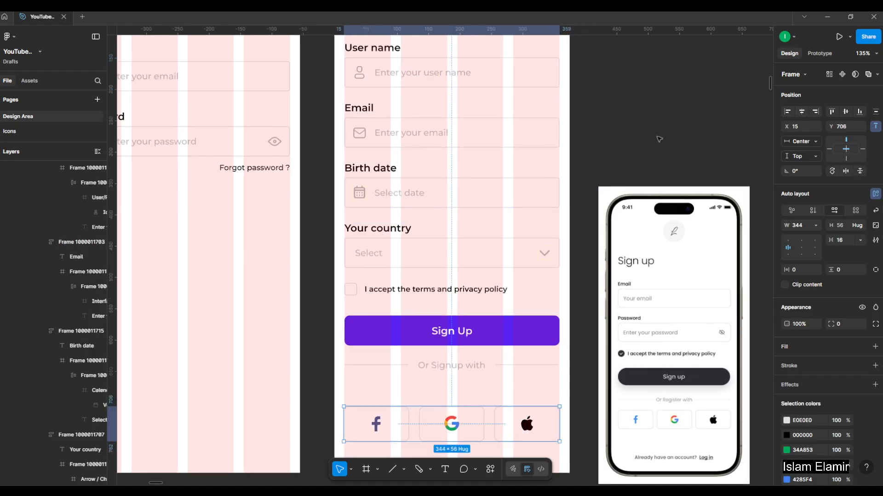
pyautogui.click(658, 138)
pyautogui.scroll(-3, 612, 251)
pyautogui.click(515, 339)
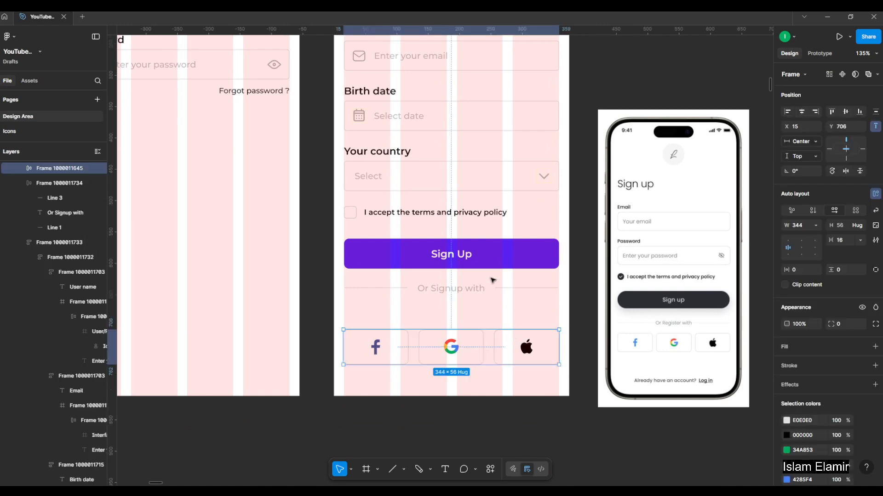
# Move the social button row up closer to the divider, to about Y 676.
pyautogui.click(469, 290)
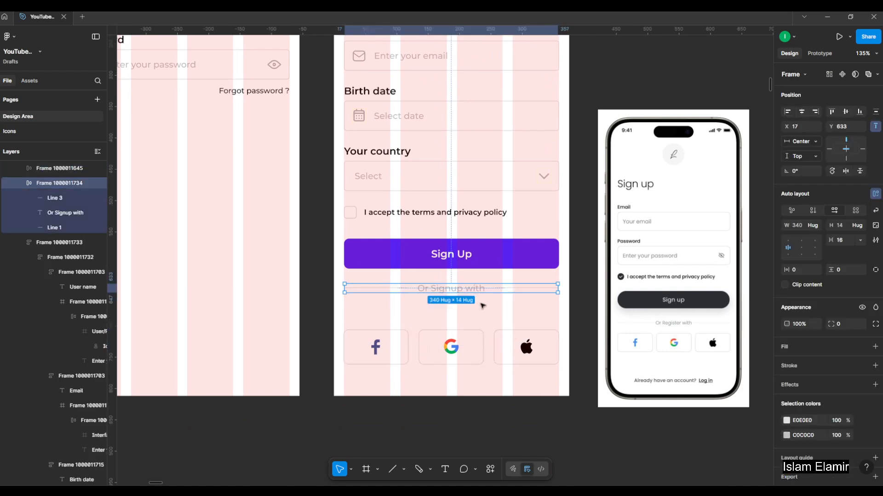
pyautogui.click(454, 348)
pyautogui.moveTo(454, 348); pyautogui.dragTo(454, 328)
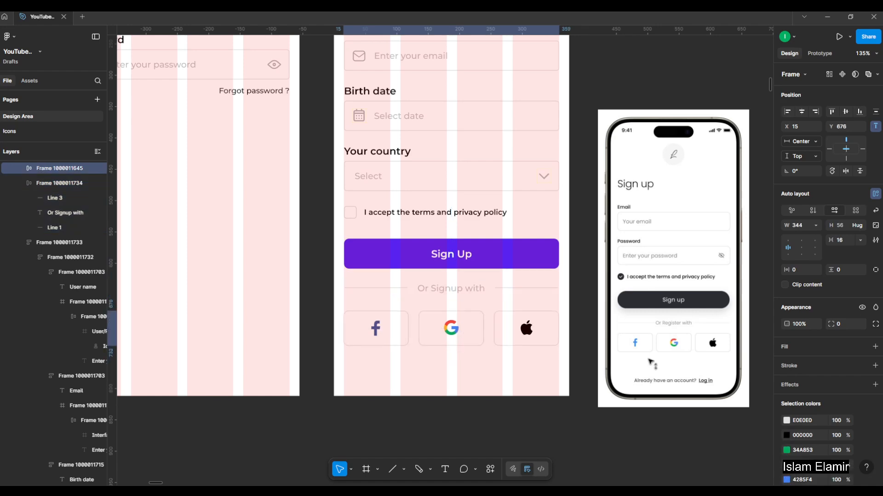
# Duplicate the terms and privacy text below the social buttons and change the copy to "Already have an account?".
pyautogui.click(495, 215)
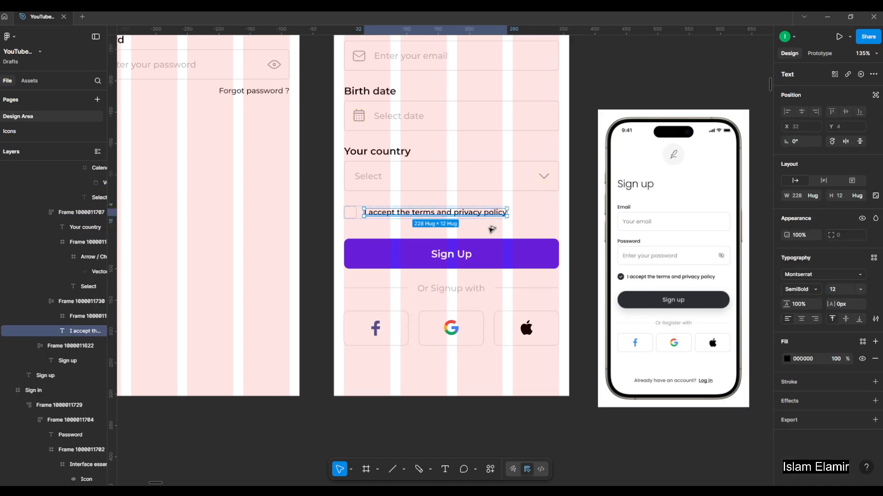
pyautogui.moveTo(490, 365); pyautogui.dragTo(489, 371)
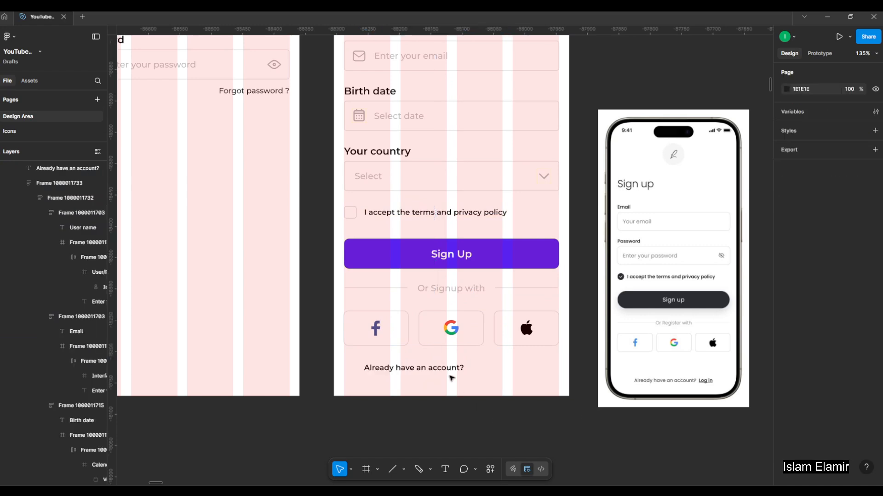
pyautogui.scroll(3, 450, 378)
# Duplicate "Already have an account?" about 12 to its right and change the copy's text to "Login".
pyautogui.click(455, 366)
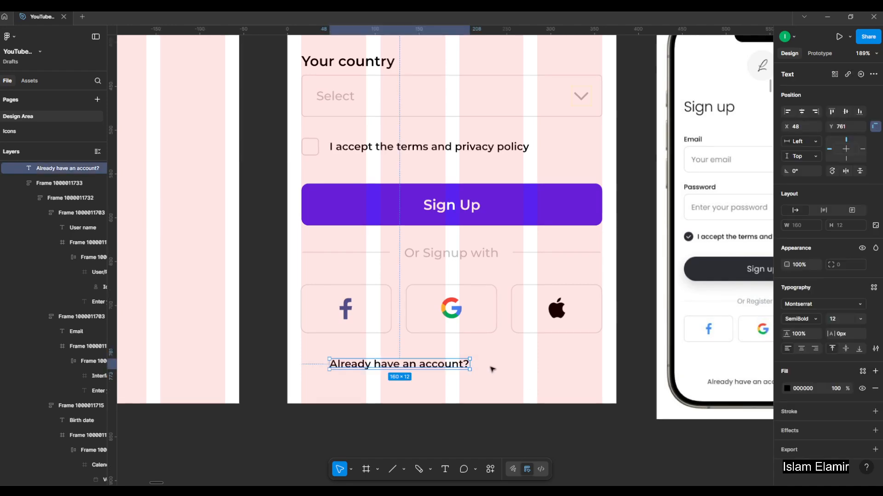
pyautogui.scroll(-2, 492, 369)
pyautogui.scroll(2, 693, 369)
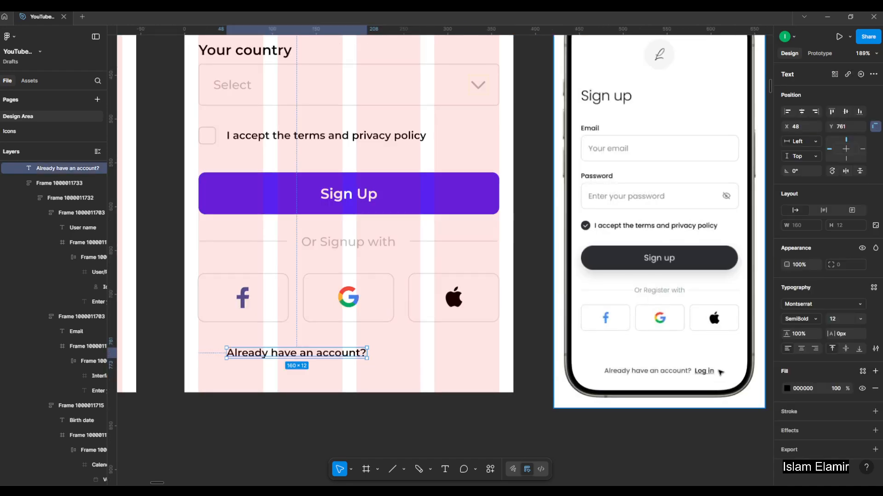
pyautogui.moveTo(324, 354); pyautogui.dragTo(475, 355)
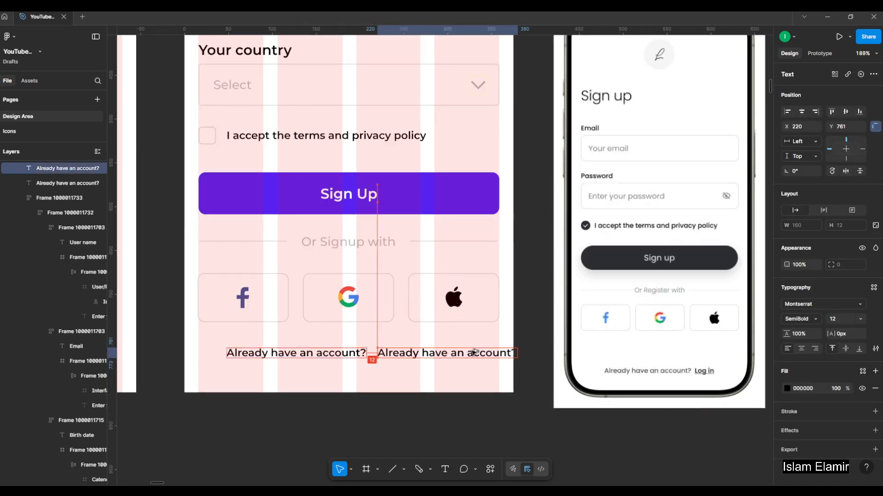
pyautogui.doubleClick(432, 357)
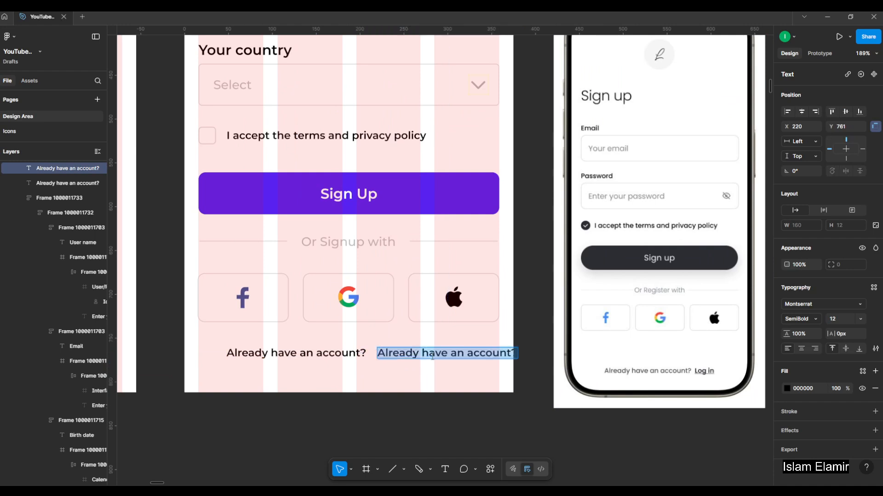
pyautogui.write('Login')
# Underline the "Login" text and set its font weight to Bold.
pyautogui.hotkey('ctrl', 'a')
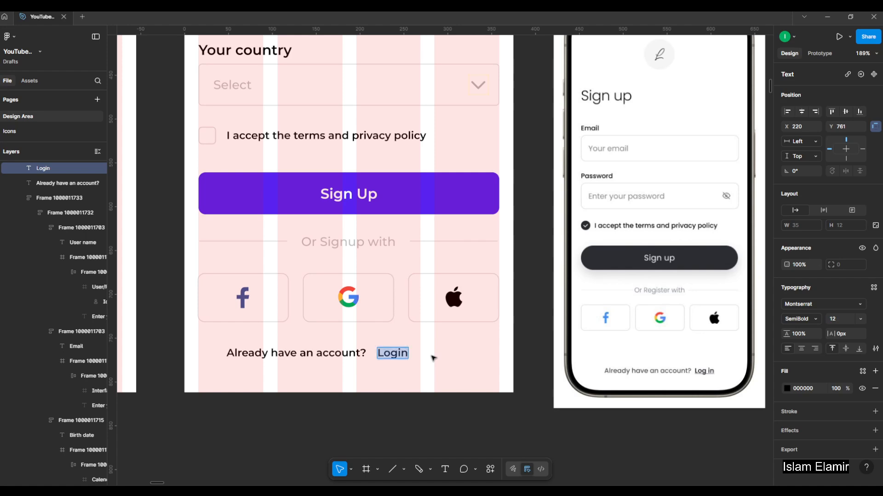
pyautogui.hotkey('ctrl', 'u')
pyautogui.hotkey('ctrl', 'a')
pyautogui.click(819, 323)
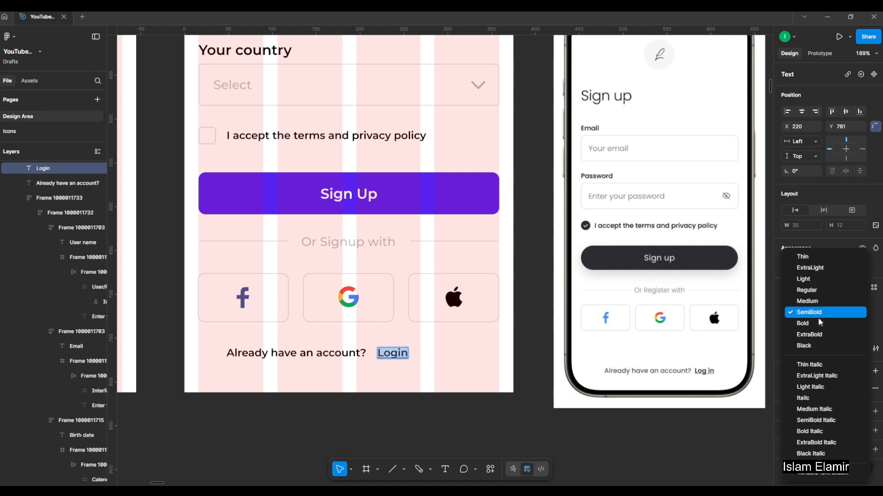
pyautogui.click(819, 323)
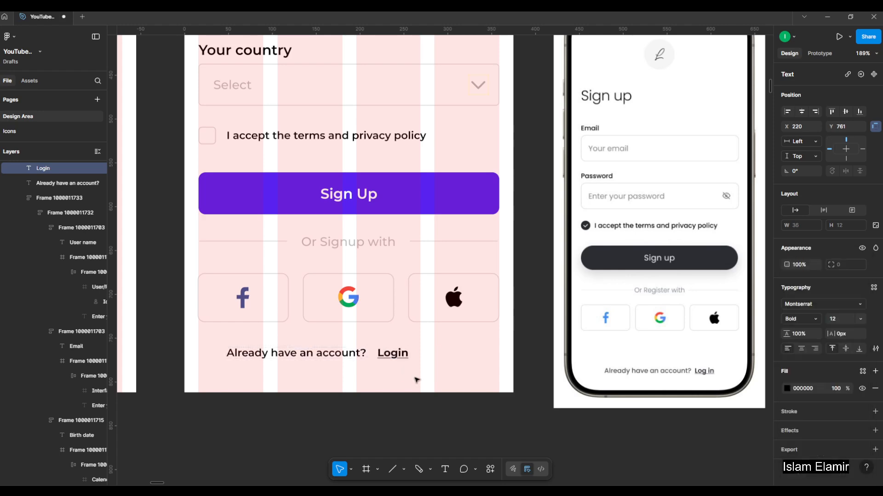
pyautogui.press('Escape')
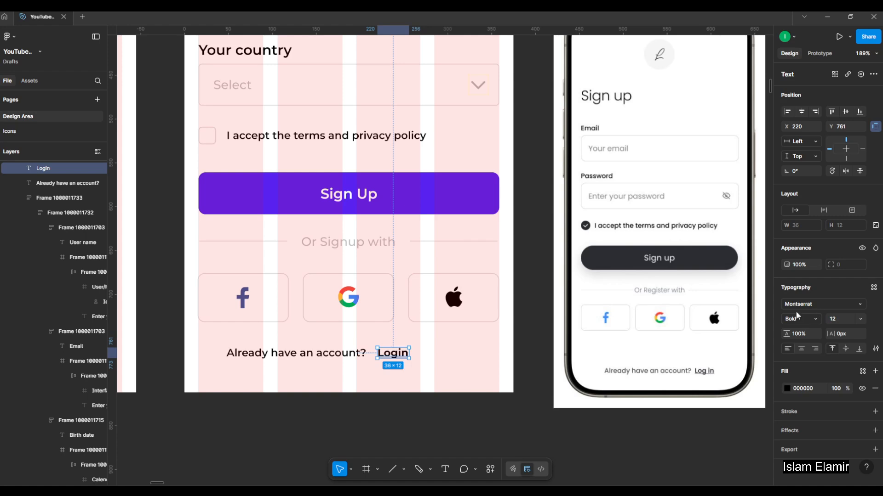
# Combine "Already have an account?" and "Login" into one auto layout frame.
pyautogui.click(316, 353)
pyautogui.keyDown('shift'); pyautogui.click(402, 357); pyautogui.keyUp('shift')
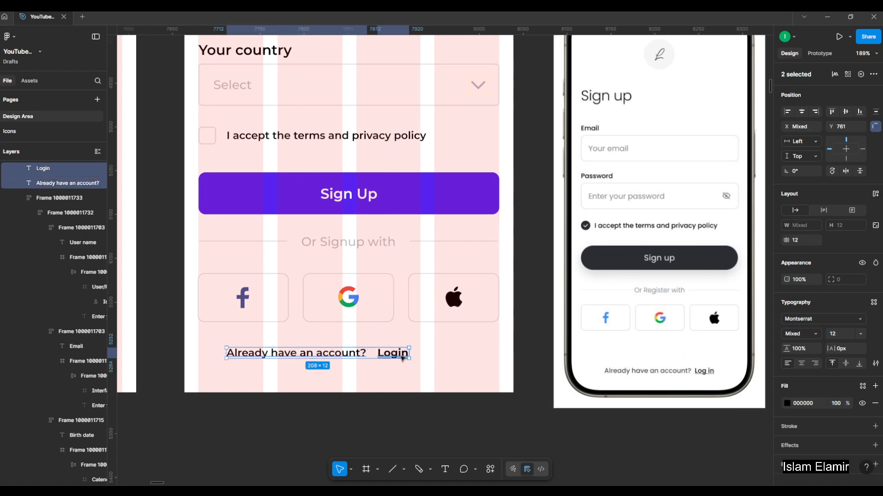
pyautogui.hotkey('shift', 'a')
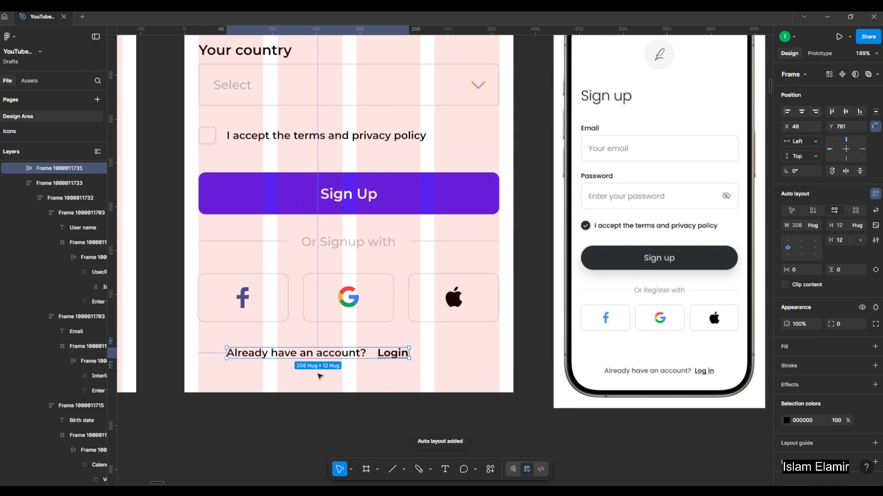
# Centre the "Already have an account? Login" line horizontally in the Sign up frame.
pyautogui.scroll(5, 344, 359)
pyautogui.click(410, 349)
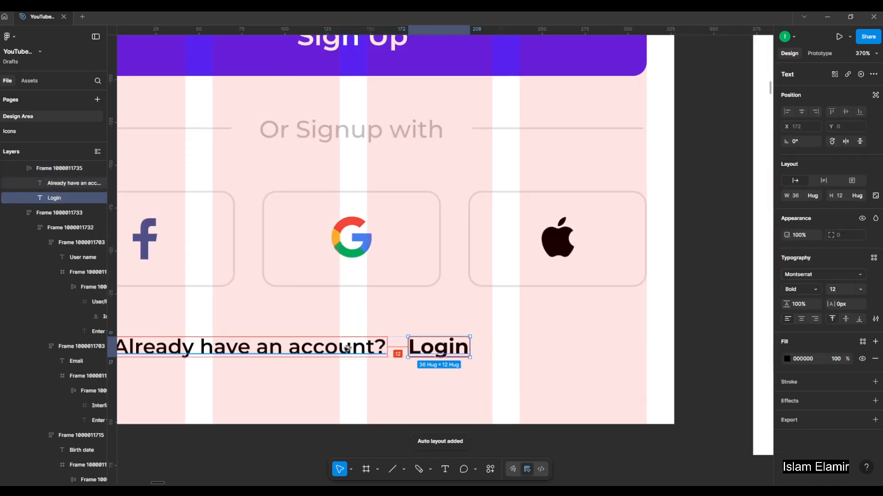
pyautogui.click(405, 393)
pyautogui.click(431, 351)
pyautogui.click(802, 112)
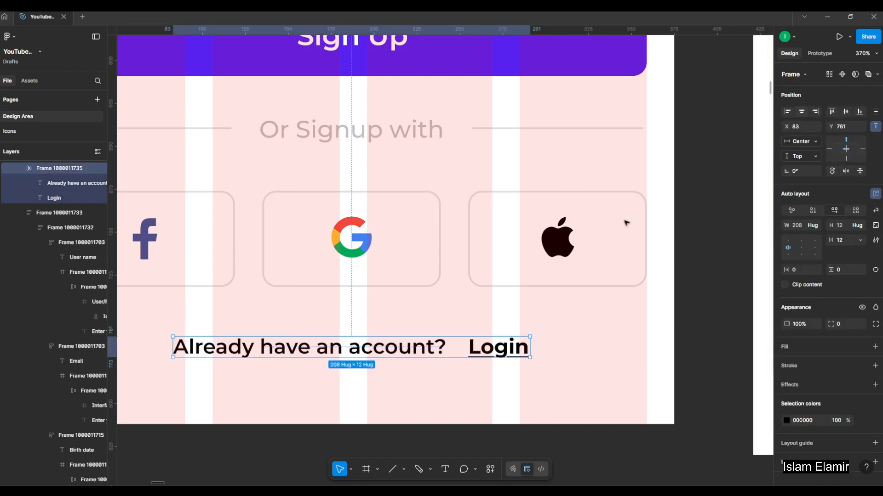
# Set the spacing between "Already have an account?" and "Login" to 8.
pyautogui.scroll(-3, 451, 271)
pyautogui.scroll(3, 449, 310)
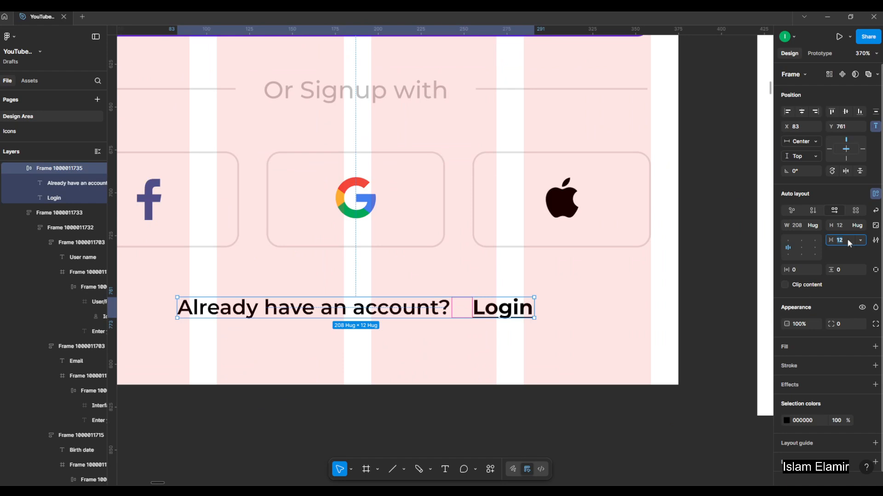
pyautogui.write('8')
pyautogui.press('Return')
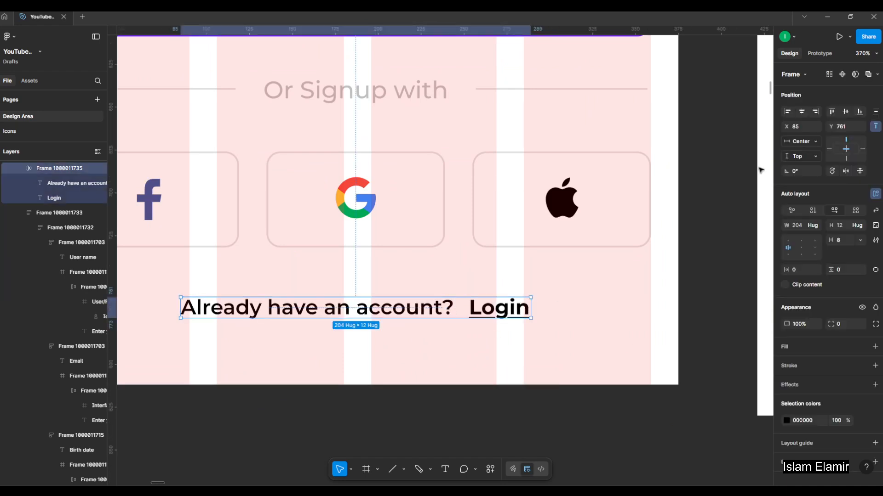
# Combine the form stack, "Or Signup with" divider, social button row and login line into one auto layout frame.
pyautogui.keyDown('ctrl'); pyautogui.scroll(-5, 356, 366); pyautogui.keyUp('ctrl')
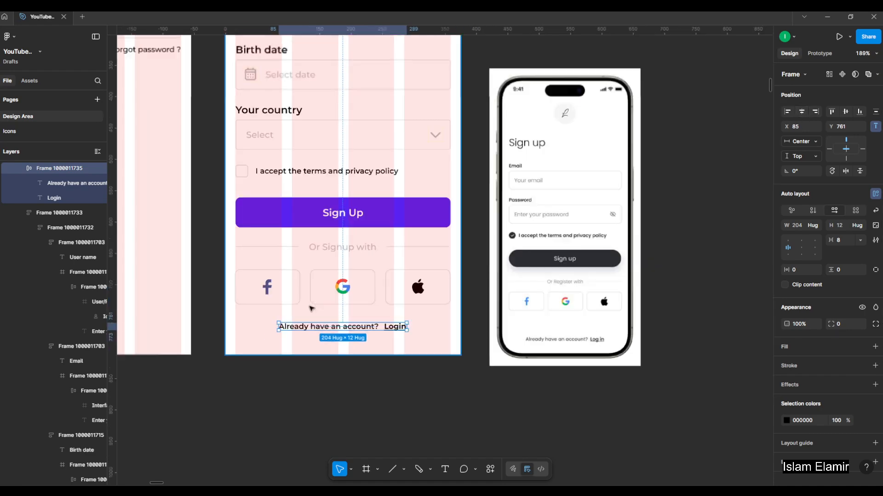
pyautogui.click(325, 130)
pyautogui.keyDown('ctrl'); pyautogui.scroll(-6, 324, 197); pyautogui.keyUp('ctrl')
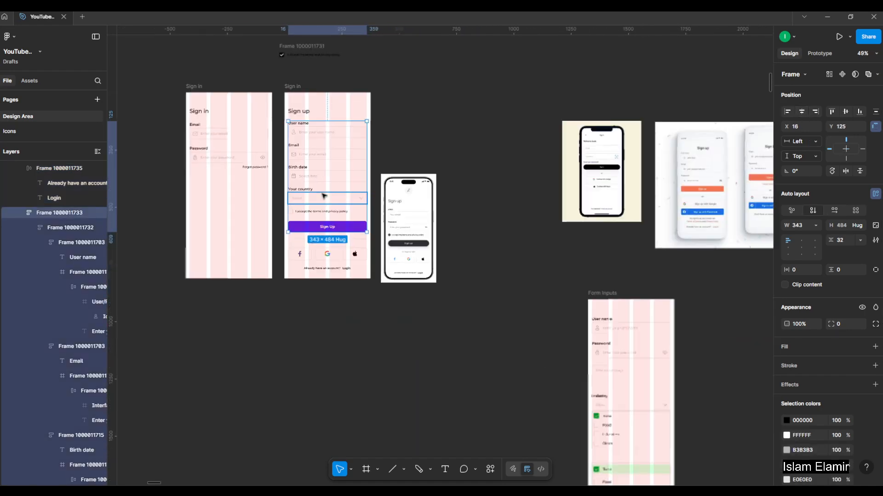
pyautogui.keyDown('ctrl'); pyautogui.scroll(8, 324, 196); pyautogui.keyUp('ctrl')
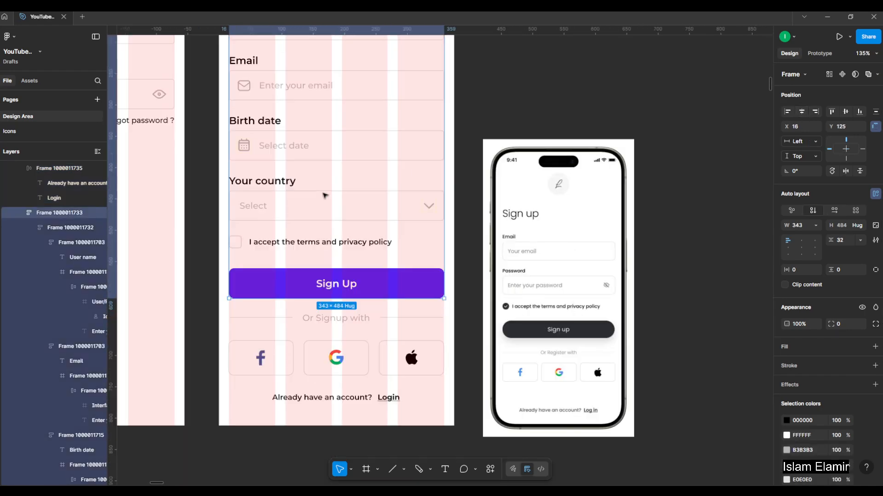
pyautogui.click(349, 333)
pyautogui.click(338, 357)
pyautogui.click(348, 401)
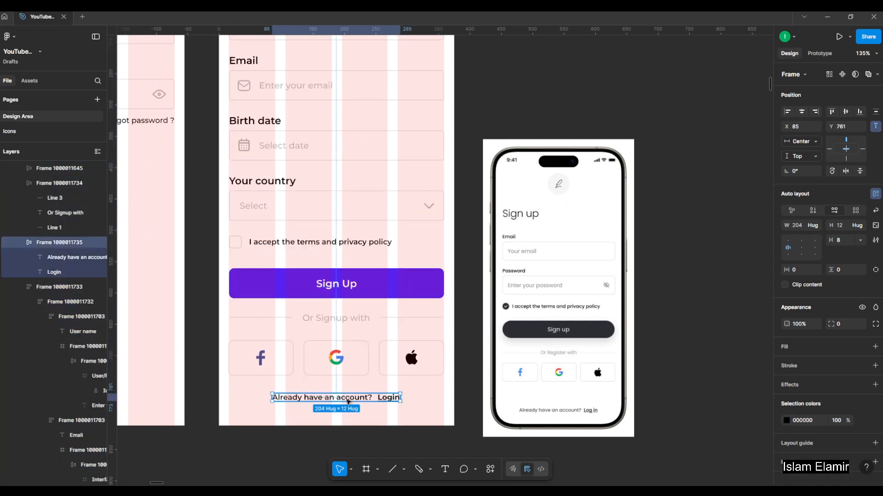
pyautogui.click(359, 213)
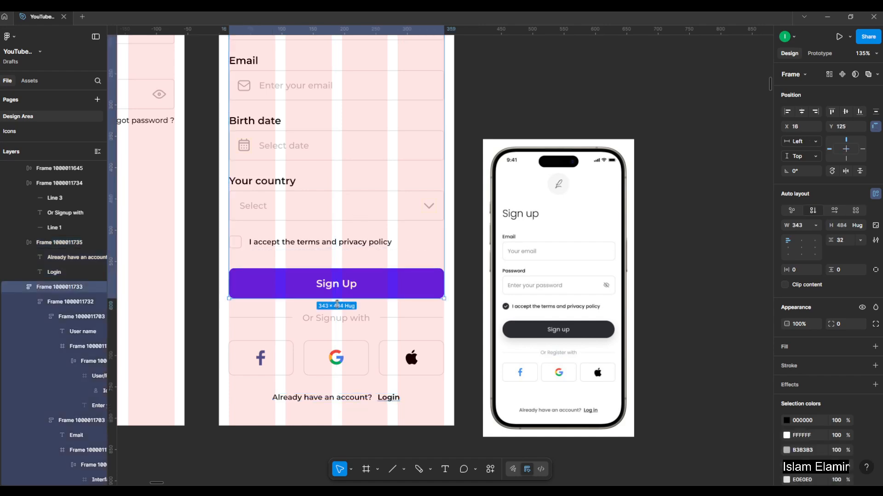
pyautogui.keyDown('shift'); pyautogui.click(333, 319); pyautogui.keyUp('shift')
pyautogui.keyDown('shift'); pyautogui.click(330, 357); pyautogui.keyUp('shift')
pyautogui.keyDown('shift'); pyautogui.click(319, 402); pyautogui.keyUp('shift')
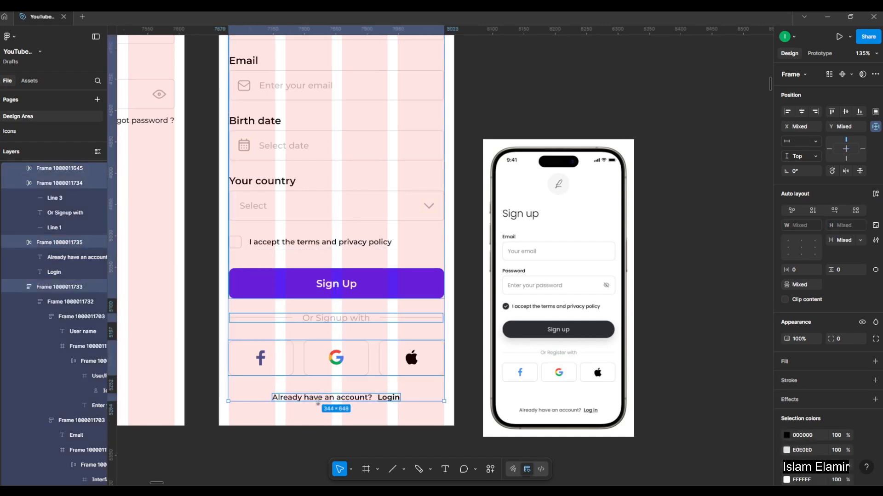
pyautogui.hotkey('shift', 'a')
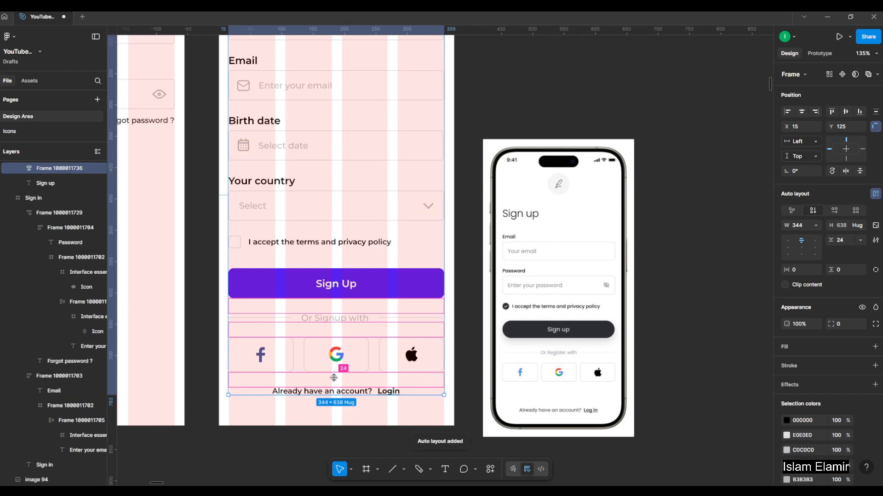
# Hide the layout guides and move the phone reference image up beside the Sign up screen.
pyautogui.click(492, 117)
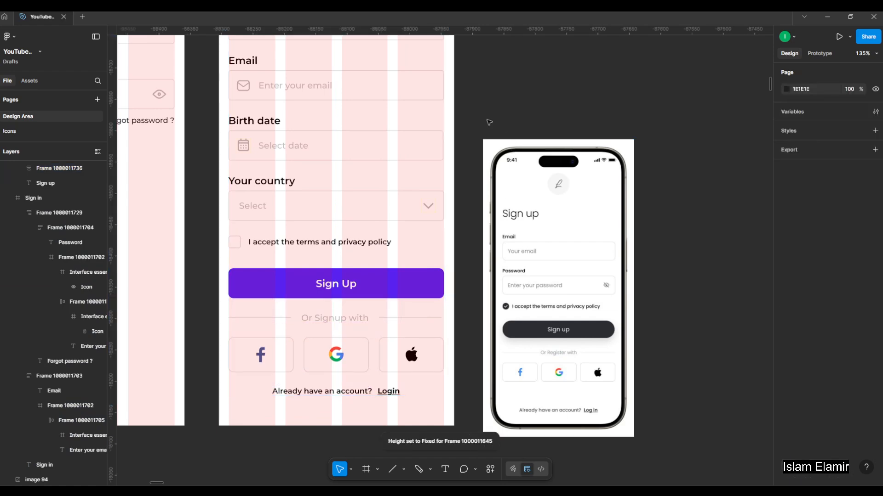
pyautogui.hotkey('ctrl', 'shift', '4')
pyautogui.scroll(-3, 465, 274)
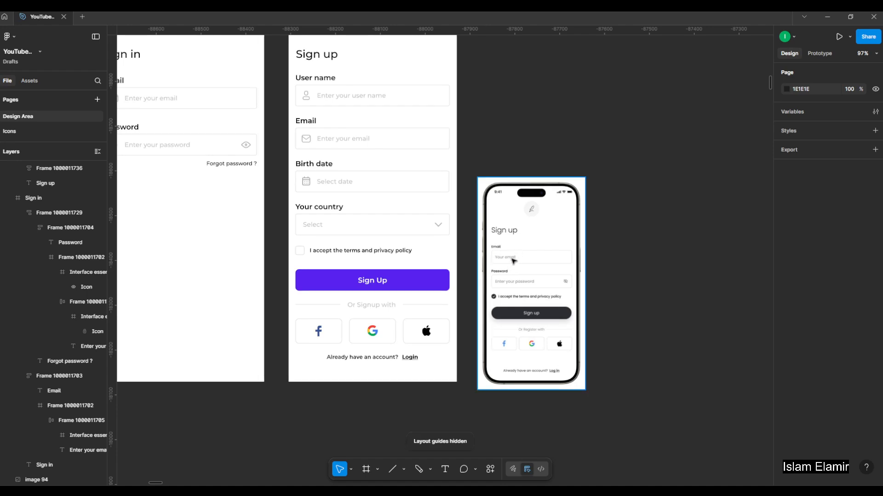
pyautogui.moveTo(518, 193); pyautogui.dragTo(522, 114)
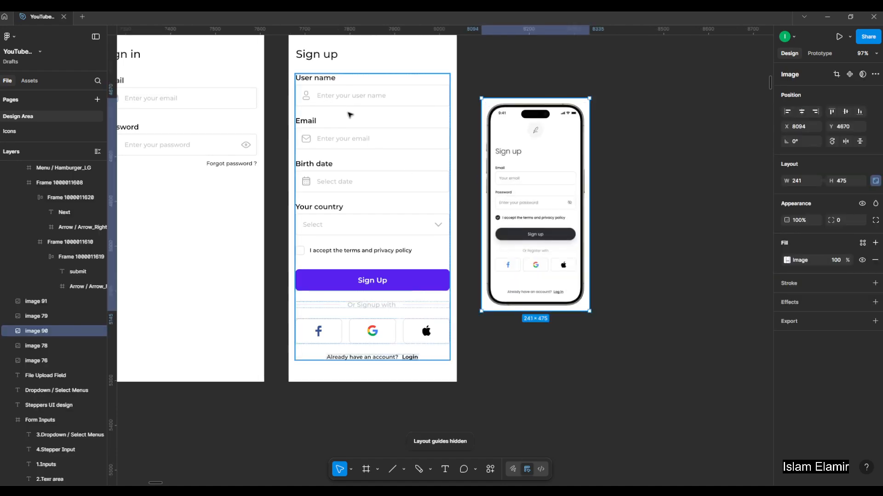
# Move the "Sign up" title up to Y 40 in its frame.
pyautogui.scroll(5, 342, 119)
pyautogui.click(333, 155)
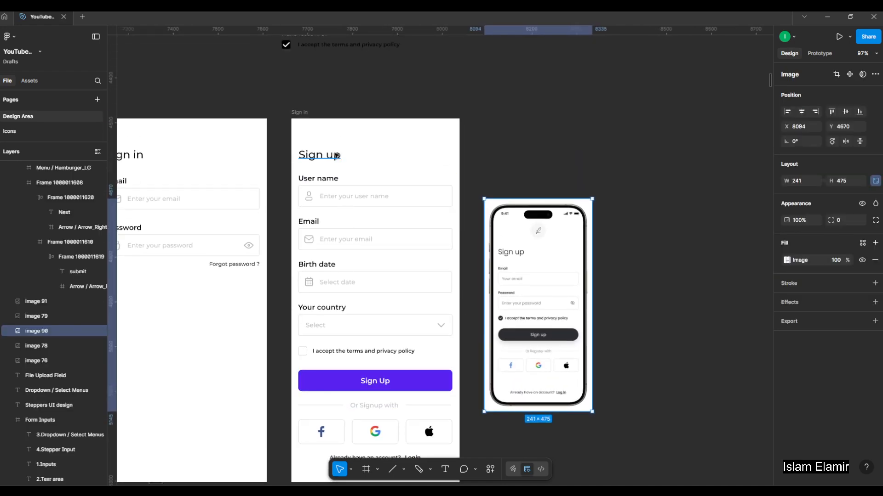
pyautogui.scroll(3, 320, 148)
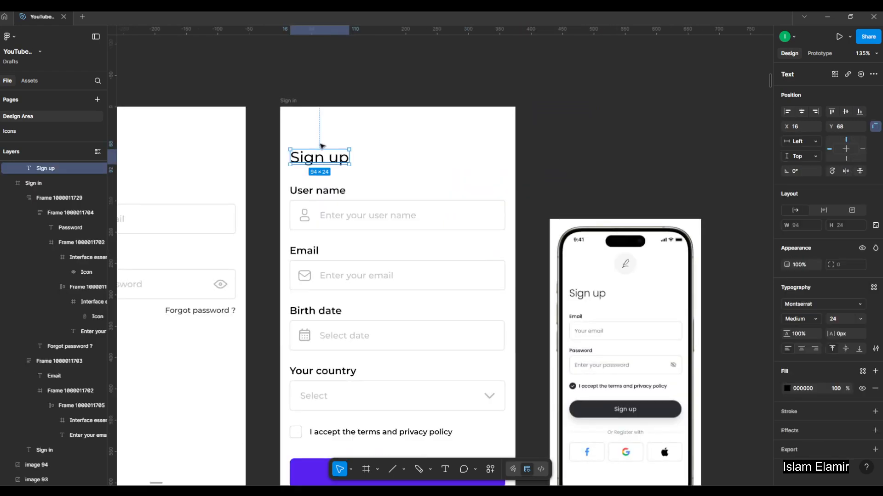
pyautogui.press('Up')
pyautogui.press('Up')
pyautogui.press('Up')
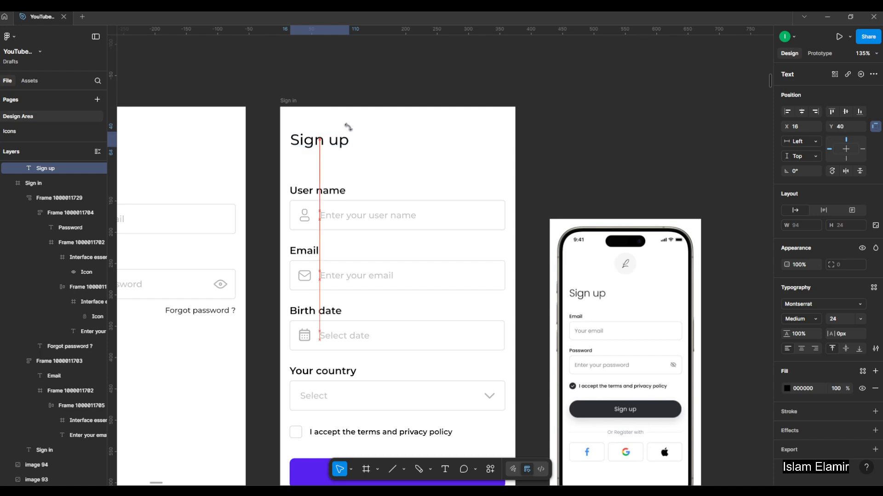
# Set the vertical spacing between the "Sign up" title and the form stack to 32.
pyautogui.keyDown('shift'); pyautogui.click(348, 216); pyautogui.keyUp('shift')
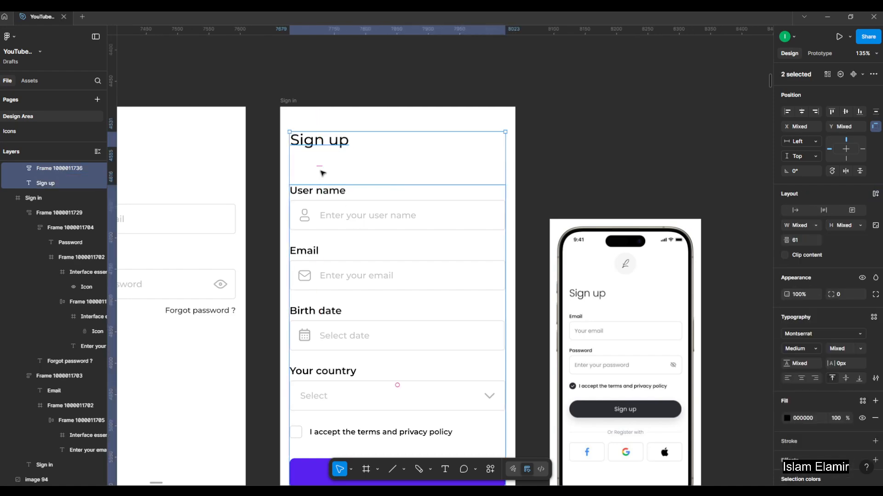
pyautogui.moveTo(320, 167); pyautogui.dragTo(325, 158)
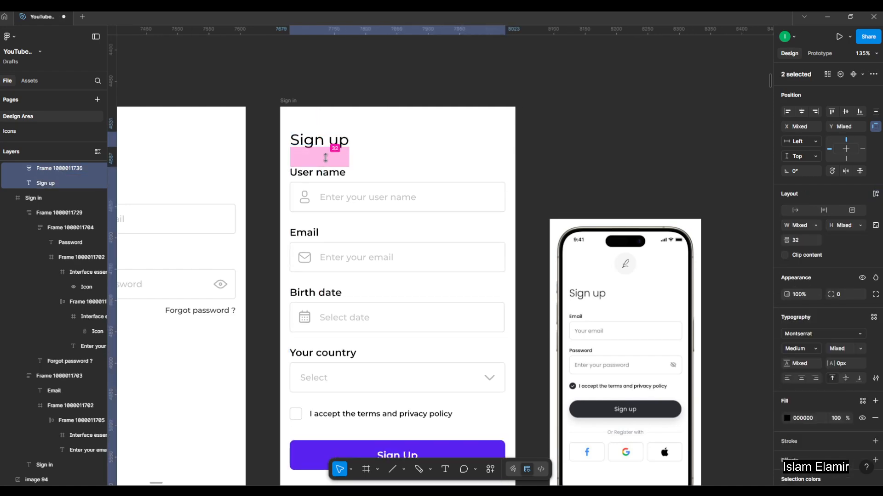
pyautogui.click(532, 143)
pyautogui.scroll(-2, 532, 145)
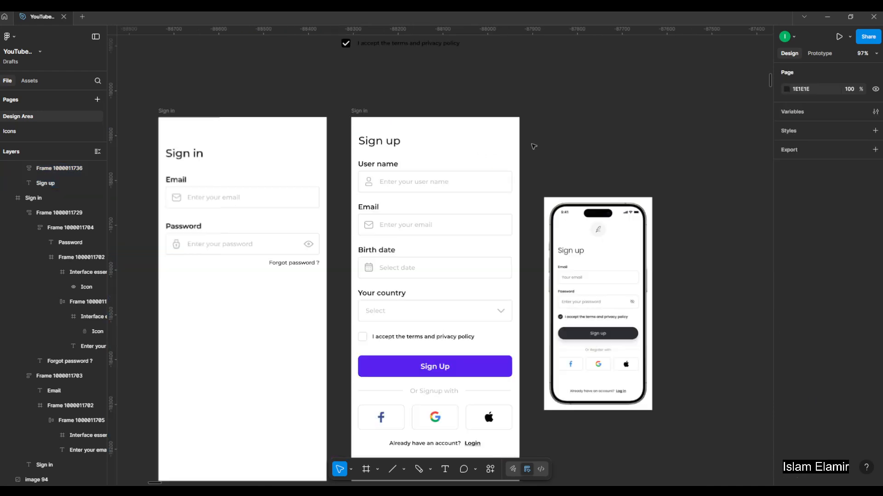
# Move the "Sign in" title up to Y 40, level with the "Sign up" title.
pyautogui.moveTo(537, 148); pyautogui.dragTo(497, 114)
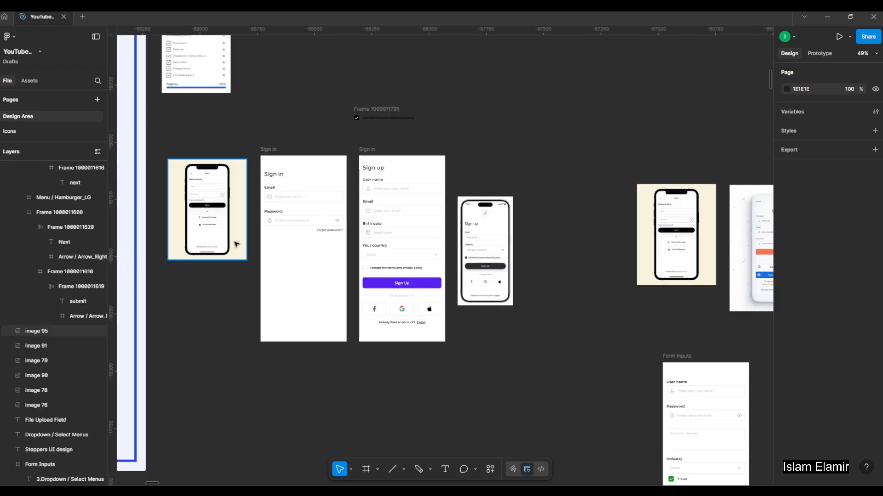
pyautogui.scroll(4, 237, 185)
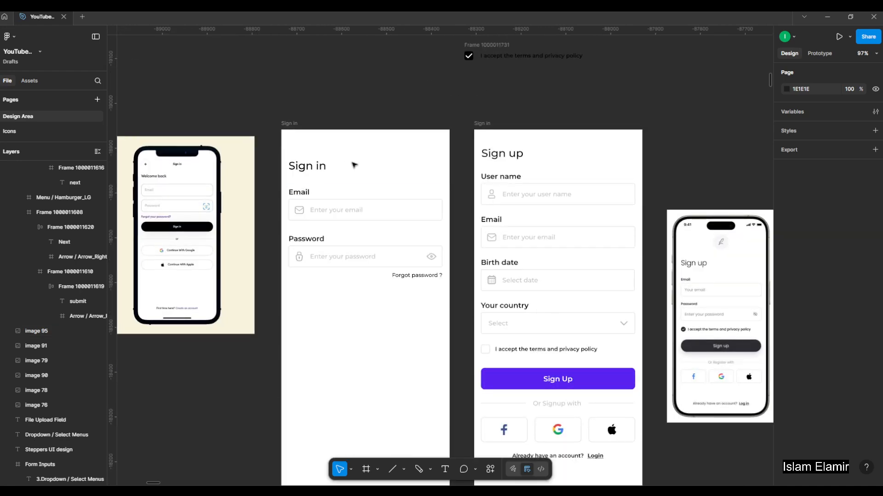
pyautogui.click(502, 156)
pyautogui.scroll(3, 435, 147)
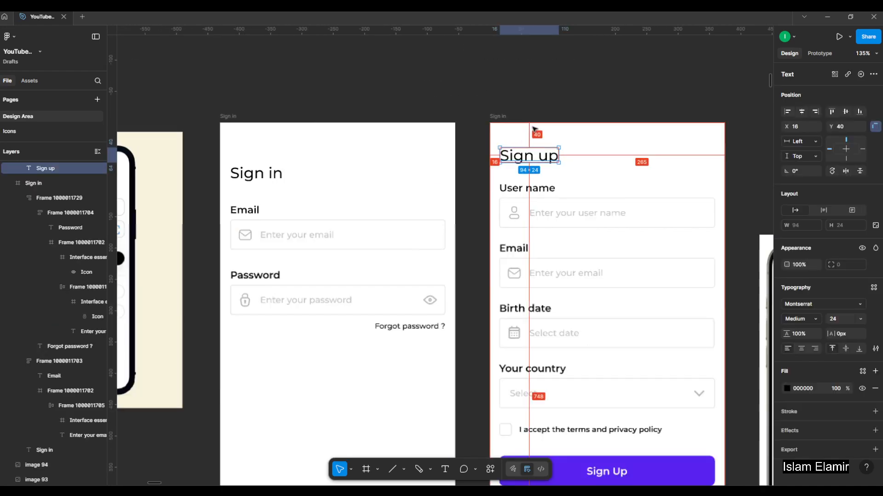
pyautogui.click(265, 171)
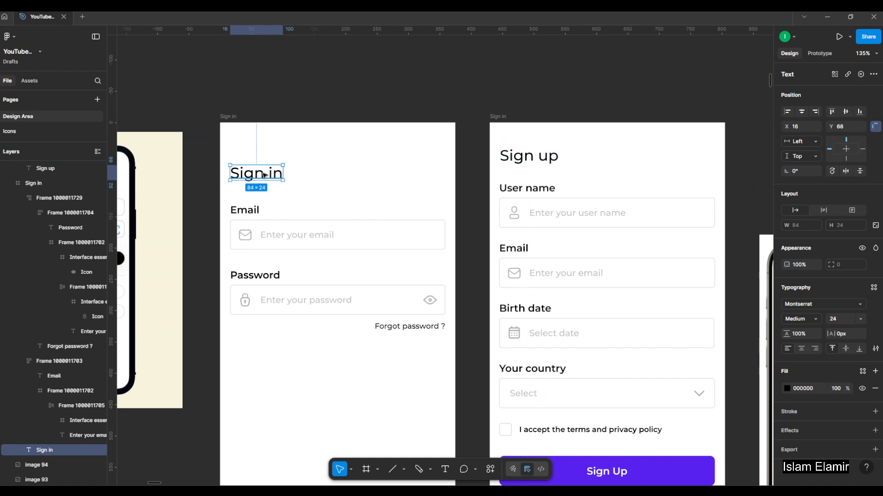
pyautogui.moveTo(265, 175); pyautogui.dragTo(286, 143)
pyautogui.click(365, 186)
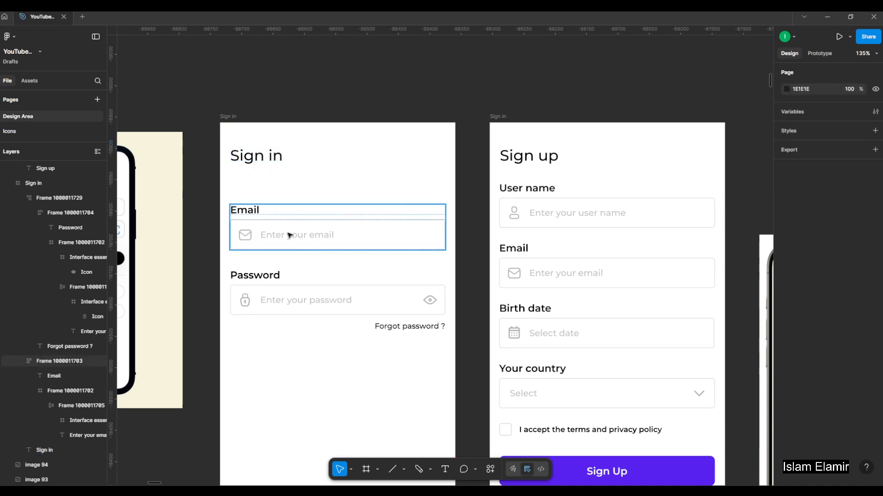
# Combine the Sign in screen's Email and Password groups into one auto layout with spacing 24, matching the Sign up field spacing.
pyautogui.click(397, 208)
pyautogui.scroll(-3, 405, 204)
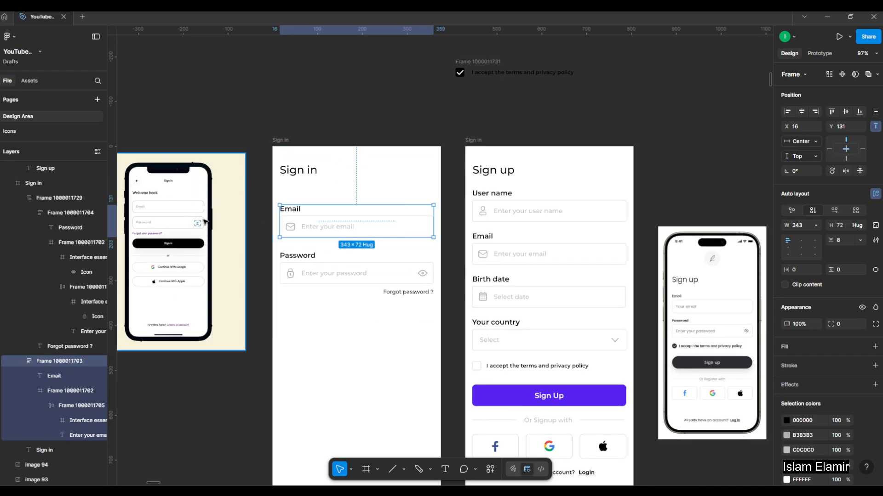
pyautogui.scroll(3, 303, 227)
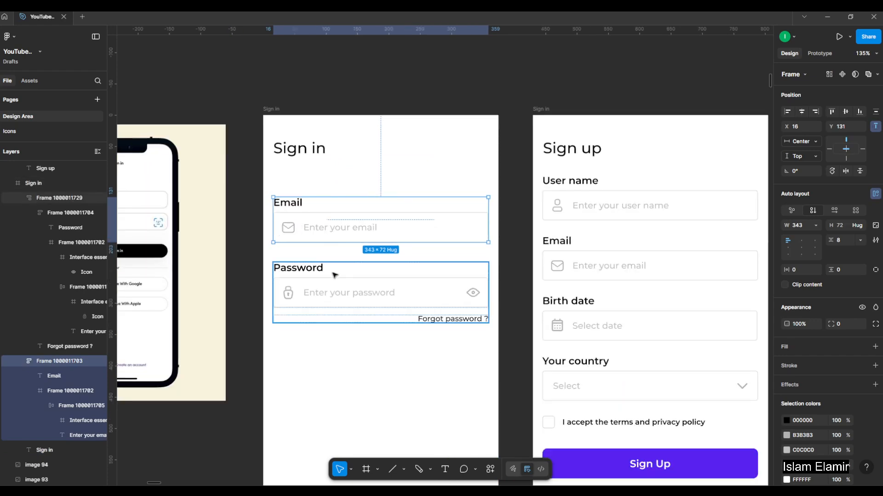
pyautogui.keyDown('shift'); pyautogui.click(333, 288); pyautogui.keyUp('shift')
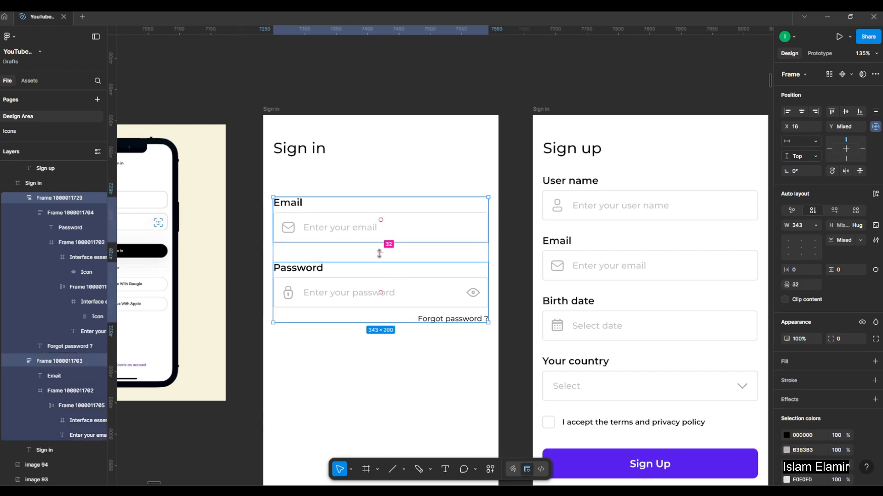
pyautogui.hotkey('shift', 'a')
pyautogui.moveTo(382, 257); pyautogui.dragTo(386, 257)
pyautogui.click(573, 258)
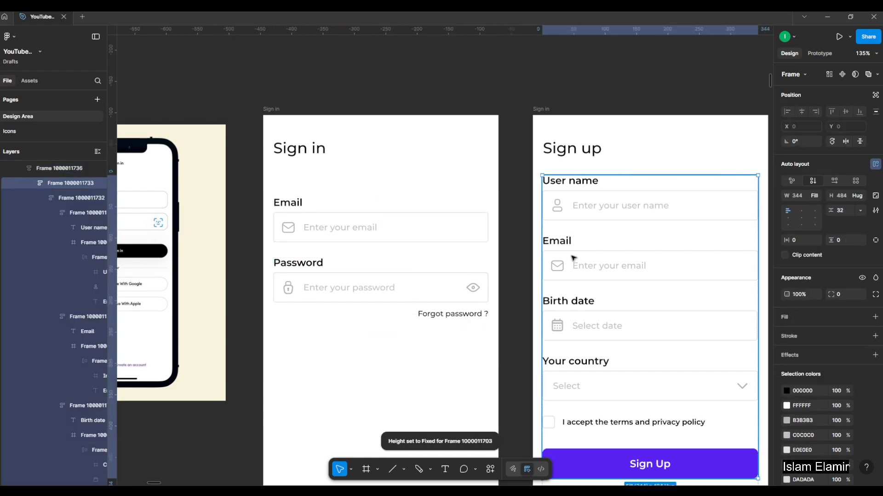
pyautogui.click(574, 247)
pyautogui.click(572, 246)
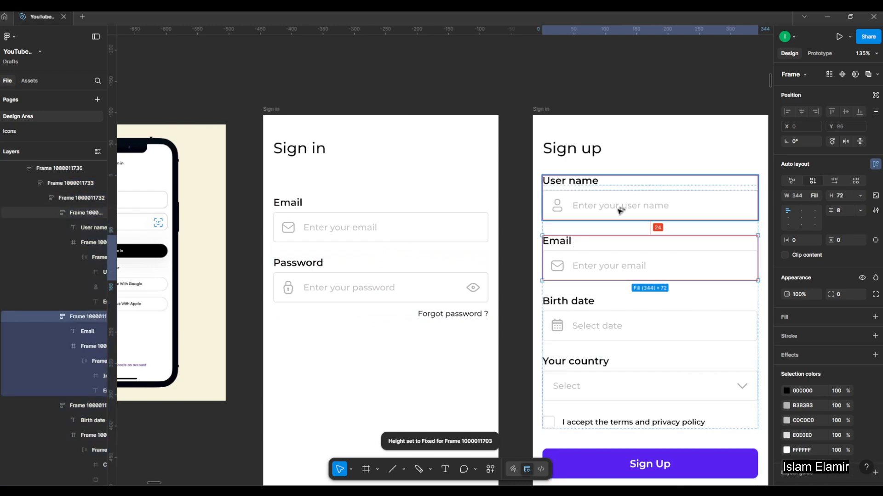
pyautogui.click(383, 260)
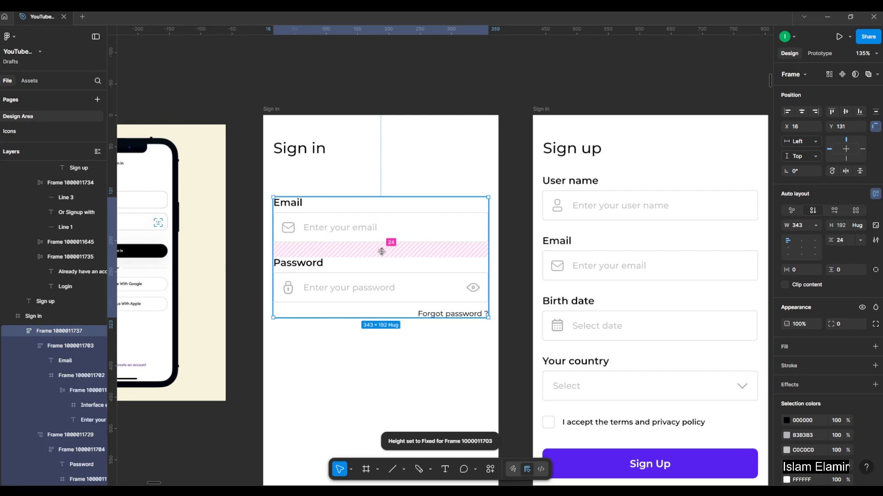
# Set the vertical spacing between the "Sign in" title and its field stack to 32, matching the Sign up screen.
pyautogui.click(577, 203)
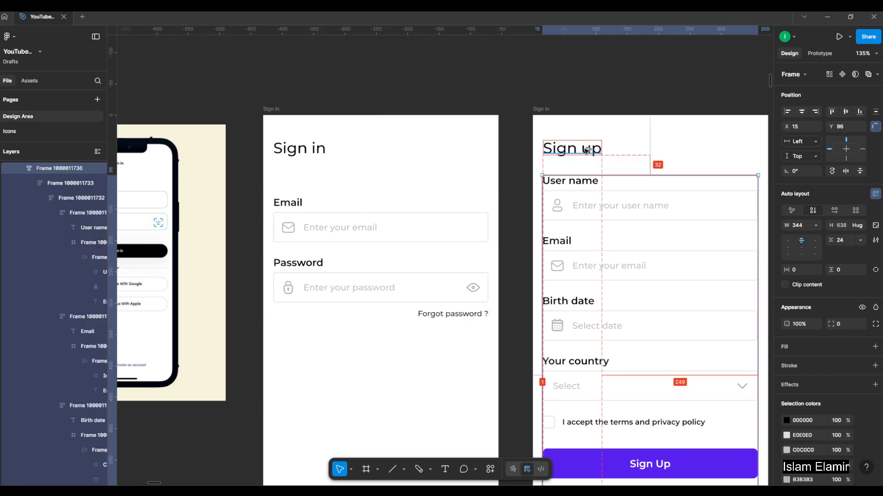
pyautogui.click(311, 204)
pyautogui.keyDown('shift'); pyautogui.click(303, 150); pyautogui.keyUp('shift')
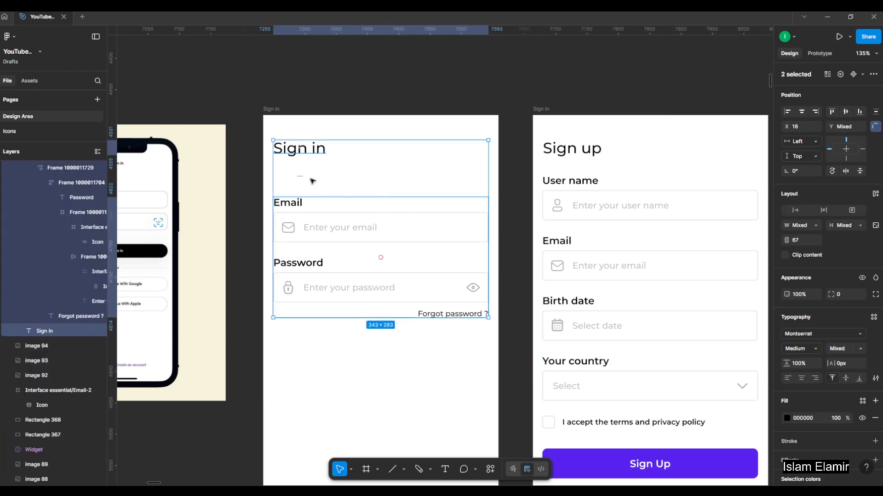
pyautogui.moveTo(300, 177)
pyautogui.mouseDown()
pyautogui.moveTo(305, 158)
pyautogui.moveTo(300, 165)
pyautogui.mouseUp()
pyautogui.scroll(-3, 342, 230)
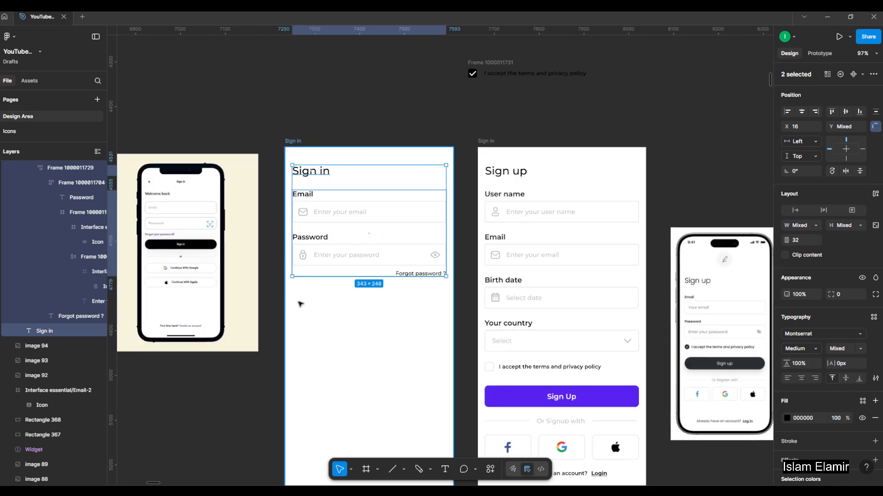
pyautogui.click(450, 381)
# Copy the purple "Sign Up" button into the Sign in frame and centre it horizontally.
pyautogui.scroll(3, 120, 249)
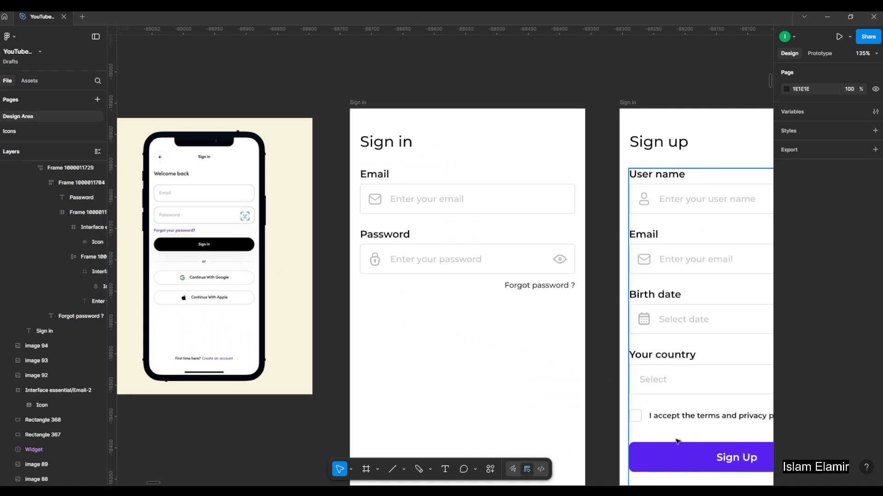
pyautogui.click(742, 457)
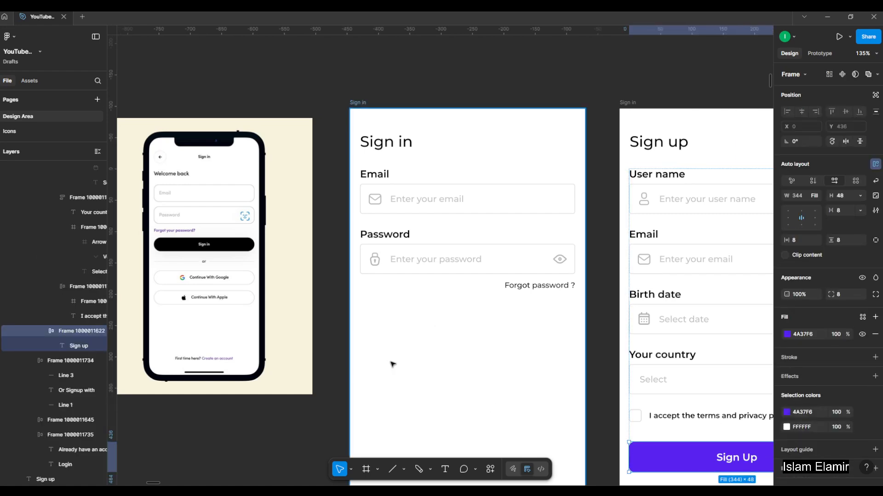
pyautogui.scroll(-3, 392, 363)
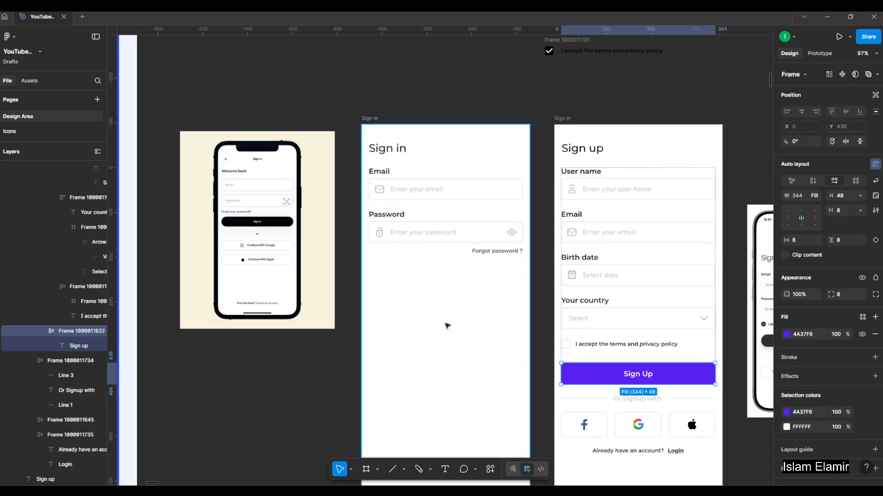
pyautogui.click(370, 117)
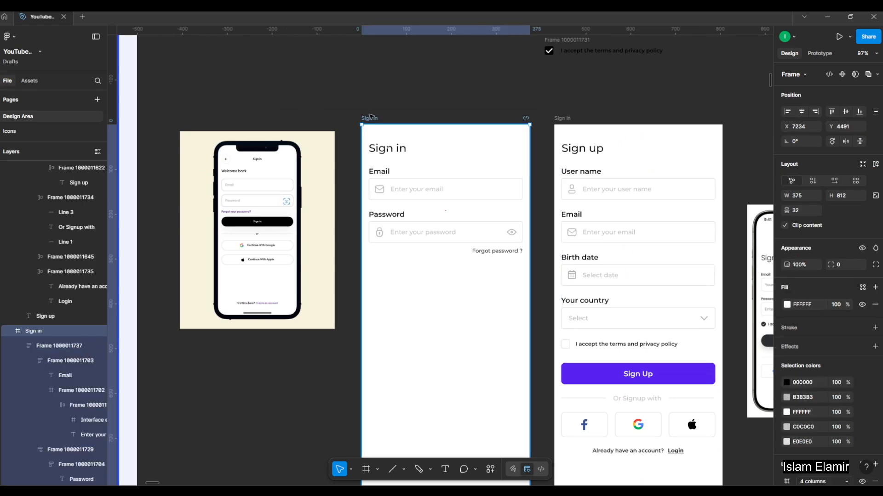
pyautogui.hotkey('ctrl', 'v')
pyautogui.click(804, 113)
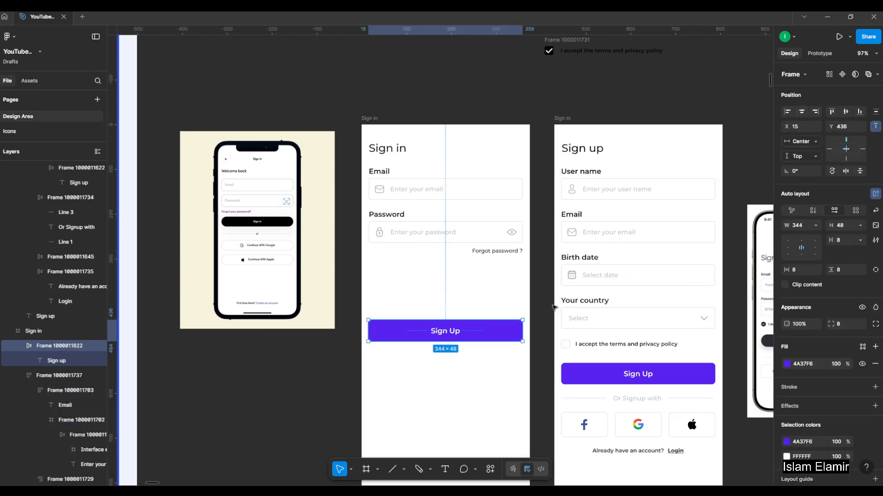
# Change the copied button's label to "Sign In".
pyautogui.scroll(3, 424, 324)
pyautogui.doubleClick(455, 333)
pyautogui.click(459, 335)
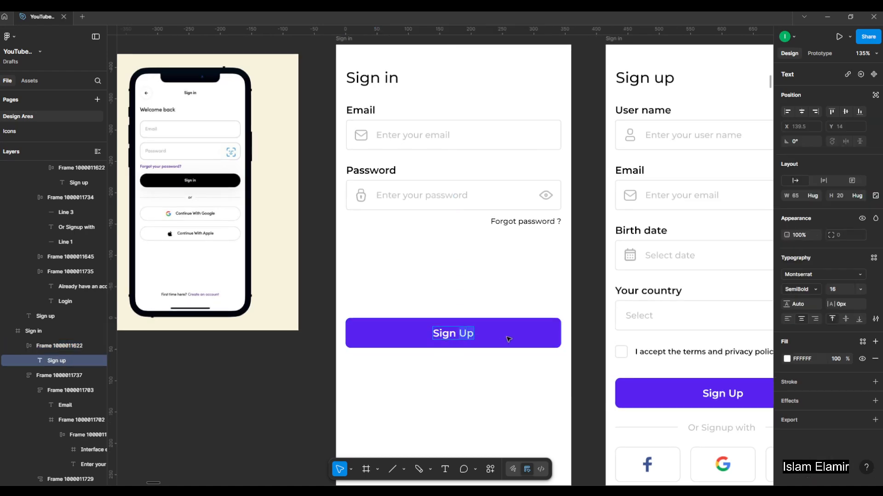
pyautogui.write('In')
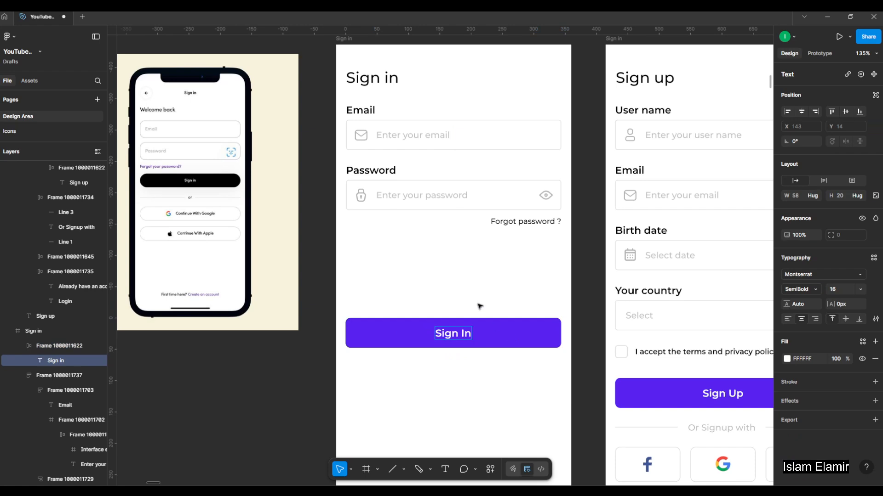
pyautogui.click(480, 307)
pyautogui.click(480, 307)
# Set the vertical spacing between the Email and Password field stack and the "Sign In" button to 32.
pyautogui.click(689, 394)
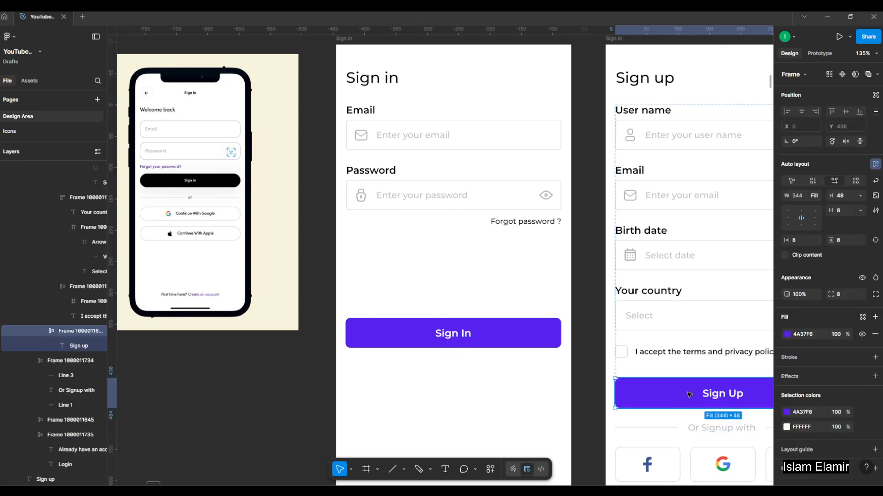
pyautogui.click(468, 346)
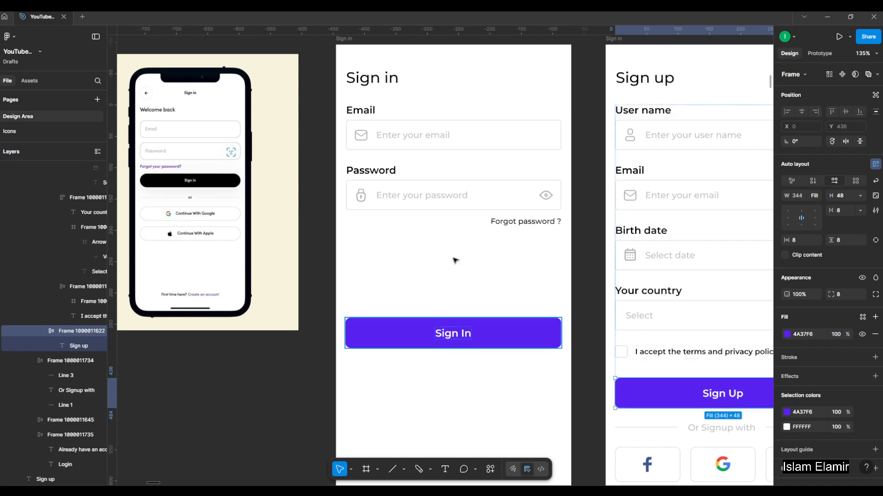
pyautogui.keyDown('shift'); pyautogui.click(477, 203); pyautogui.keyUp('shift')
pyautogui.moveTo(453, 270); pyautogui.dragTo(457, 230)
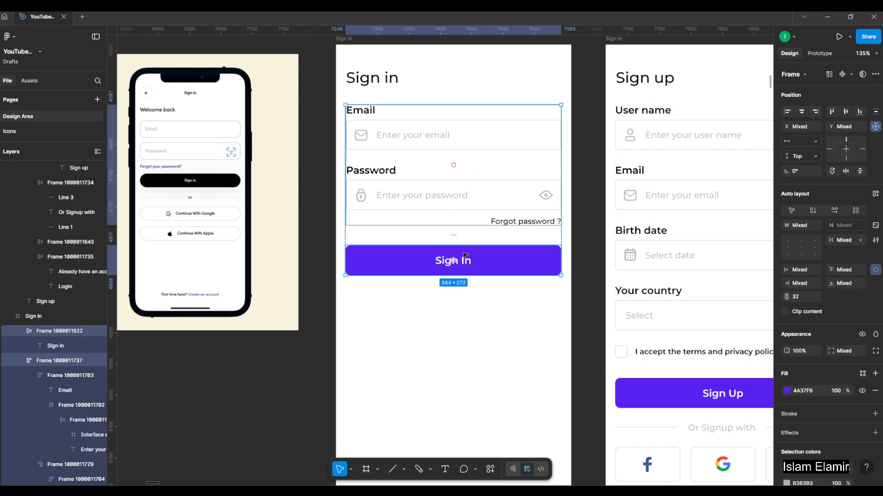
pyautogui.click(466, 319)
# Centre the Email and Password field stack and the "Sign In" button horizontally in the Sign in frame.
pyautogui.moveTo(487, 295); pyautogui.dragTo(457, 307)
pyautogui.click(484, 229)
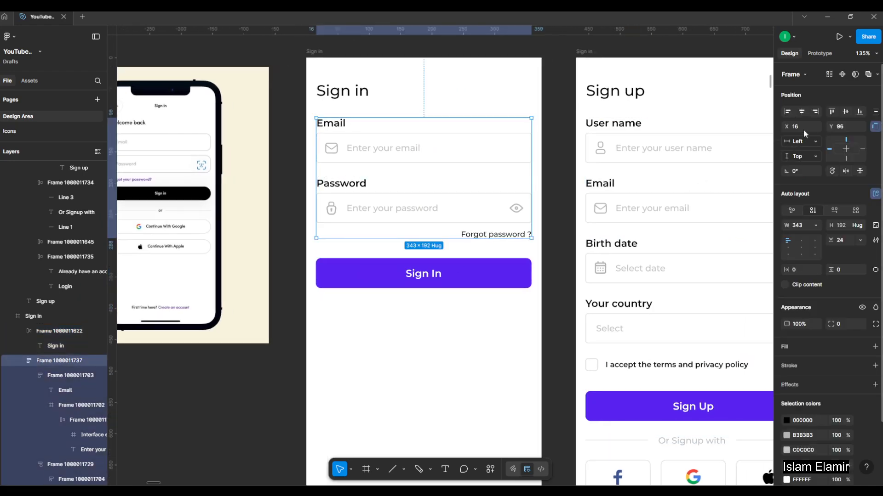
pyautogui.click(483, 276)
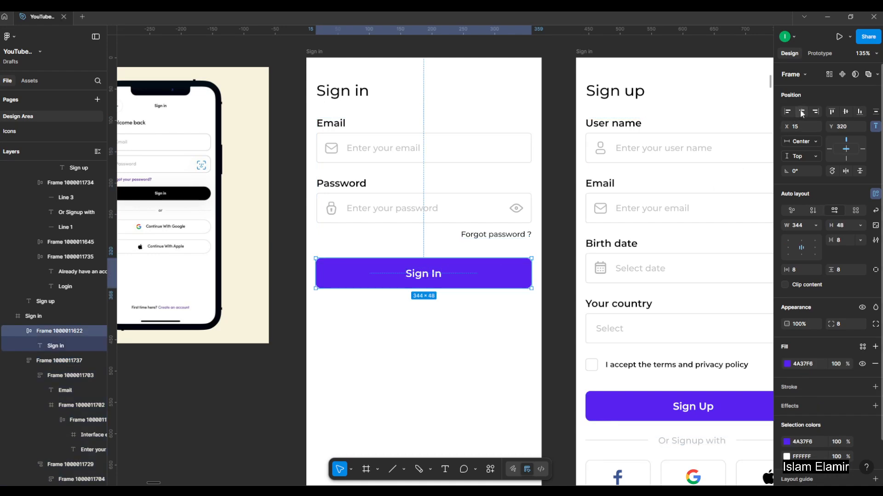
pyautogui.click(476, 296)
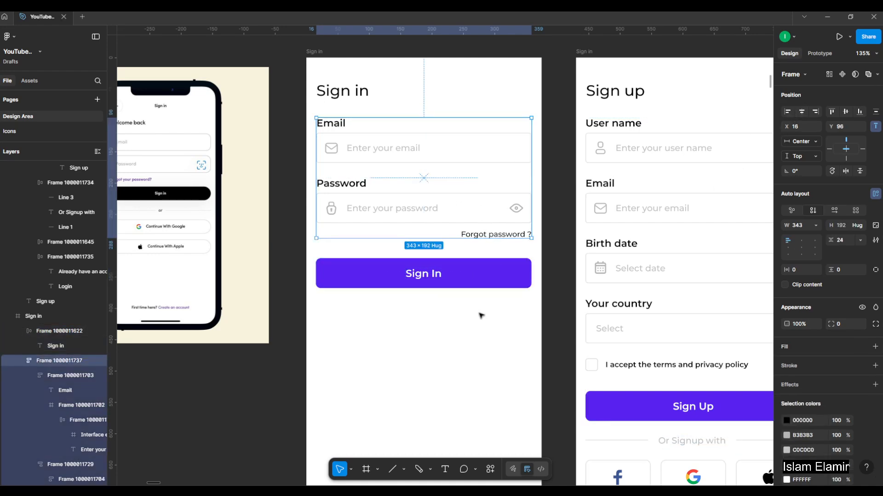
# Combine the field stack and the "Sign In" button into one vertical auto layout.
pyautogui.hscroll(-2, 479, 303)
pyautogui.click(508, 281)
pyautogui.keyDown('shift'); pyautogui.click(515, 211); pyautogui.keyUp('shift')
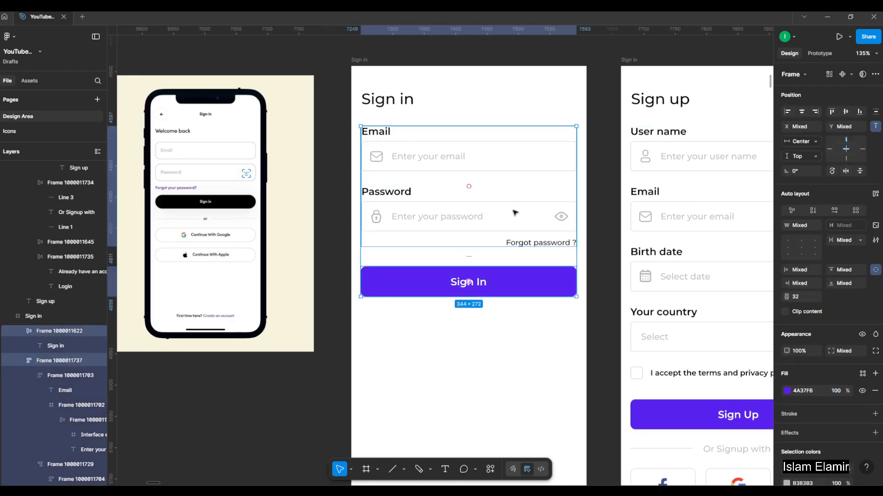
pyautogui.hotkey('shift', 'a')
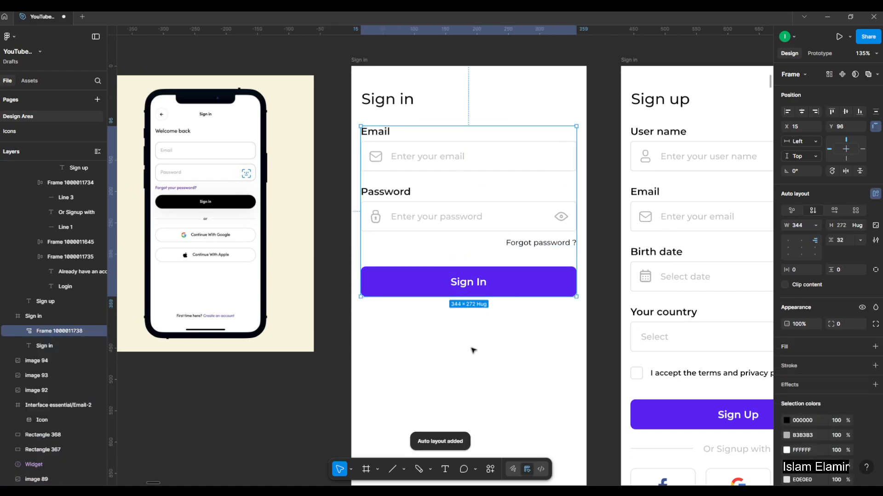
pyautogui.click(521, 338)
# Copy the "Or Signup with" divider from the Sign up screen into the Sign in frame, centred horizontally below the "Sign In" button.
pyautogui.moveTo(498, 329); pyautogui.dragTo(423, 294)
pyautogui.scroll(-1, 397, 247)
pyautogui.scroll(2, 220, 201)
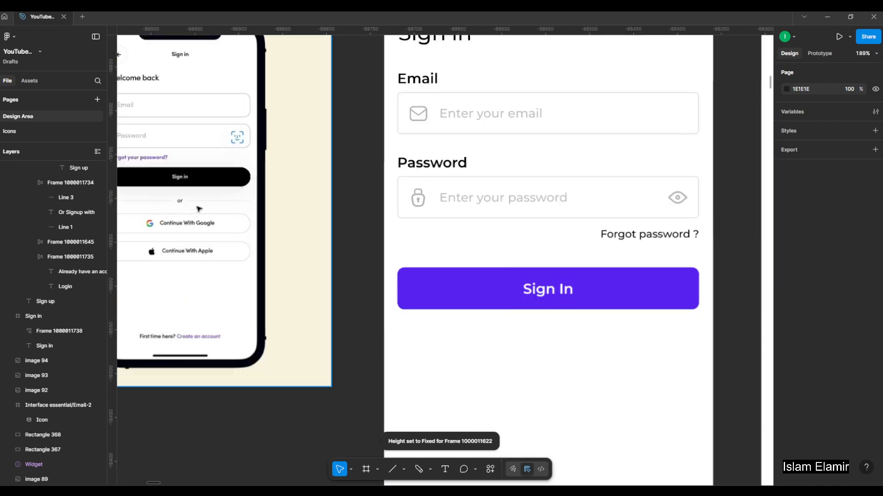
pyautogui.scroll(-2, 198, 200)
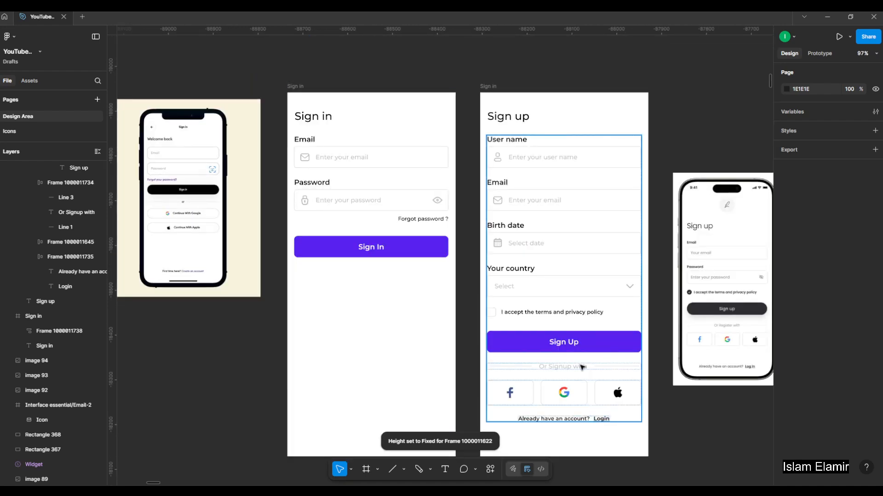
pyautogui.doubleClick(582, 367)
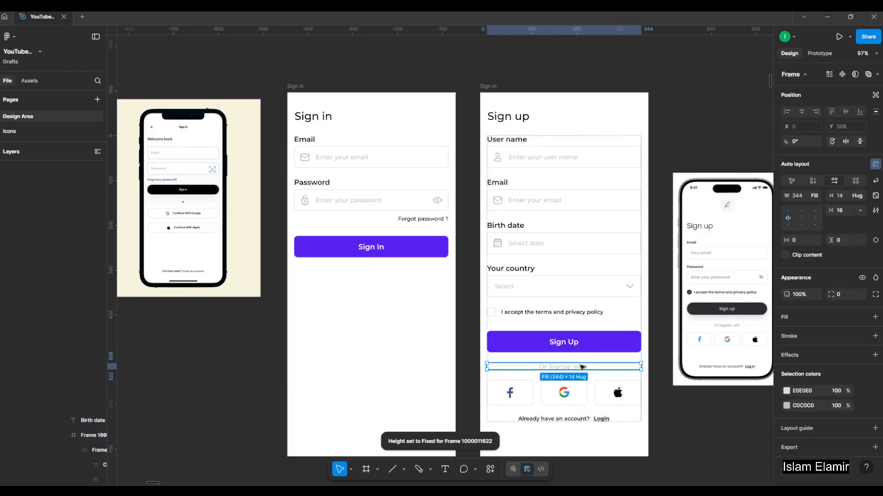
pyautogui.click(298, 87)
pyautogui.hotkey('ctrl', 'v')
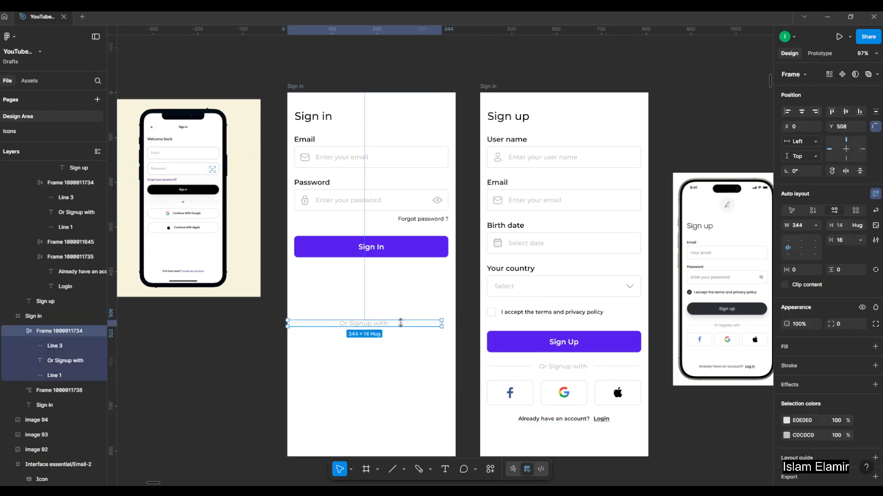
pyautogui.click(801, 112)
pyautogui.moveTo(385, 326); pyautogui.dragTo(392, 289)
# Change the copied divider's text to "Or Sign in with" and centre the divider below the button at Y 406.
pyautogui.scroll(5, 381, 290)
pyautogui.doubleClick(381, 290)
pyautogui.click(375, 290)
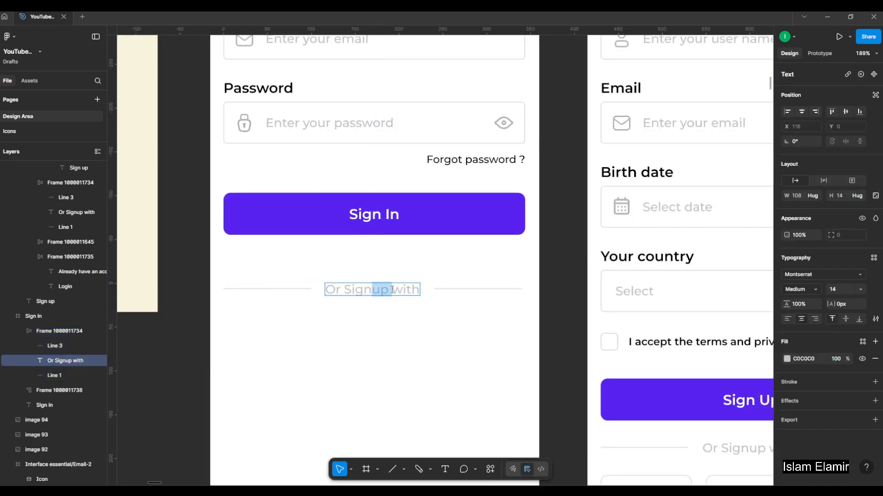
pyautogui.press('BackSpace')
pyautogui.write('in')
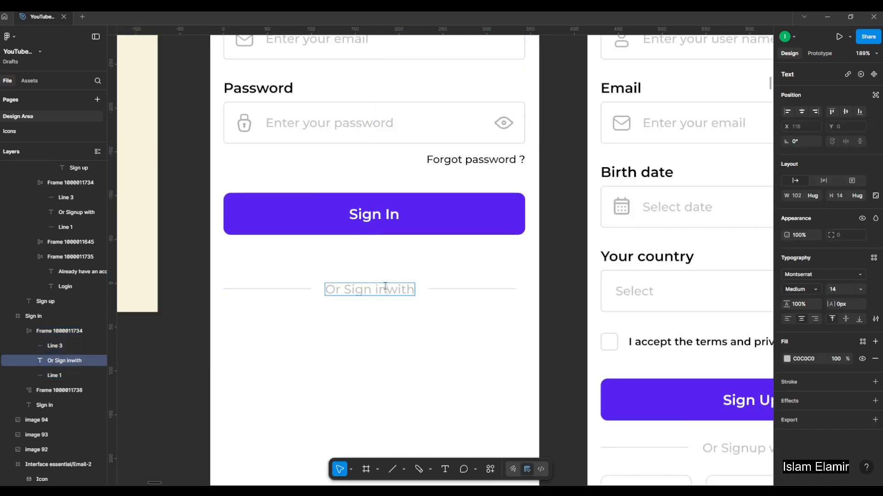
pyautogui.press('Escape')
pyautogui.press('Escape')
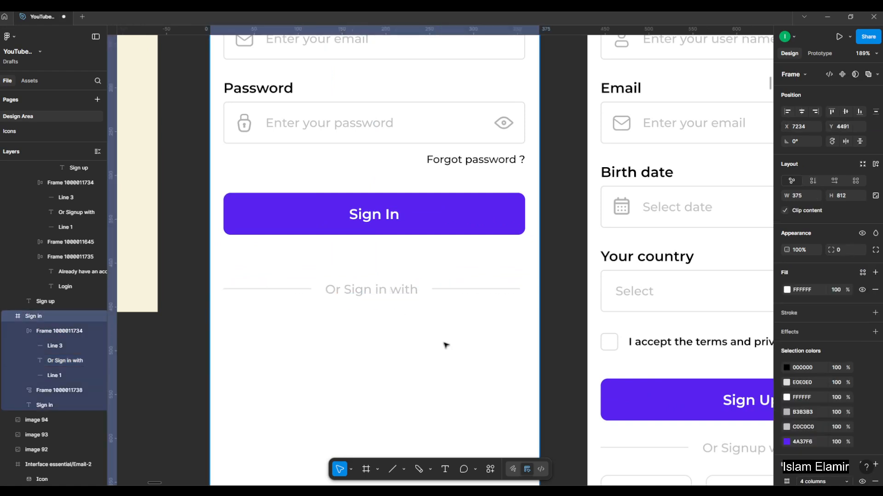
pyautogui.scroll(-5, 442, 317)
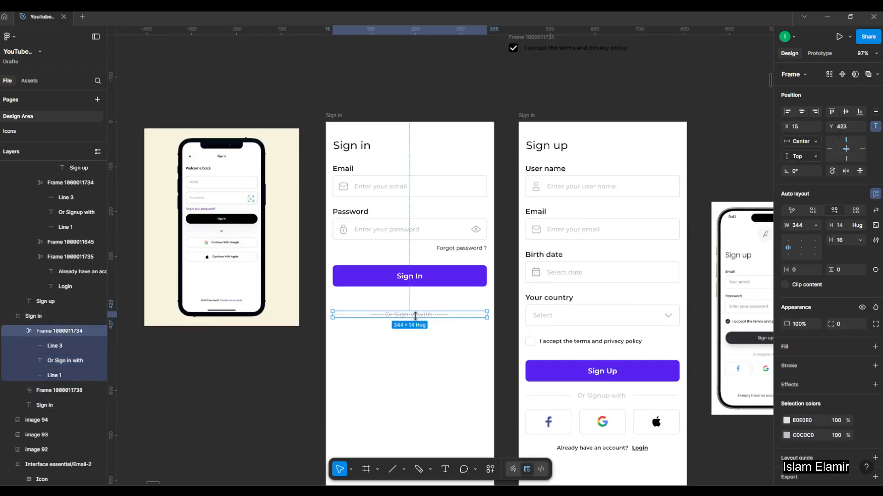
pyautogui.scroll(5, 206, 241)
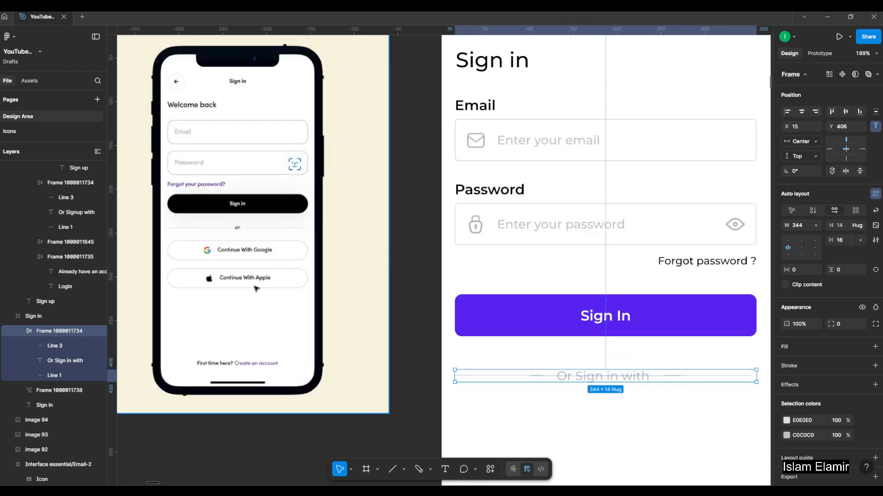
# Copy the "Continue With Google" and "Continue With Facebook" buttons from the Social Media Button section of the elements board.
pyautogui.scroll(-10, 217, 275)
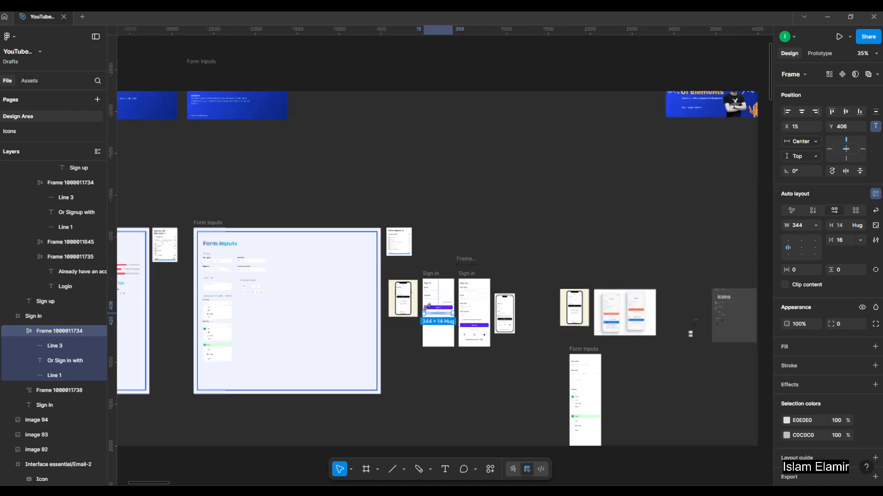
pyautogui.scroll(-2, 301, 303)
pyautogui.scroll(8, 237, 291)
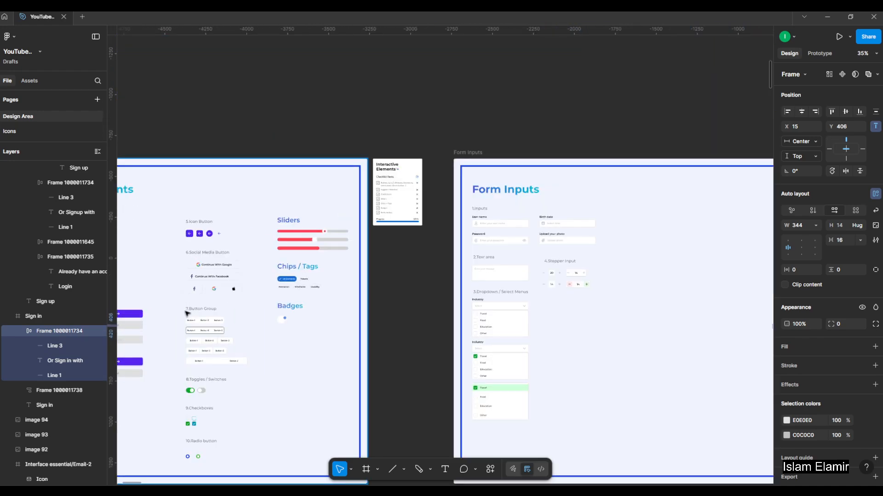
pyautogui.scroll(3, 192, 291)
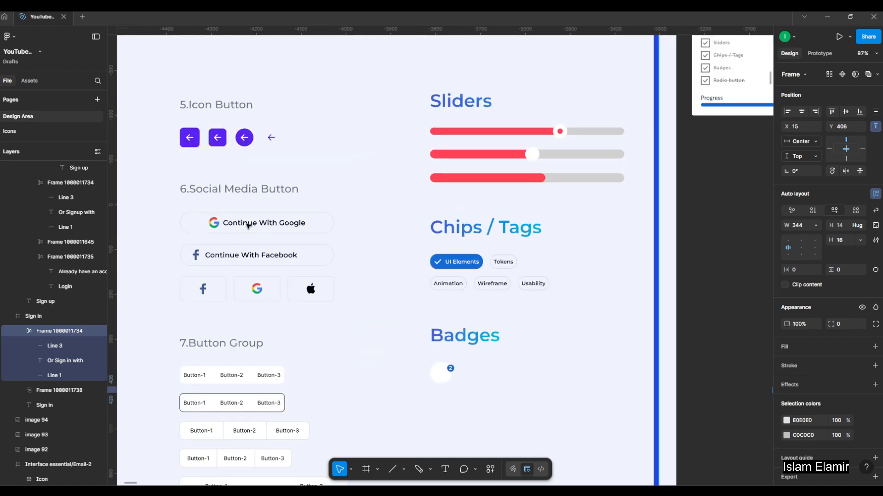
pyautogui.click(247, 226)
pyautogui.doubleClick(247, 225)
pyautogui.doubleClick(247, 225)
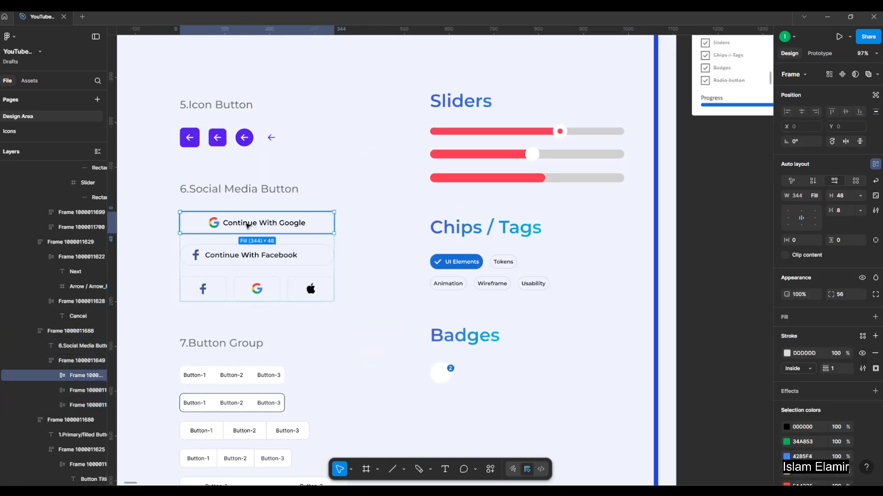
pyautogui.keyDown('shift'); pyautogui.click(246, 255); pyautogui.keyUp('shift')
# Paste the Google and Facebook buttons into the Sign in frame.
pyautogui.scroll(-8, 193, 248)
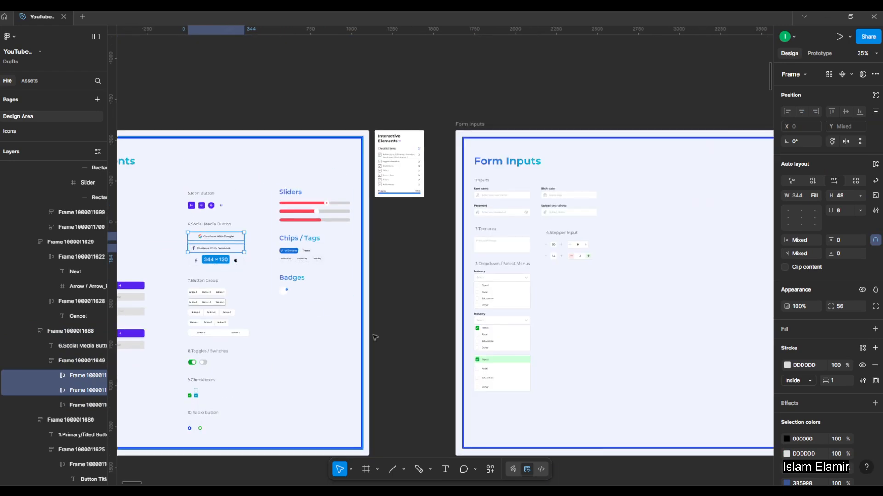
pyautogui.click(454, 347)
pyautogui.moveTo(485, 310); pyautogui.dragTo(228, 269)
pyautogui.scroll(-3, 228, 269)
pyautogui.scroll(5, 569, 260)
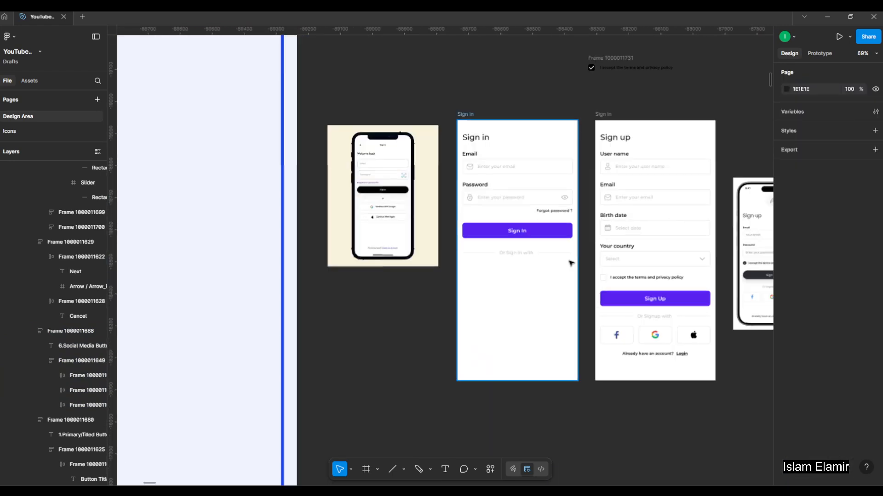
pyautogui.moveTo(553, 221); pyautogui.dragTo(485, 276)
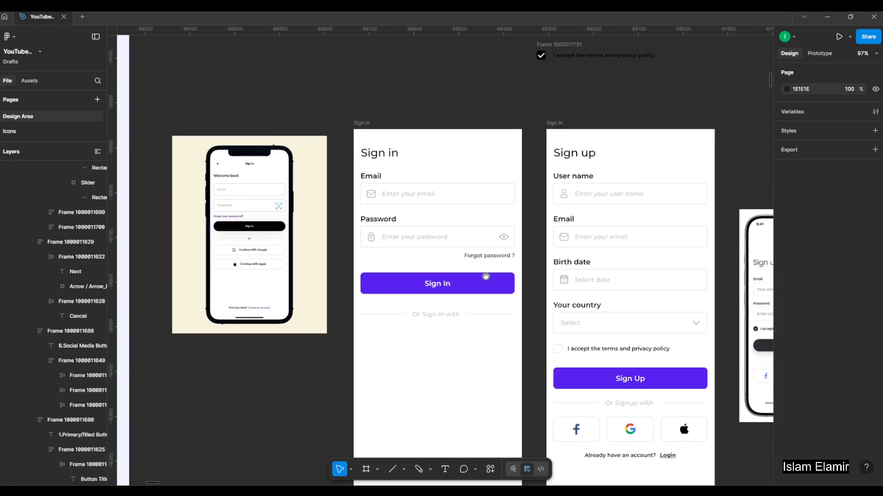
pyautogui.click(362, 124)
pyautogui.hotkey('ctrl', 'v')
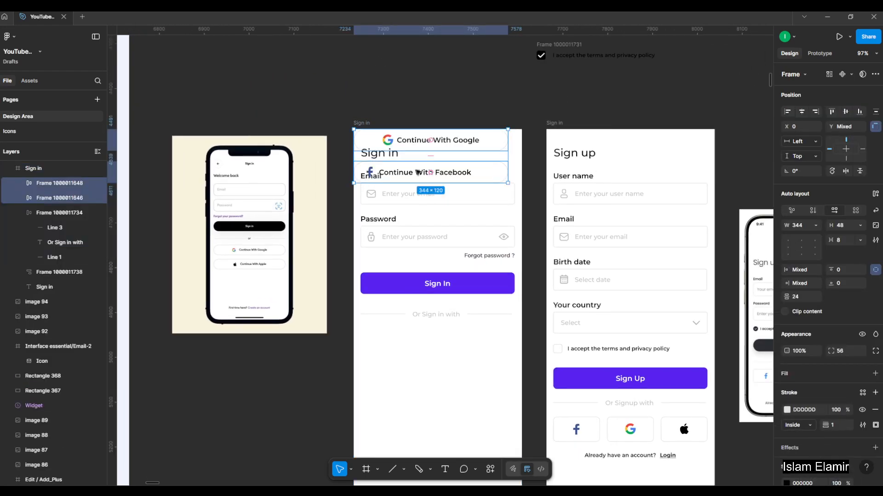
# Move the Facebook button to the frame's lower area and centre the Google button beneath the divider at Y 458.
pyautogui.moveTo(432, 173); pyautogui.dragTo(464, 412)
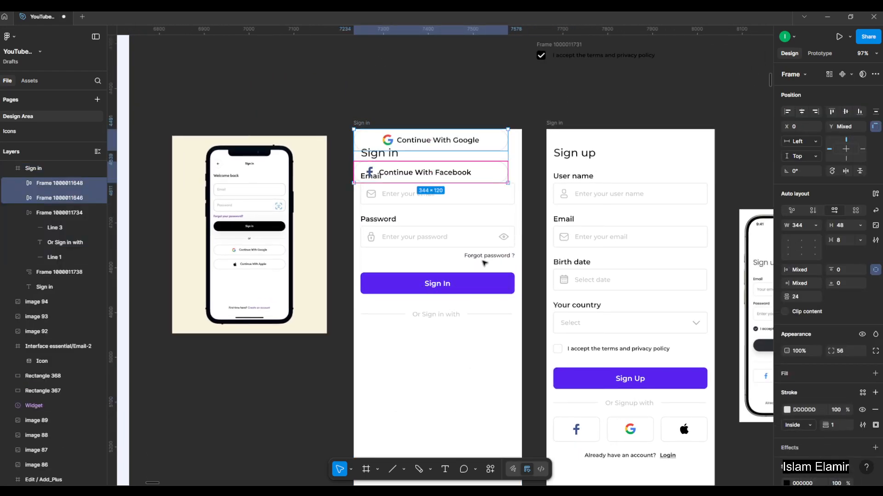
pyautogui.click(484, 385)
pyautogui.moveTo(485, 177); pyautogui.dragTo(493, 408)
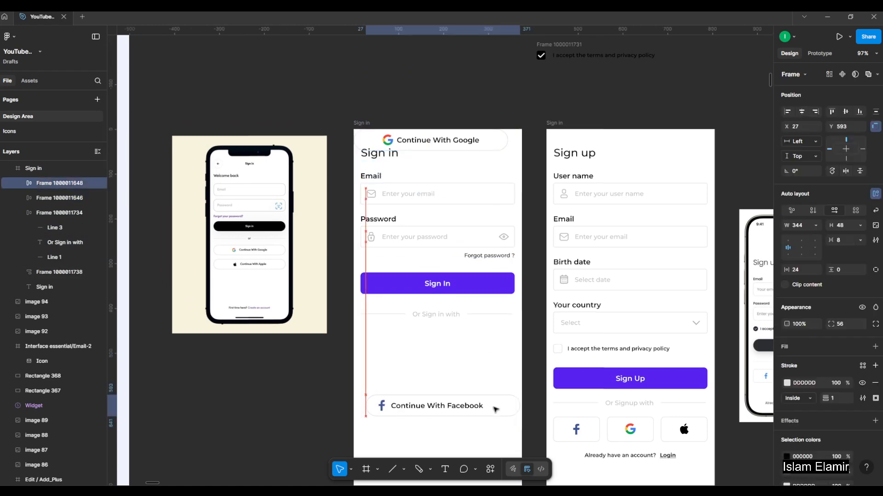
pyautogui.click(462, 138)
pyautogui.moveTo(475, 360); pyautogui.dragTo(508, 337)
pyautogui.scroll(3, 452, 376)
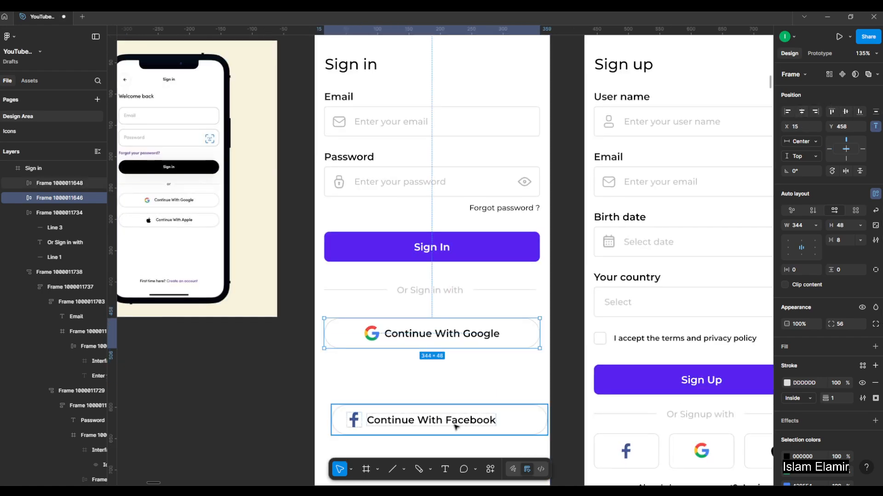
# Move the "Continue With Facebook" button directly beneath the Google button at Y 527 and centre it horizontally.
pyautogui.moveTo(468, 420); pyautogui.dragTo(471, 377)
pyautogui.click(800, 114)
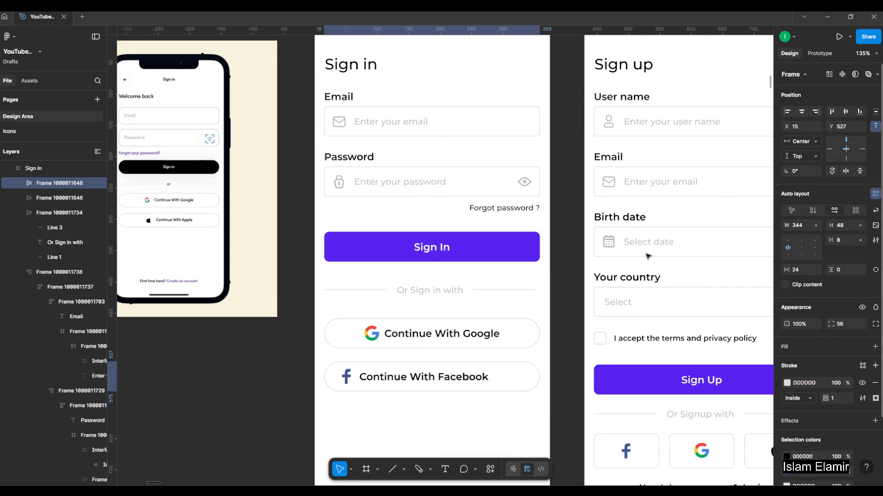
pyautogui.click(490, 408)
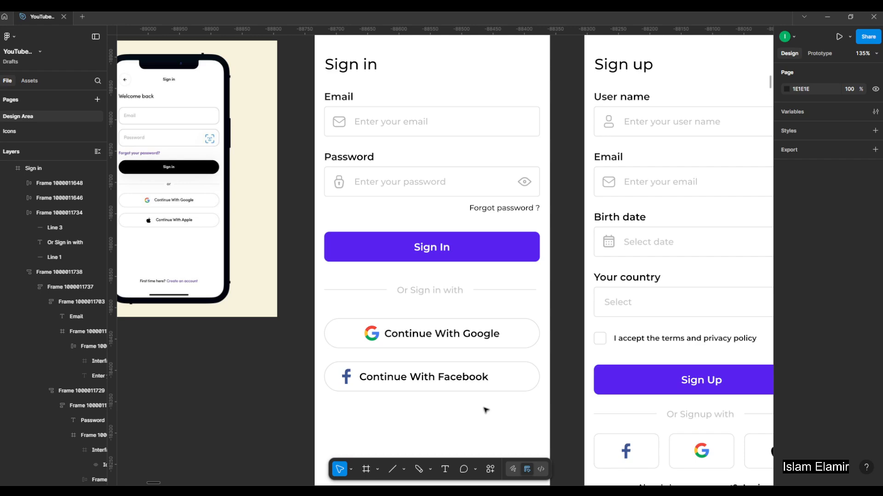
# Left-align the icon and label inside the "Continue With Google" button, matching the Facebook button.
pyautogui.scroll(-1, 462, 367)
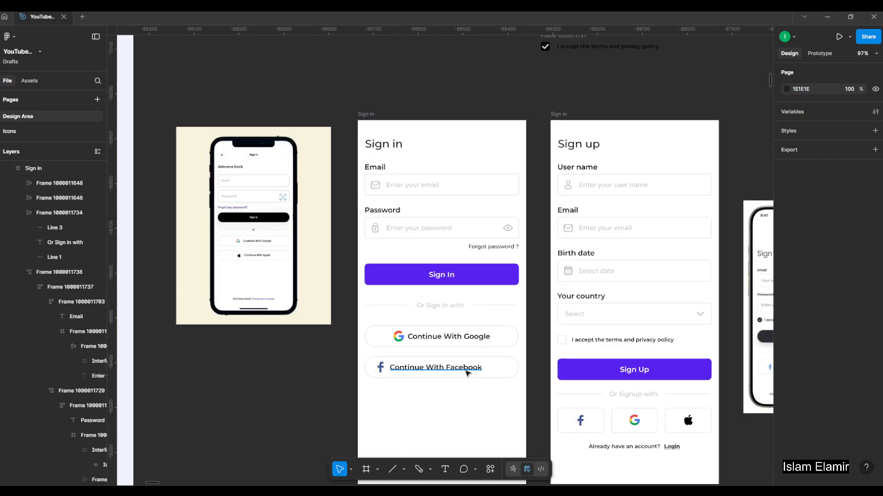
pyautogui.scroll(1, 463, 409)
pyautogui.click(517, 355)
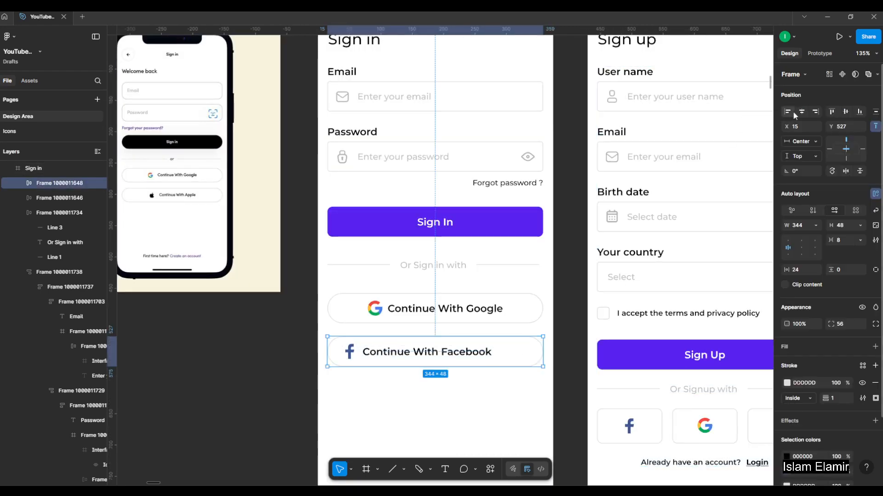
pyautogui.click(476, 317)
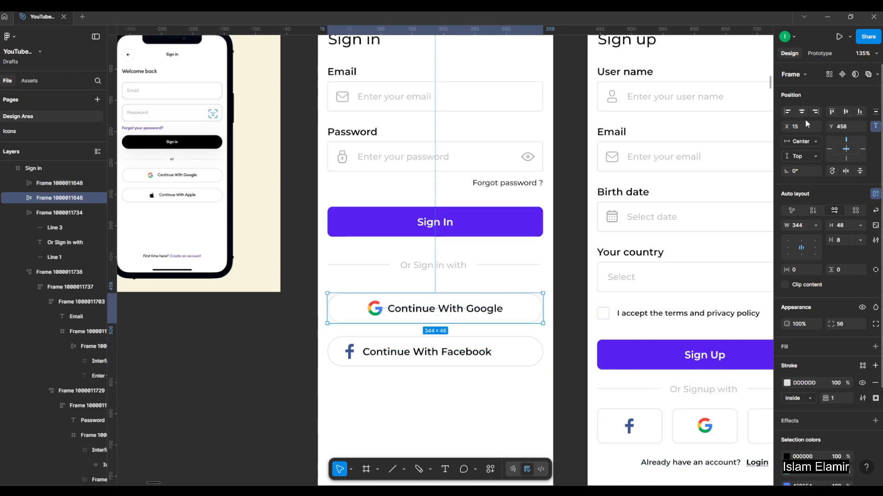
pyautogui.scroll(2, 377, 379)
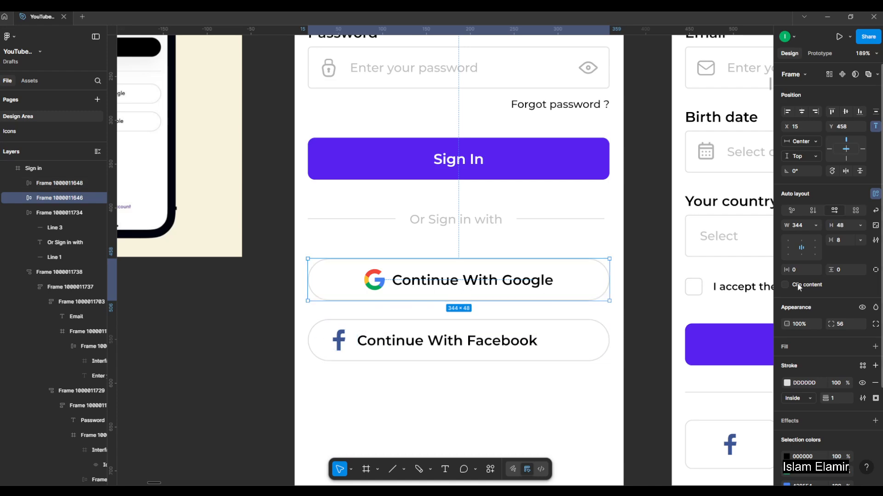
pyautogui.click(791, 248)
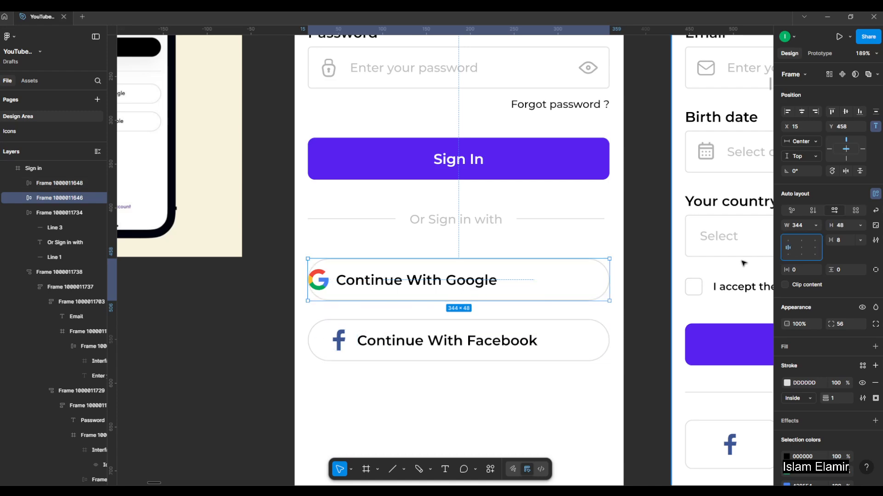
# Set the "Continue With Google" button's horizontal padding to 24, matching the Facebook button.
pyautogui.click(378, 343)
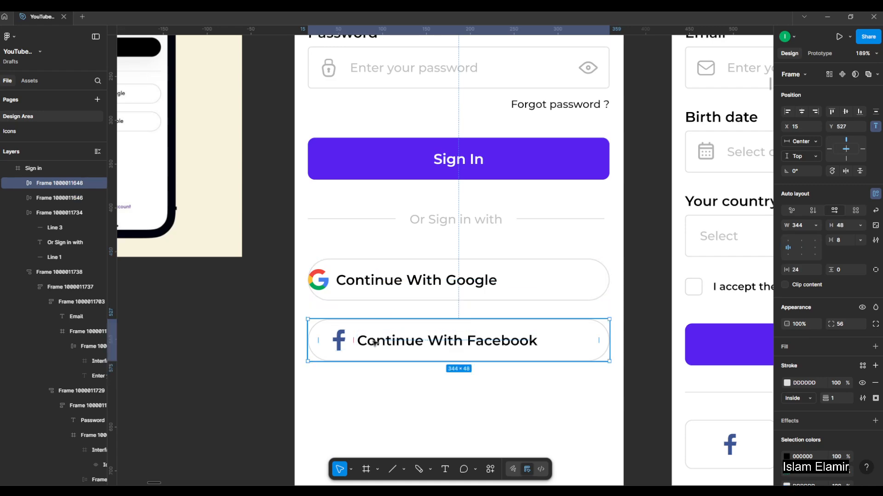
pyautogui.click(402, 299)
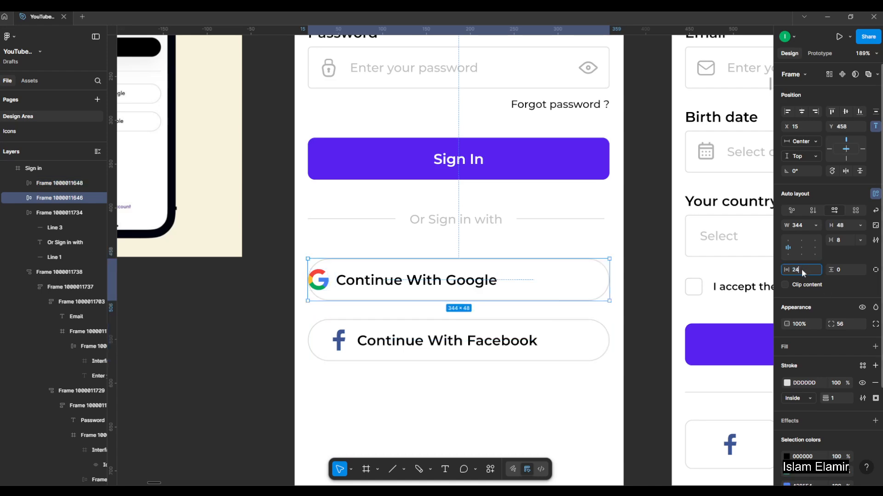
pyautogui.press('Return')
pyautogui.click(426, 390)
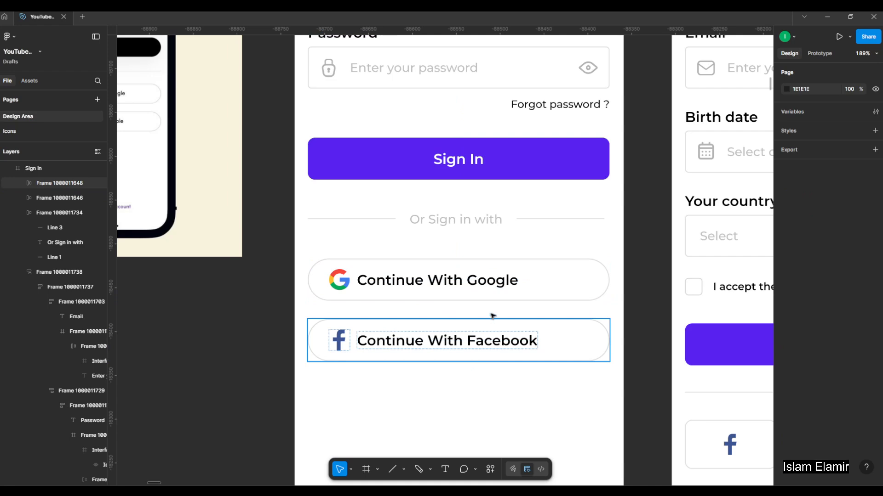
# Stack the Google and Facebook buttons in a vertical auto layout with a 16 gap, and duplicate the Facebook button below them.
pyautogui.keyDown('shift'); pyautogui.click(504, 292); pyautogui.keyUp('shift')
pyautogui.hotkey('shift', 'a')
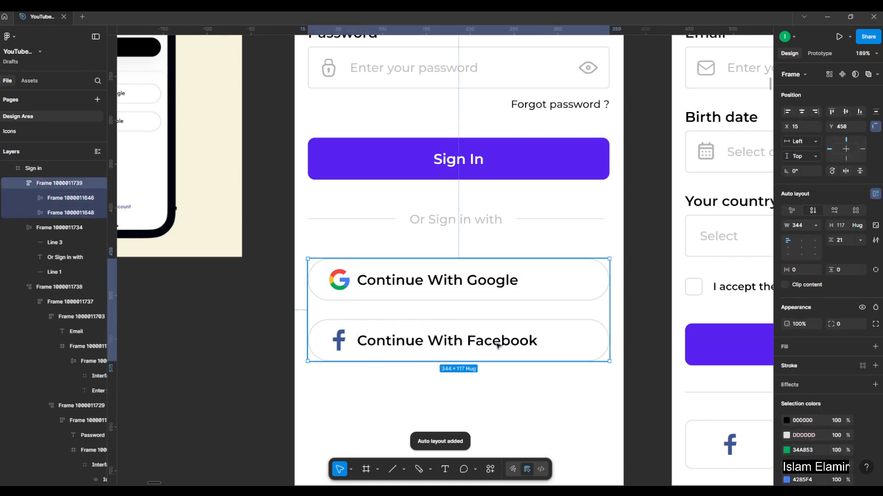
pyautogui.moveTo(457, 310); pyautogui.dragTo(458, 306)
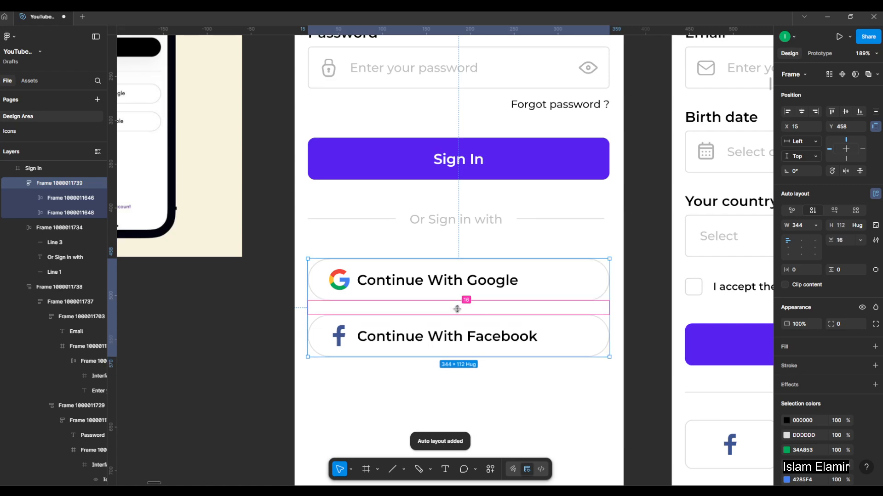
pyautogui.click(532, 334)
pyautogui.hotkey('ctrl', 'd')
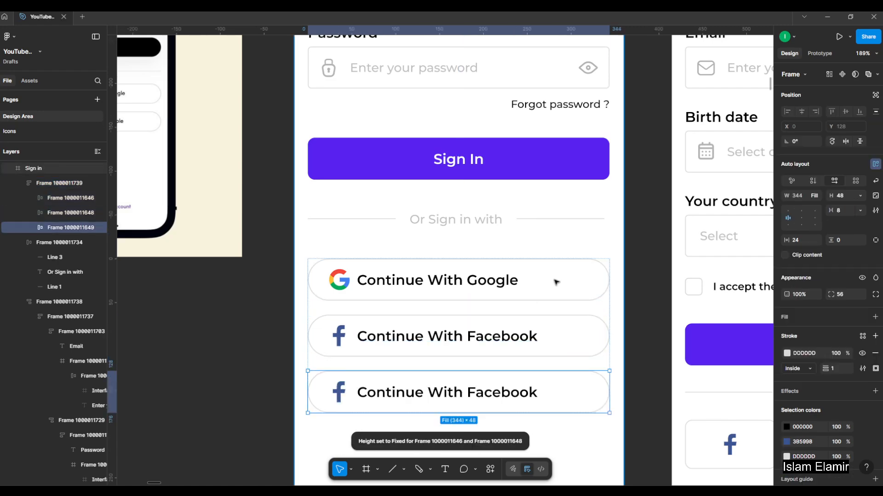
# Copy the 24 × 24 Apple icon from the social media buttons in the UI elements library frame.
pyautogui.scroll(-10, 555, 281)
pyautogui.scroll(15, 184, 229)
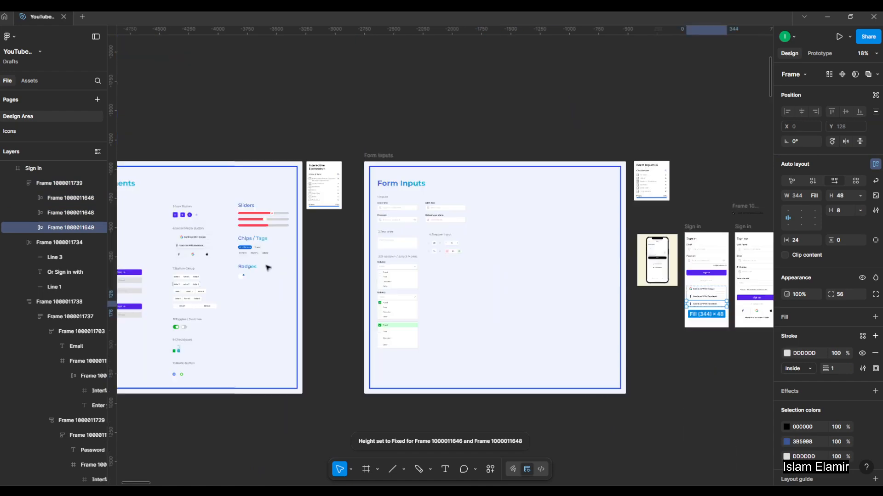
pyautogui.doubleClick(220, 222)
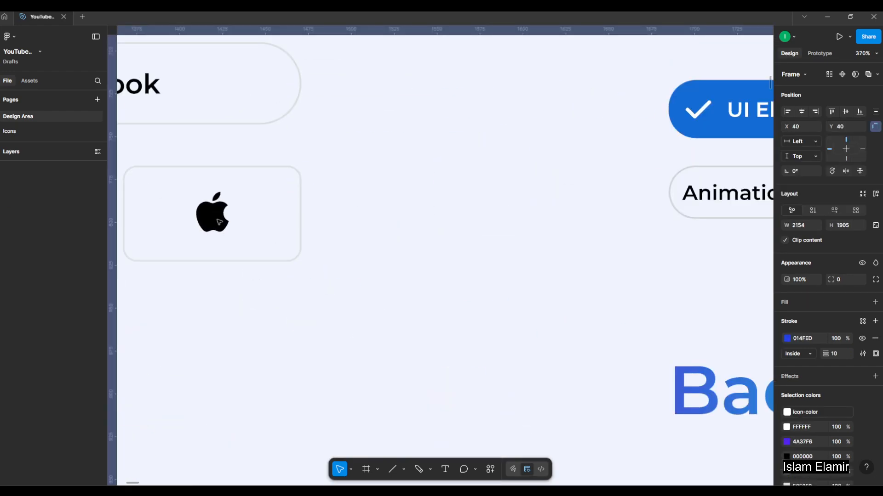
pyautogui.doubleClick(220, 222)
pyautogui.doubleClick(220, 222)
pyautogui.doubleClick(219, 223)
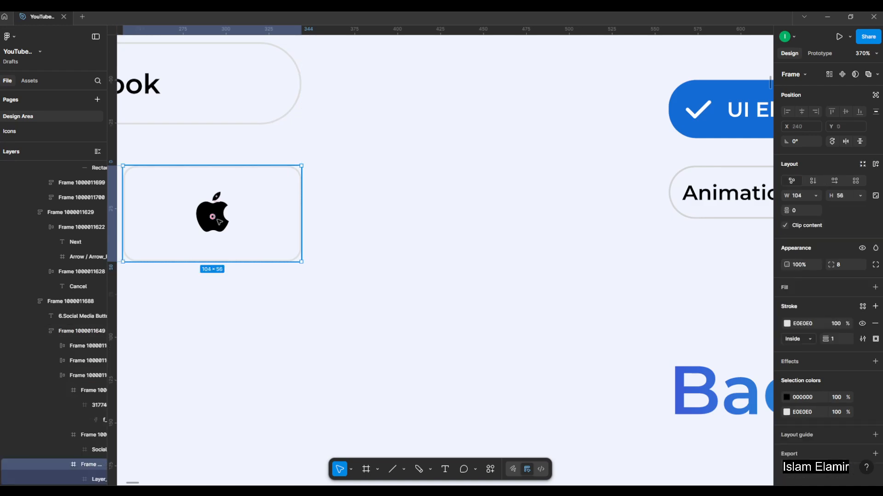
pyautogui.doubleClick(219, 222)
pyautogui.scroll(-6, 197, 221)
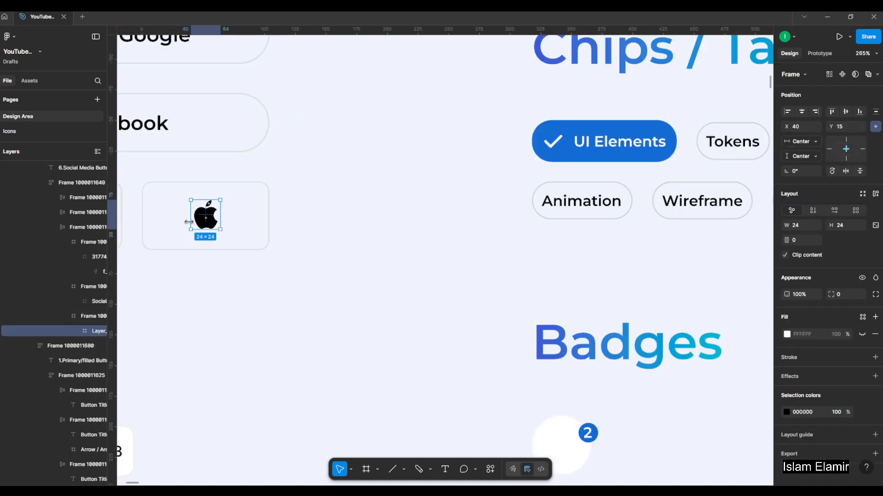
# Replace the Facebook icon in the third social button on the Sign in screen with the copied Apple icon.
pyautogui.click(397, 259)
pyautogui.moveTo(516, 271); pyautogui.dragTo(357, 252)
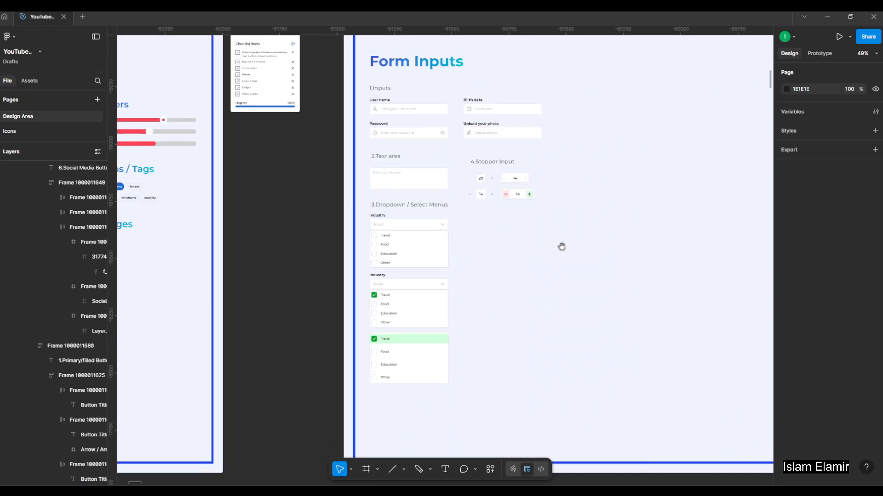
pyautogui.moveTo(561, 246); pyautogui.dragTo(167, 235)
pyautogui.moveTo(530, 232); pyautogui.dragTo(272, 263)
pyautogui.scroll(6, 360, 307)
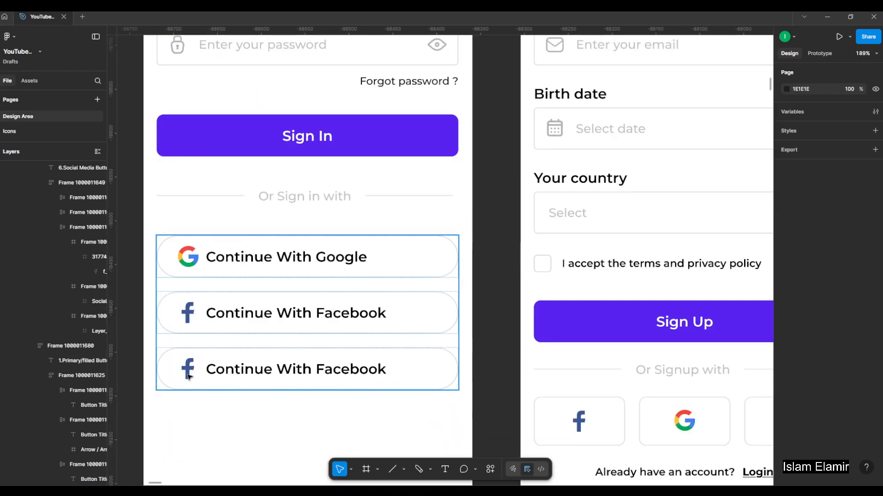
pyautogui.click(199, 351)
pyautogui.doubleClick(199, 351)
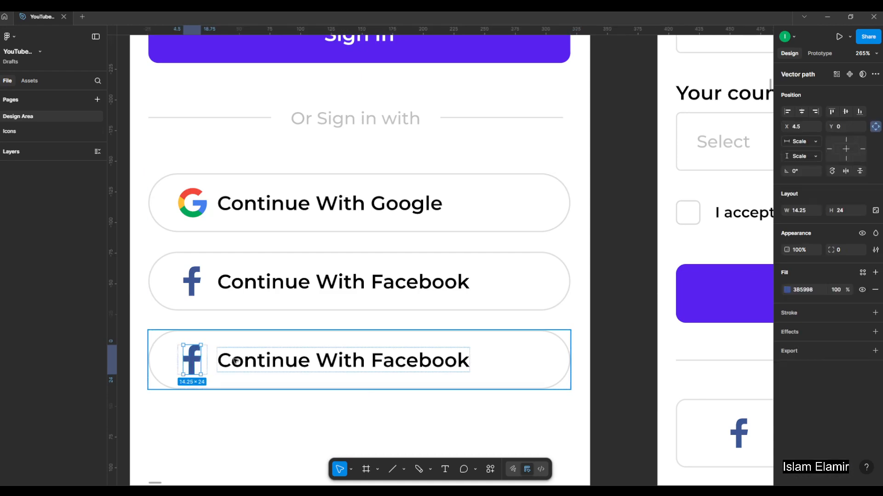
pyautogui.click(221, 422)
pyautogui.click(201, 359)
pyautogui.doubleClick(202, 360)
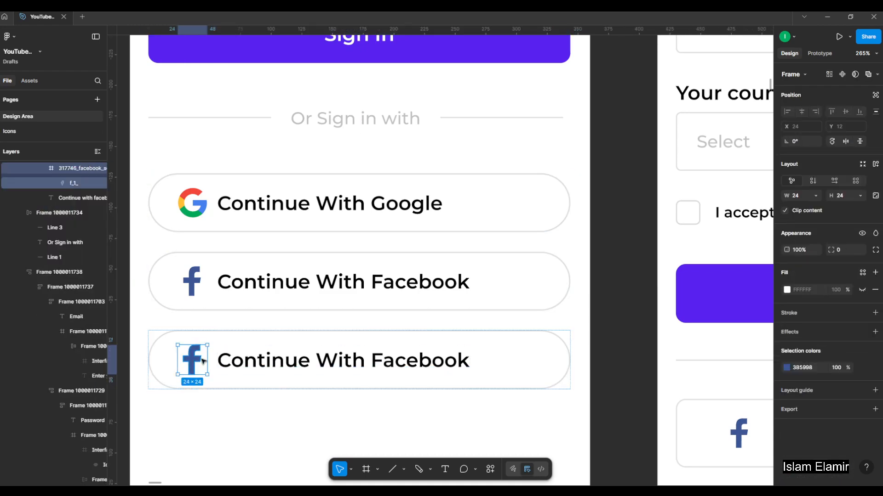
pyautogui.hotkey('ctrl', 'shift', 'r')
# Change the third social button's label to "Continue With Apple".
pyautogui.scroll(-6, 368, 354)
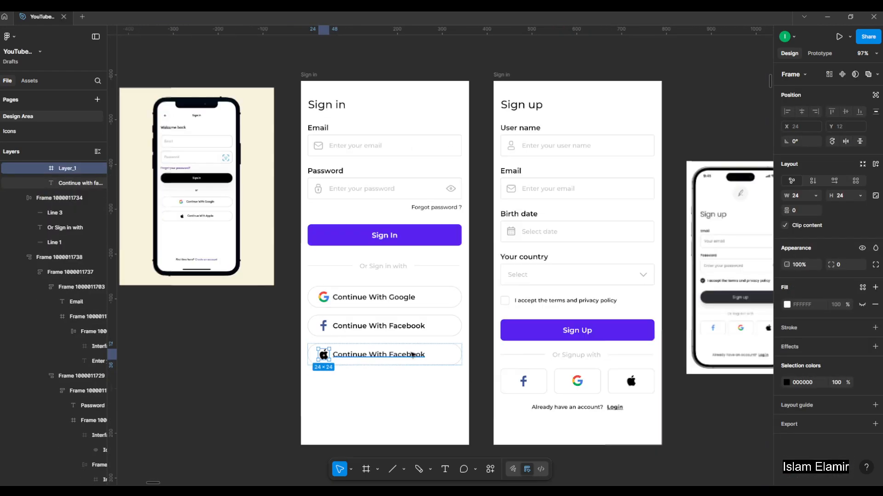
pyautogui.scroll(3, 311, 298)
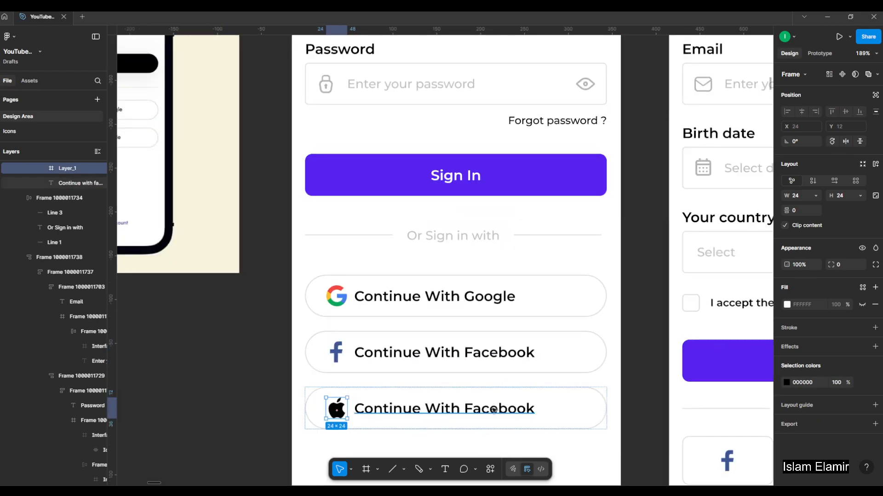
pyautogui.doubleClick(462, 412)
pyautogui.moveTo(463, 412); pyautogui.dragTo(564, 411)
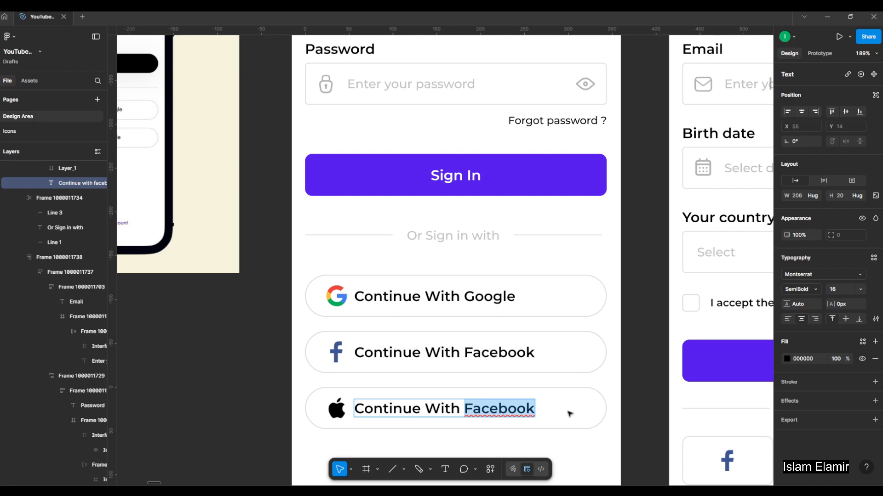
pyautogui.write('Ap')
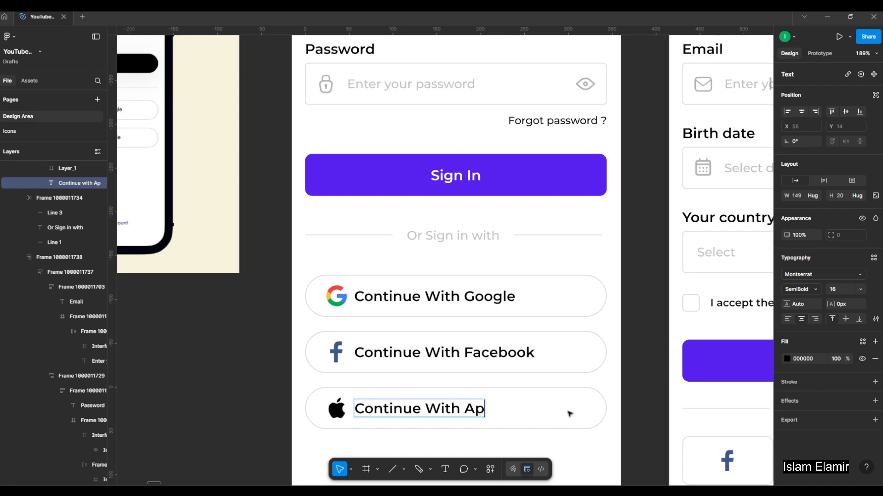
pyautogui.write('p;W')
pyautogui.press('BackSpace')
pyautogui.press('BackSpace')
pyautogui.write('le')
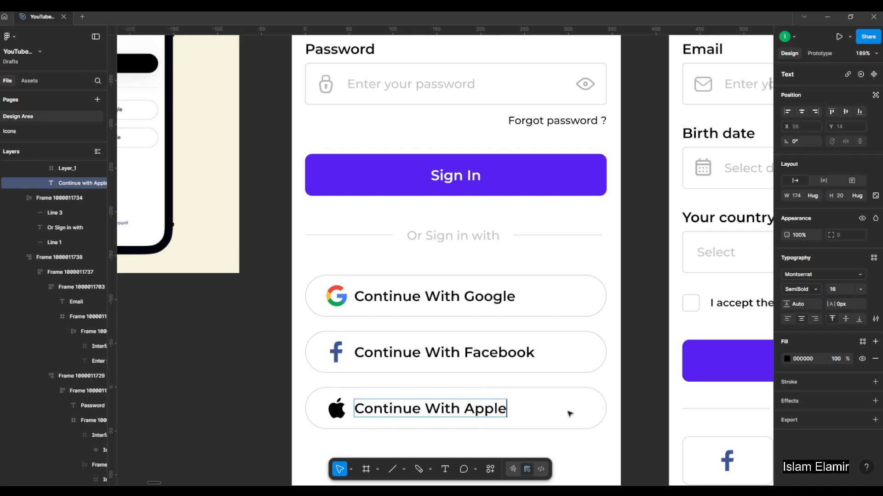
pyautogui.scroll(-5, 574, 389)
pyautogui.press('Escape')
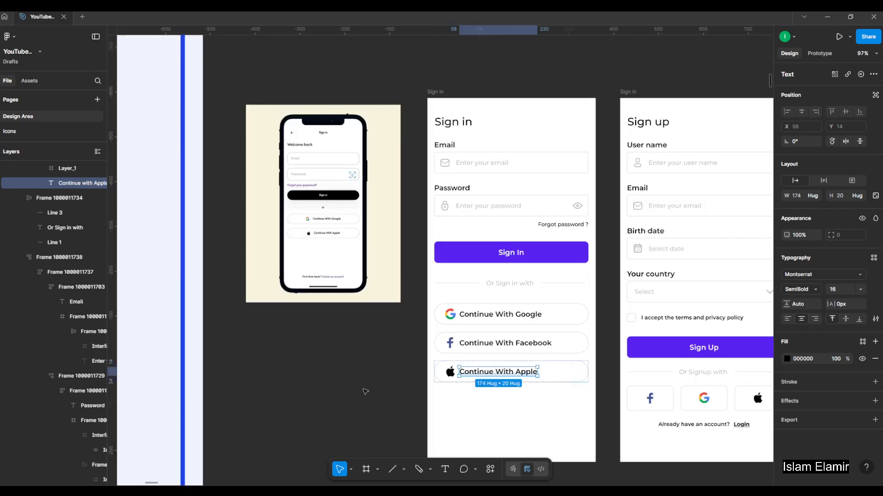
pyautogui.press('Escape')
# Set the font size of the Google, Facebook and Apple button labels to 14.
pyautogui.scroll(3, 574, 340)
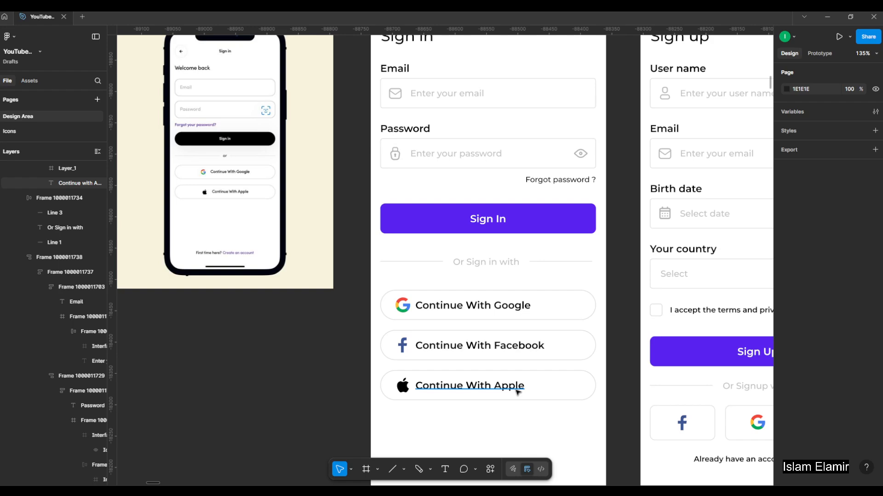
pyautogui.doubleClick(526, 308)
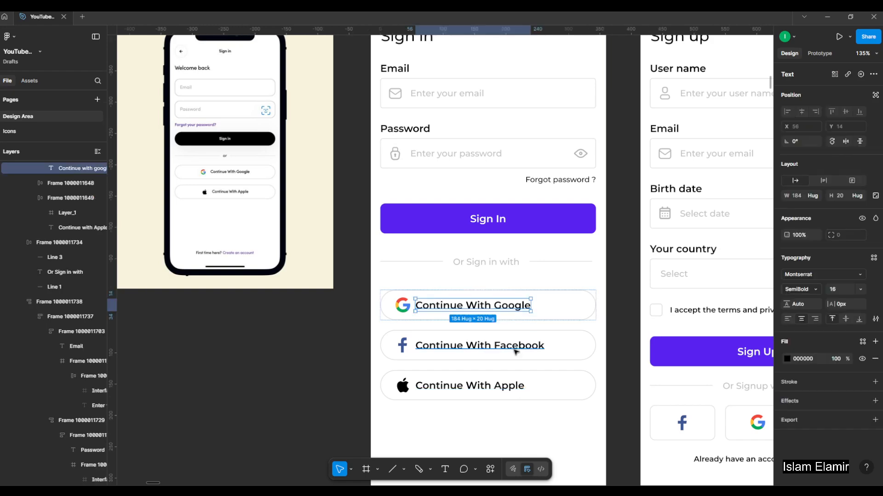
pyautogui.keyDown('shift'); pyautogui.click(479, 345); pyautogui.keyUp('shift')
pyautogui.keyDown('shift'); pyautogui.click(469, 385); pyautogui.keyUp('shift')
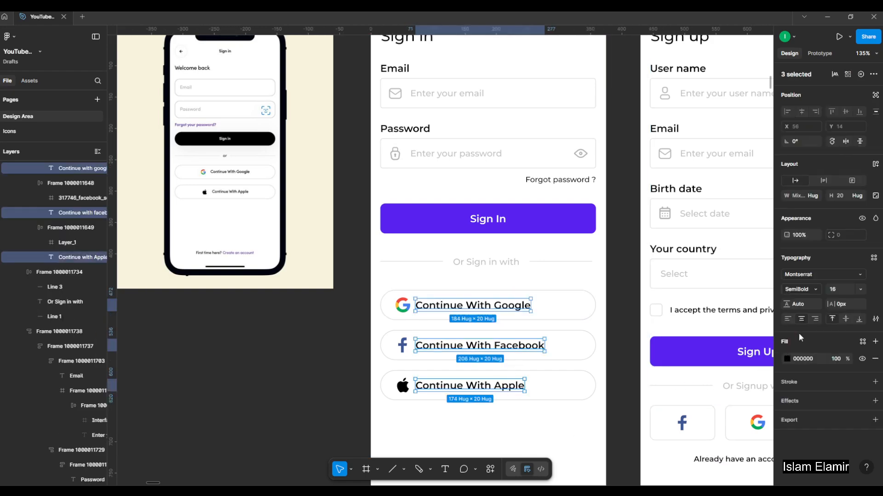
pyautogui.press('Return')
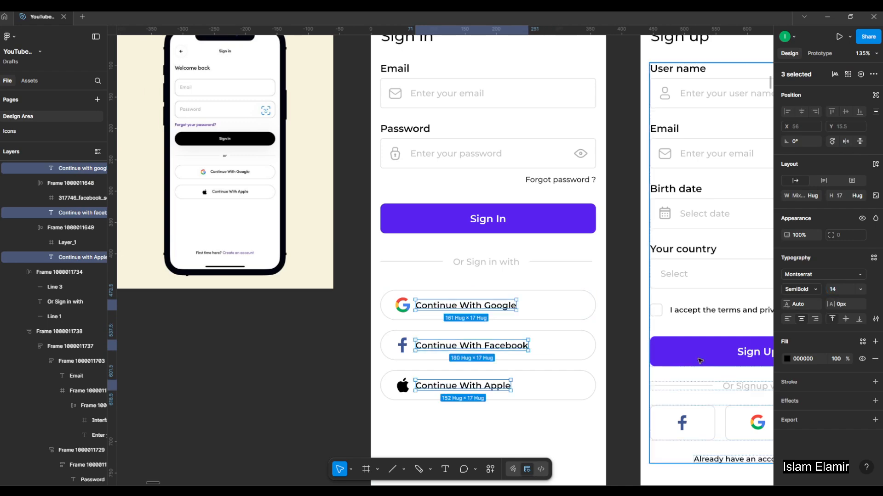
pyautogui.click(313, 361)
# Copy the "Already have an account? Login" line from the Sign up screen to below the Sign in screen's social buttons at Y 726.
pyautogui.moveTo(394, 313); pyautogui.dragTo(361, 302)
pyautogui.click(361, 302)
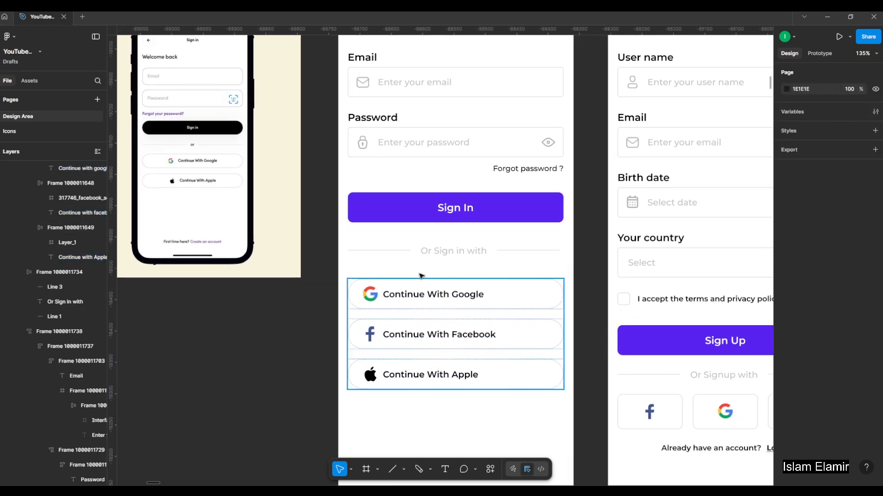
pyautogui.keyDown('ctrl'); pyautogui.scroll(-3, 421, 276); pyautogui.keyUp('ctrl')
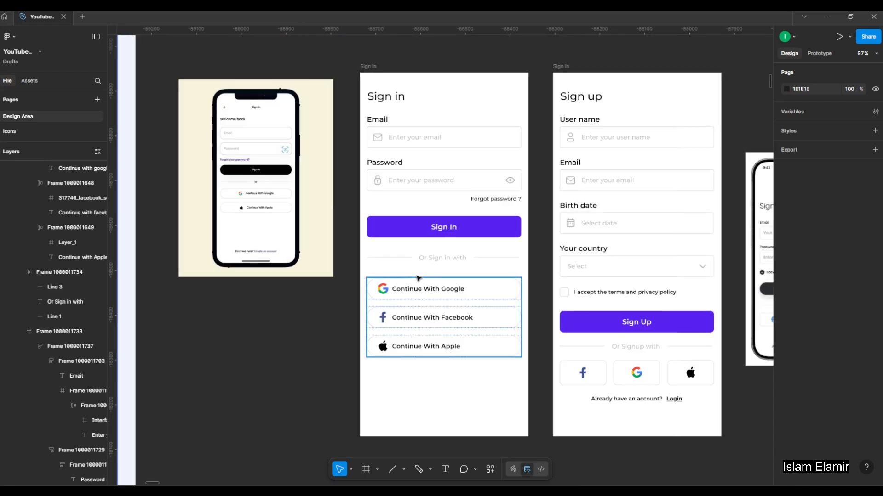
pyautogui.click(662, 400)
pyautogui.moveTo(457, 410)
pyautogui.keyDown('alt'); pyautogui.mouseDown()
pyautogui.moveTo(440, 407)
pyautogui.moveTo(462, 401)
pyautogui.mouseUp(); pyautogui.keyUp('alt')
pyautogui.keyDown('ctrl'); pyautogui.scroll(2, 266, 259); pyautogui.keyUp('ctrl')
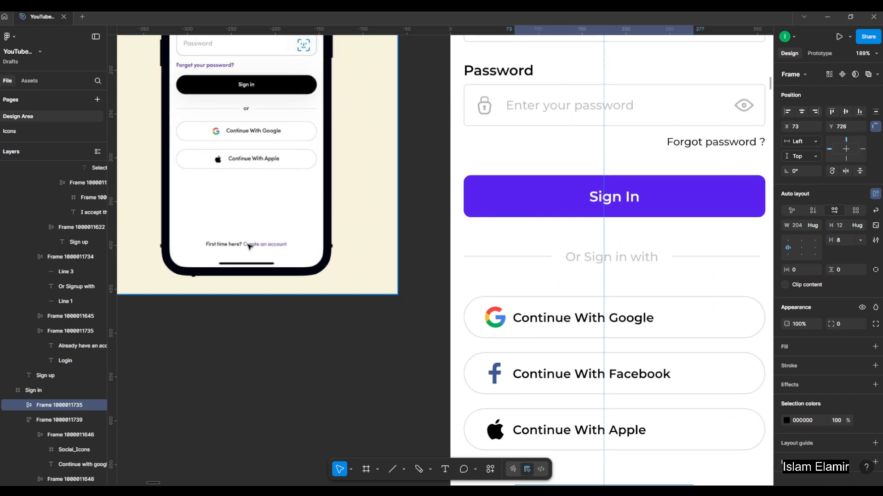
pyautogui.scroll(-2, 404, 339)
pyautogui.keyDown('ctrl'); pyautogui.scroll(-4, 550, 368); pyautogui.keyUp('ctrl')
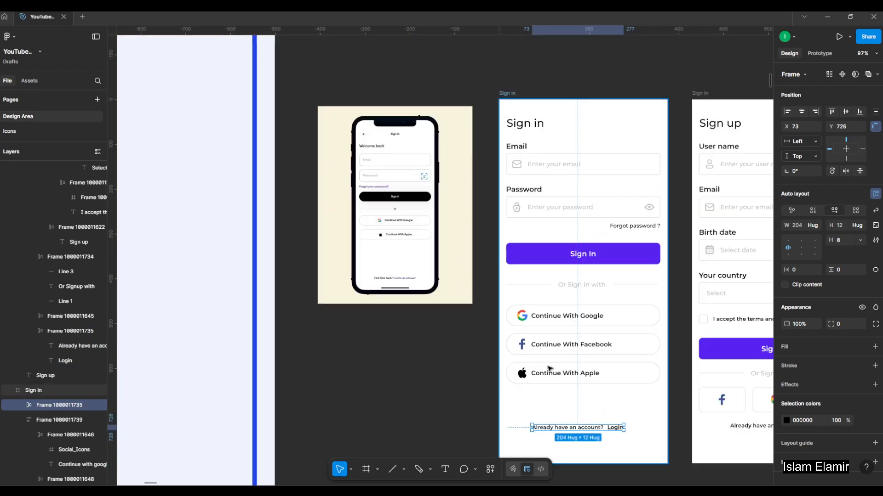
# Move the copied account line up to Y 679 and change its question text to "First time here?".
pyautogui.doubleClick(576, 427)
pyautogui.keyDown('ctrl'); pyautogui.scroll(2, 582, 428); pyautogui.keyUp('ctrl')
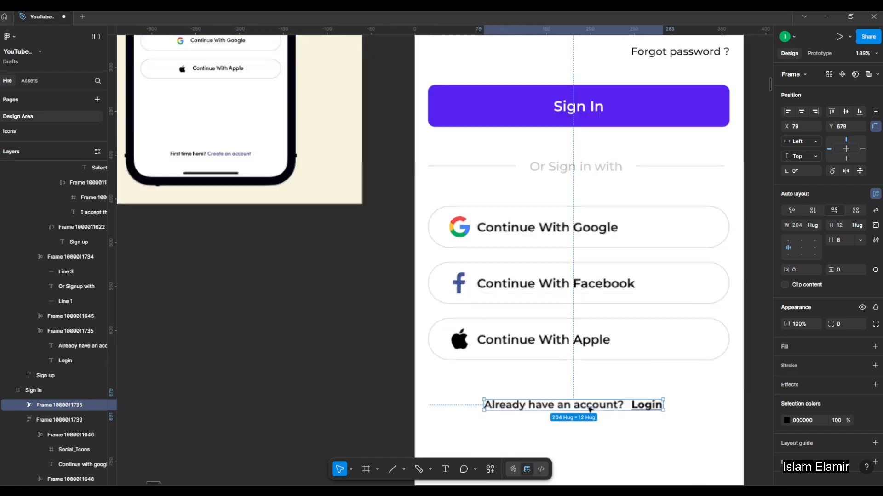
pyautogui.doubleClick(614, 403)
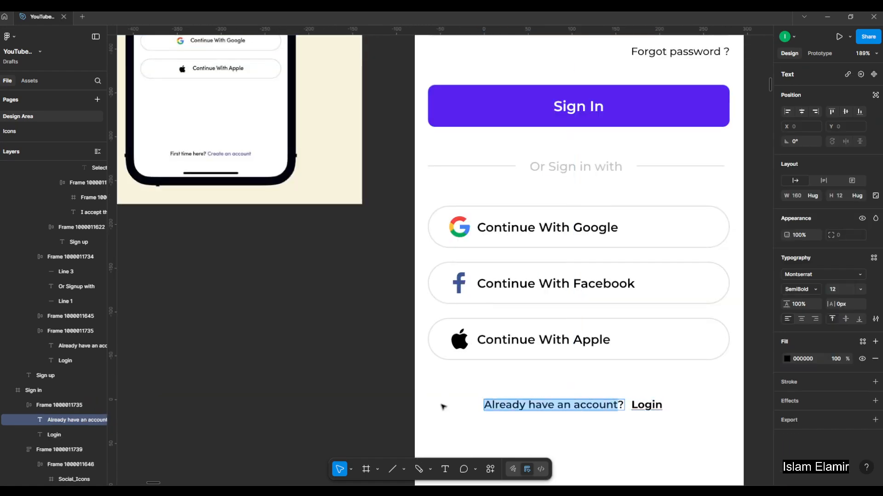
pyautogui.write('Firs')
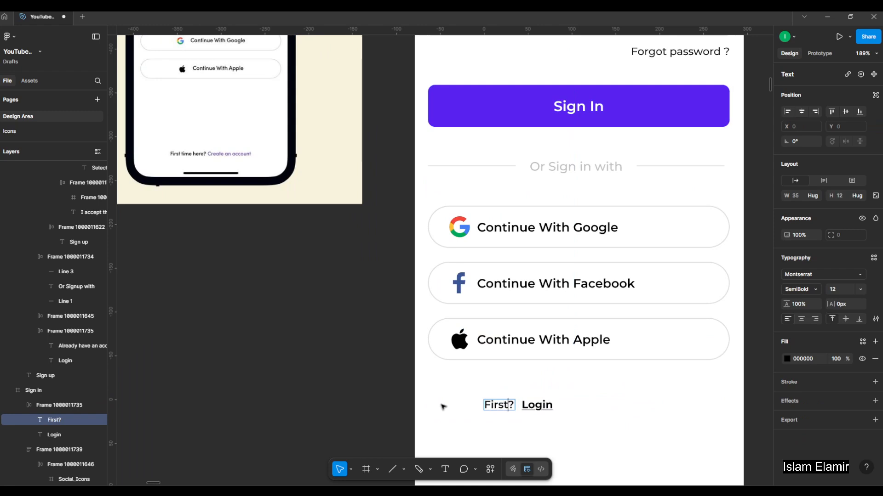
pyautogui.write('t time h')
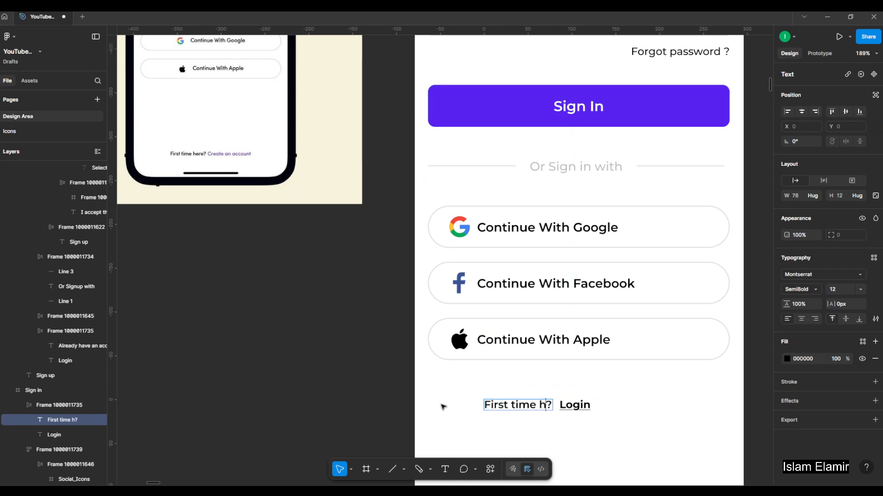
pyautogui.write('er')
pyautogui.press('Escape')
pyautogui.scroll(-5, 437, 365)
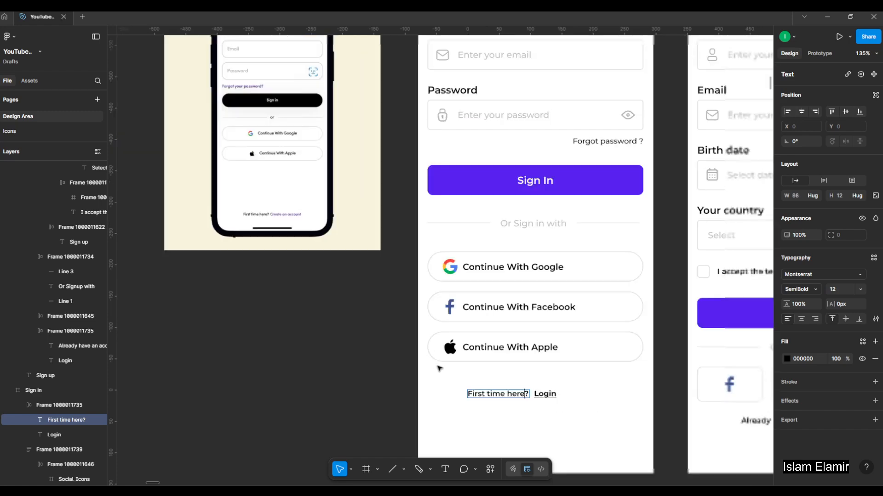
pyautogui.press('Escape')
# Change the "Login" link beside "First time here?" to "Create an account" and centre the whole line horizontally in the Sign in frame.
pyautogui.scroll(3, 506, 375)
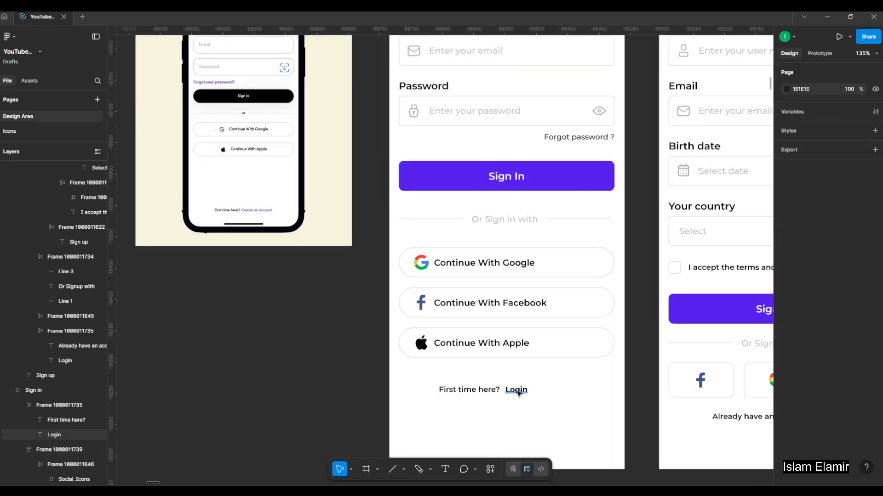
pyautogui.click(518, 391)
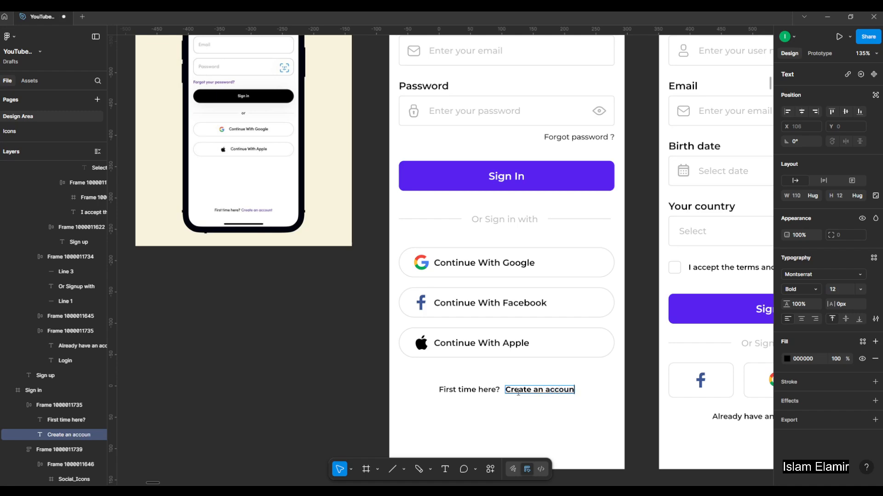
pyautogui.click(593, 414)
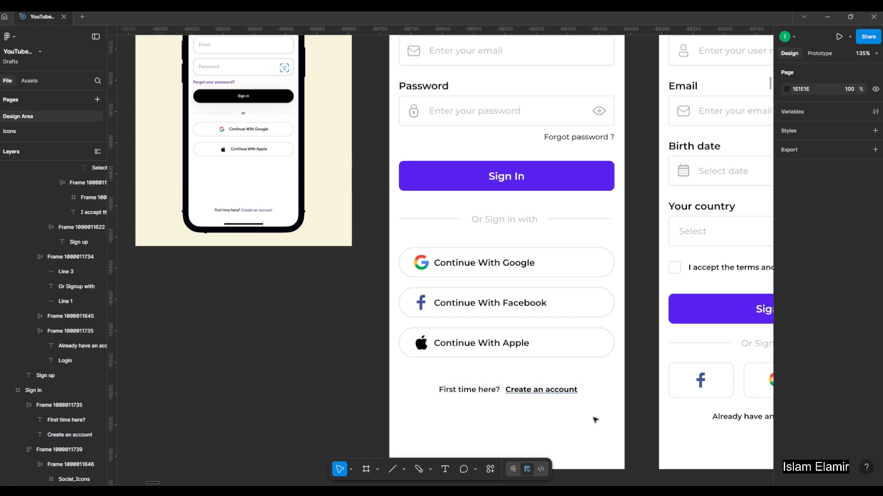
pyautogui.click(540, 389)
pyautogui.click(802, 111)
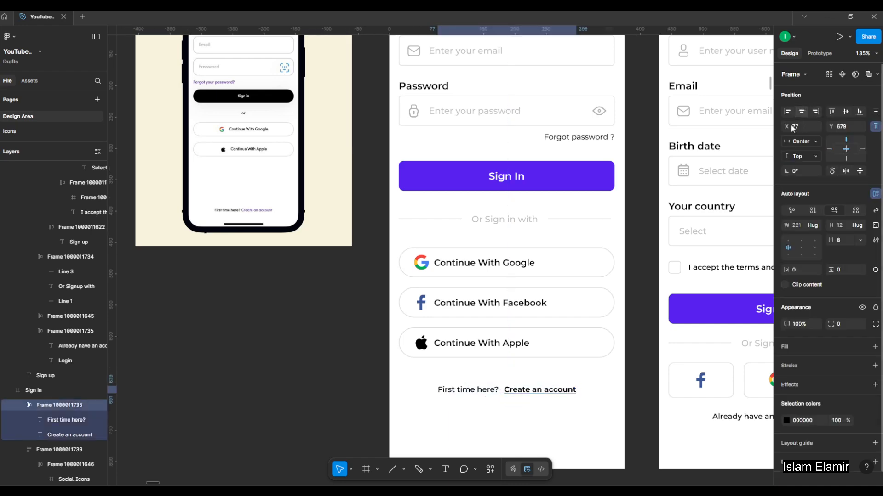
# Centre the stack of Google, Facebook and Apple buttons horizontally in the Sign in frame.
pyautogui.scroll(-3, 341, 301)
pyautogui.click(463, 308)
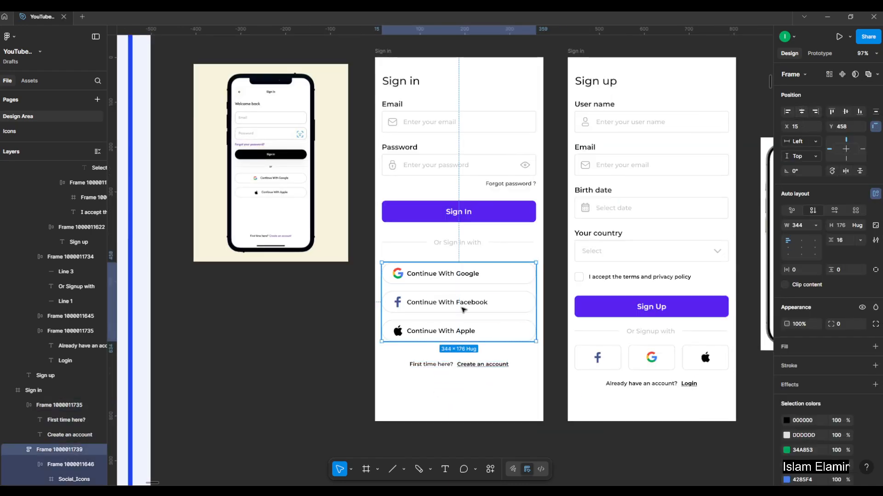
pyautogui.click(802, 112)
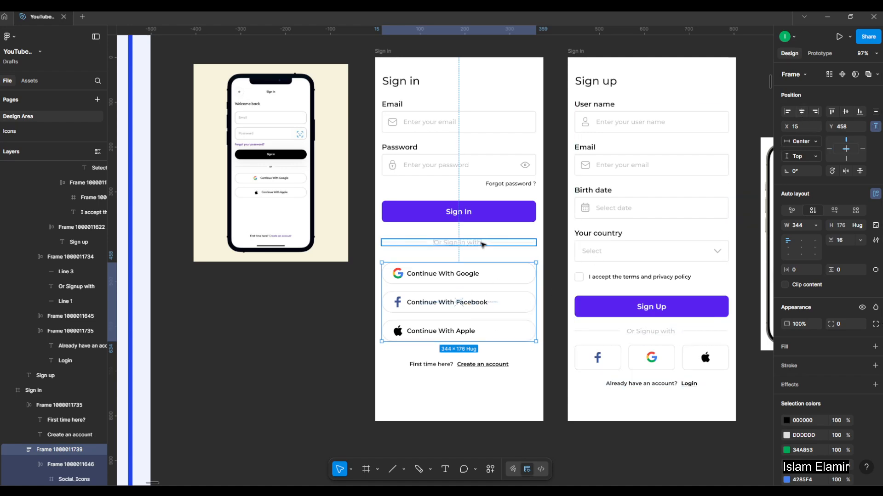
# Combine the Sign in form, divider, social buttons and account line into one vertical auto layout with a gap of 24, matching Sign up.
pyautogui.click(649, 321)
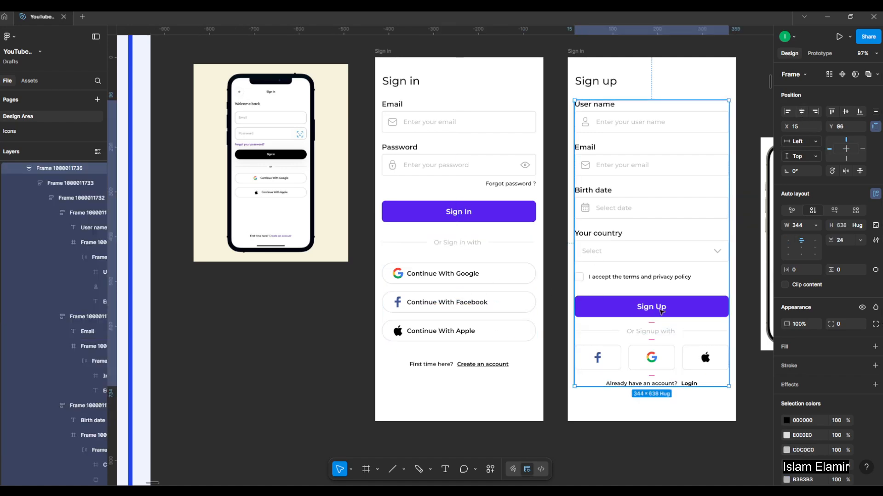
pyautogui.doubleClick(655, 313)
pyautogui.click(483, 275)
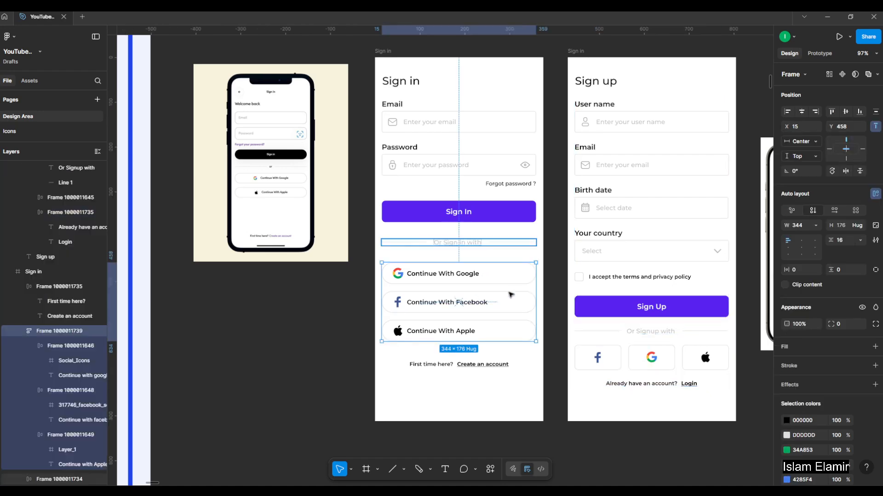
pyautogui.keyDown('shift'); pyautogui.click(432, 364); pyautogui.keyUp('shift')
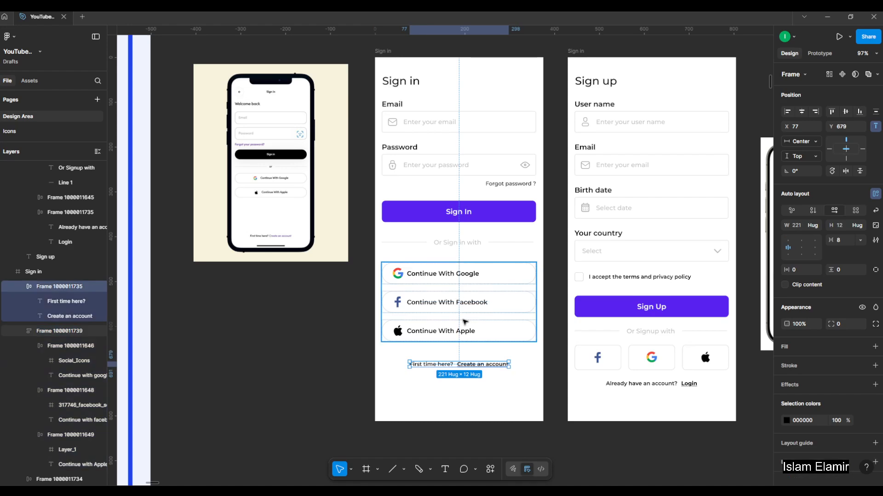
pyautogui.keyDown('shift'); pyautogui.click(471, 247); pyautogui.keyUp('shift')
pyautogui.keyDown('shift'); pyautogui.click(493, 213); pyautogui.keyUp('shift')
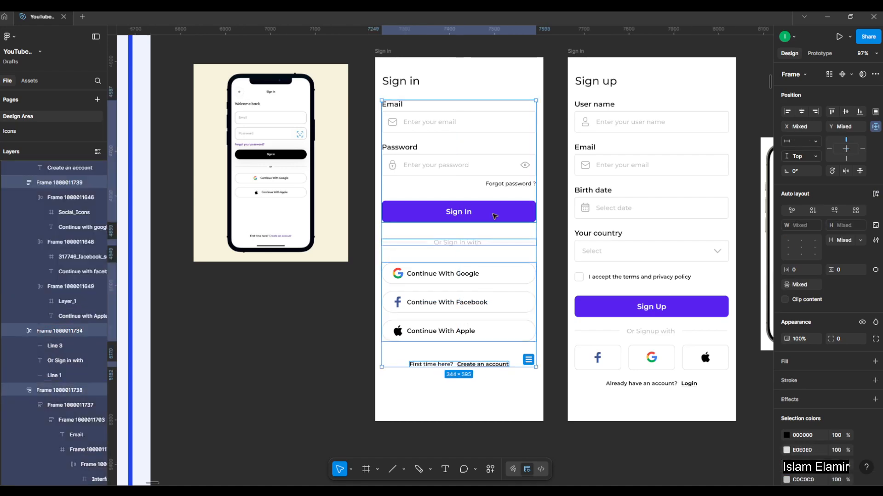
pyautogui.hotkey('shift', 'a')
pyautogui.moveTo(460, 250); pyautogui.dragTo(461, 246)
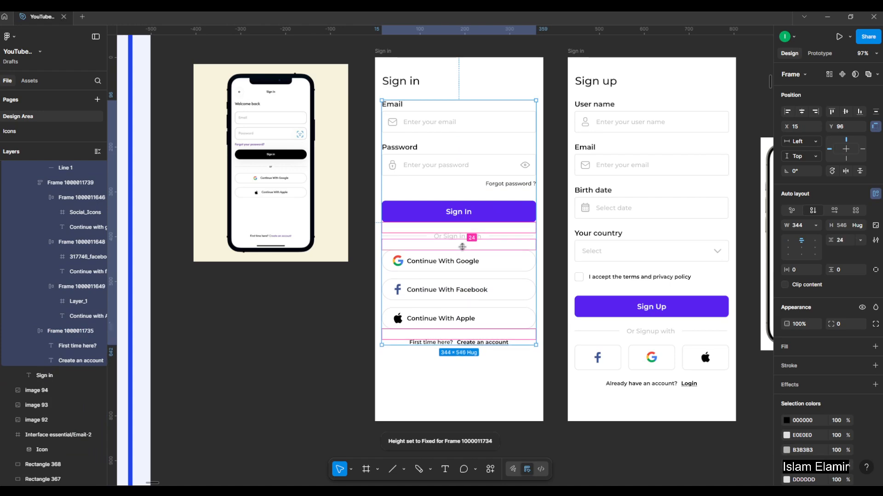
pyautogui.click(323, 306)
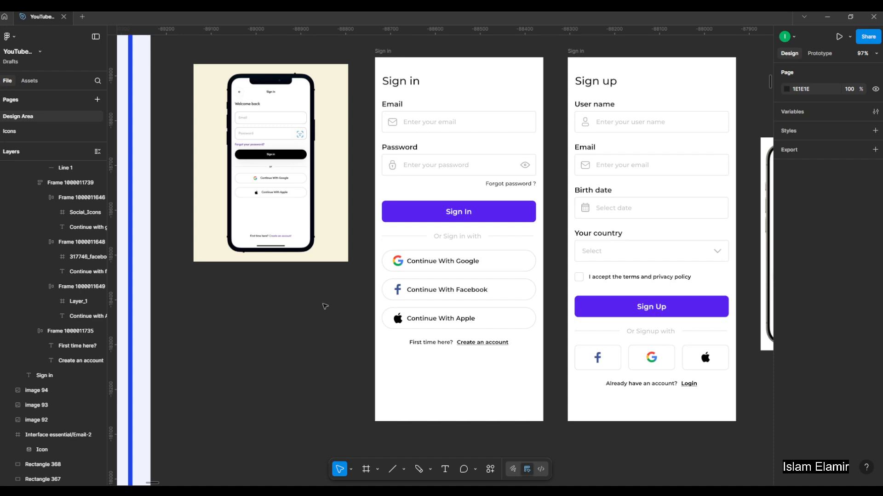
# Look over the Interactive Elements and Form Inputs boards, then examine the Sign up and Sign in screens side by side.
pyautogui.scroll(-6, 583, 180)
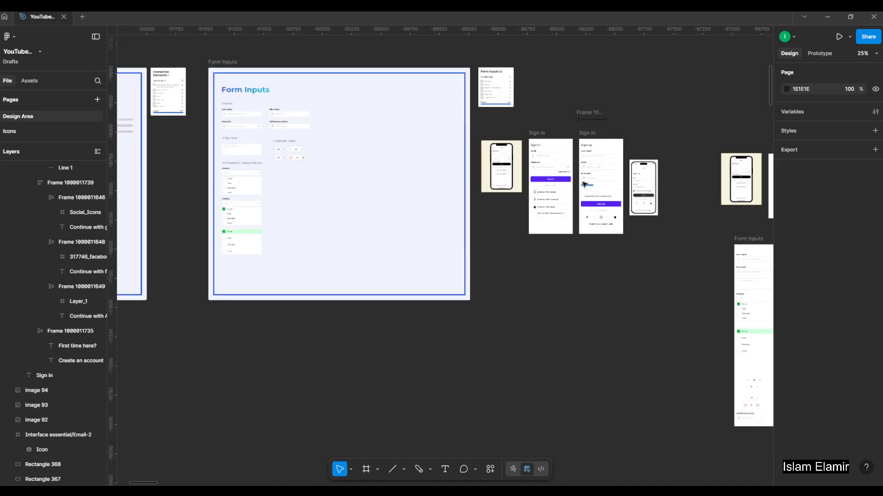
pyautogui.scroll(3, 583, 184)
pyautogui.scroll(-5, 584, 179)
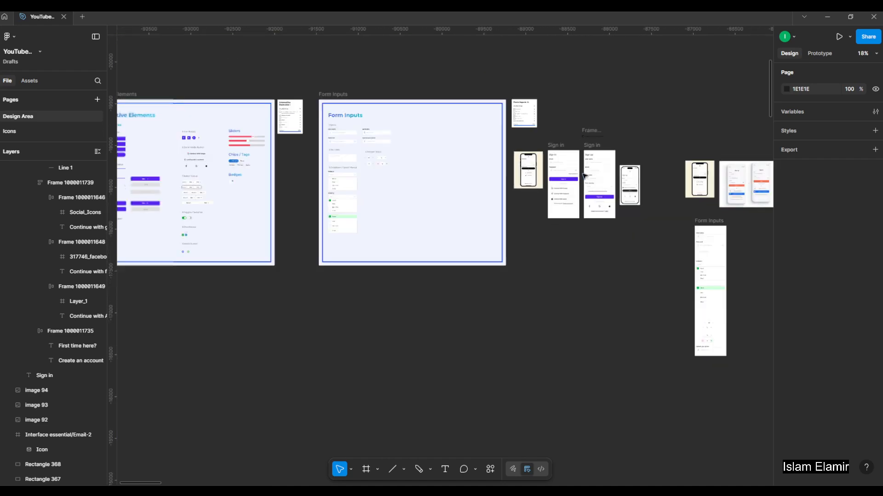
pyautogui.scroll(-1, 584, 177)
pyautogui.scroll(-2, 196, 154)
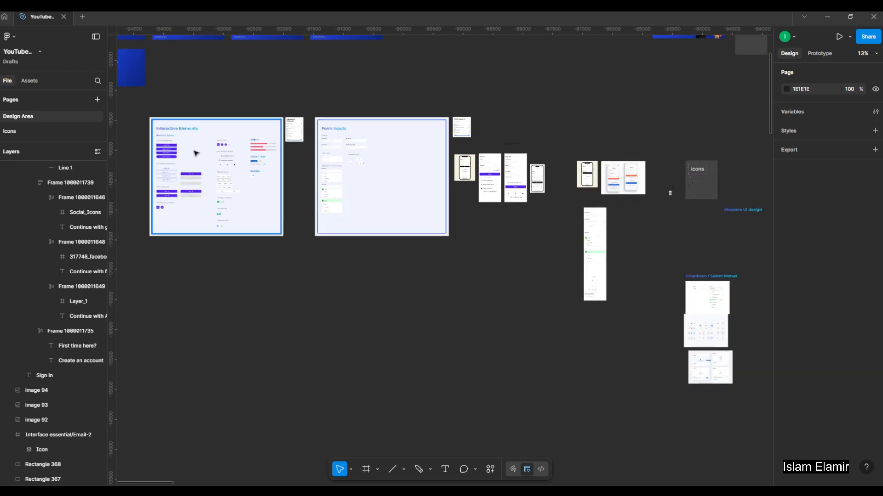
pyautogui.scroll(2, 328, 144)
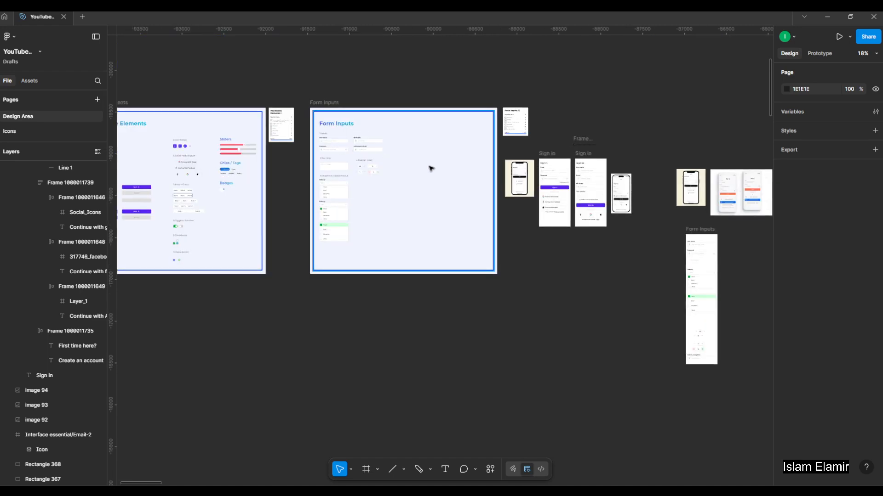
pyautogui.scroll(5, 590, 187)
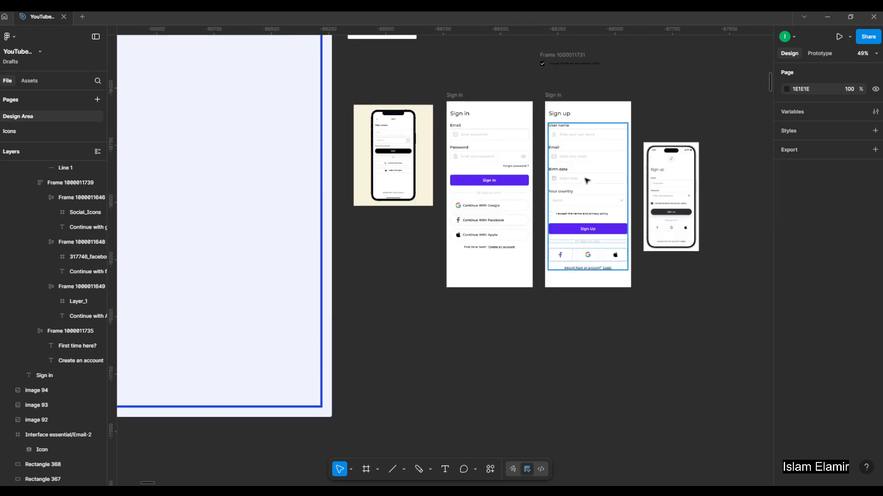
pyautogui.scroll(2, 587, 181)
pyautogui.click(550, 96)
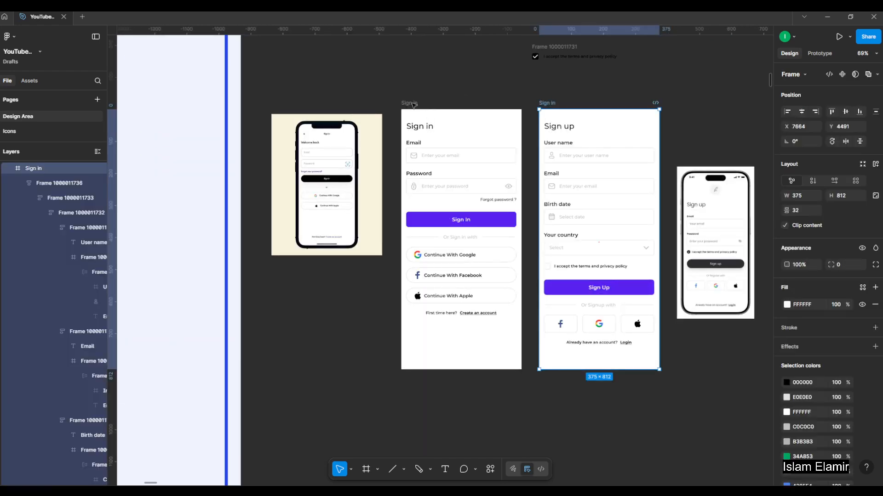
pyautogui.click(413, 103)
pyautogui.click(456, 101)
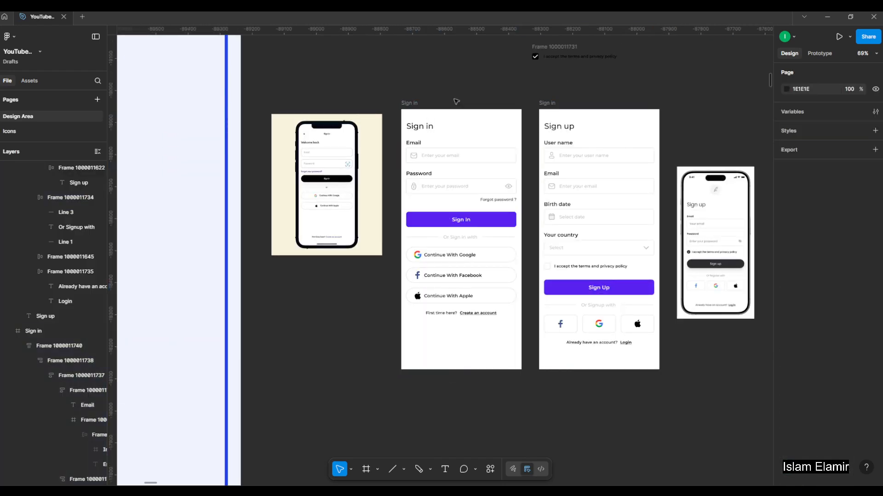